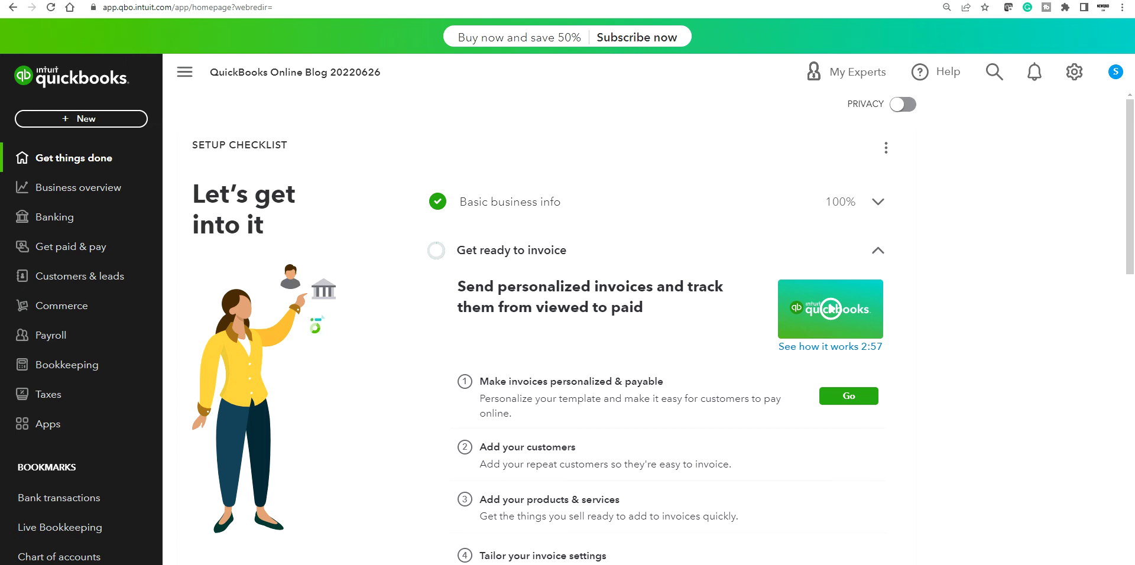
# Open the Chart of Accounts and start a new category named 2022 Honda Accord
pyautogui.hotkey('alt', 'Tab')
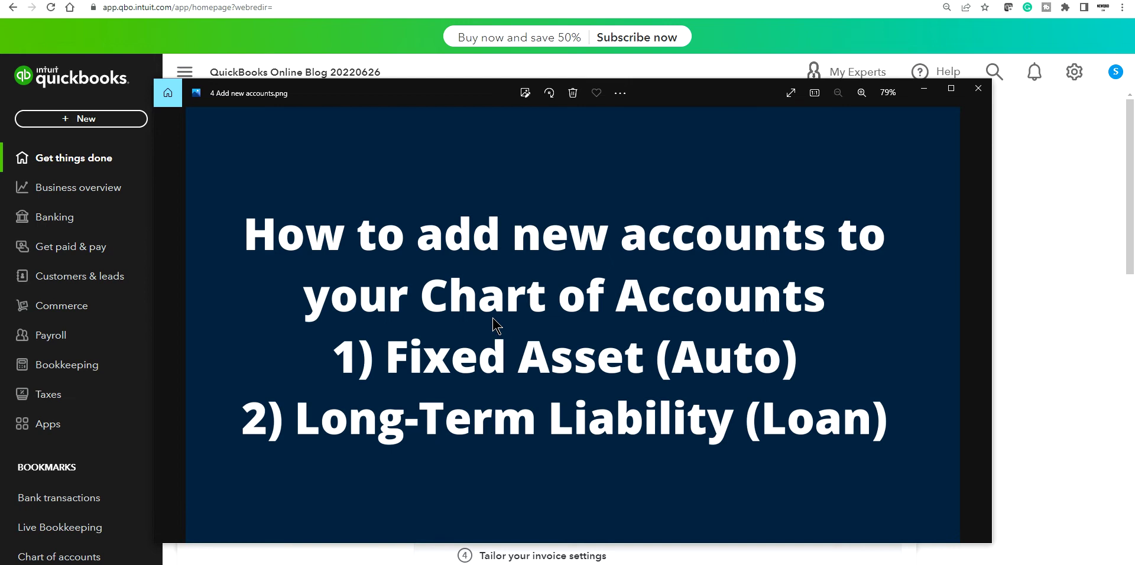
pyautogui.click(59, 557)
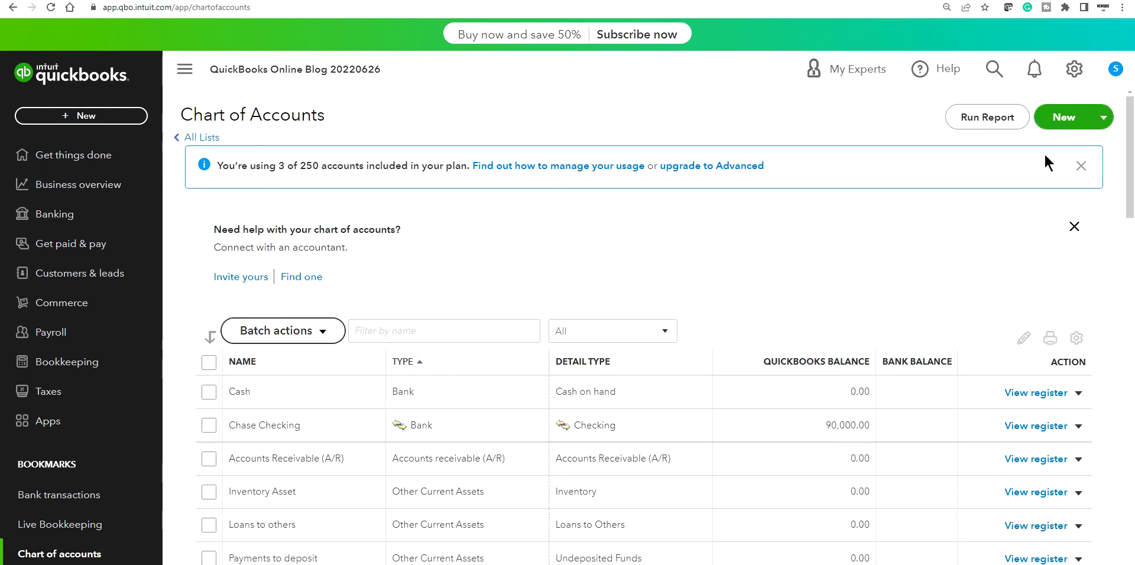
pyautogui.click(1064, 118)
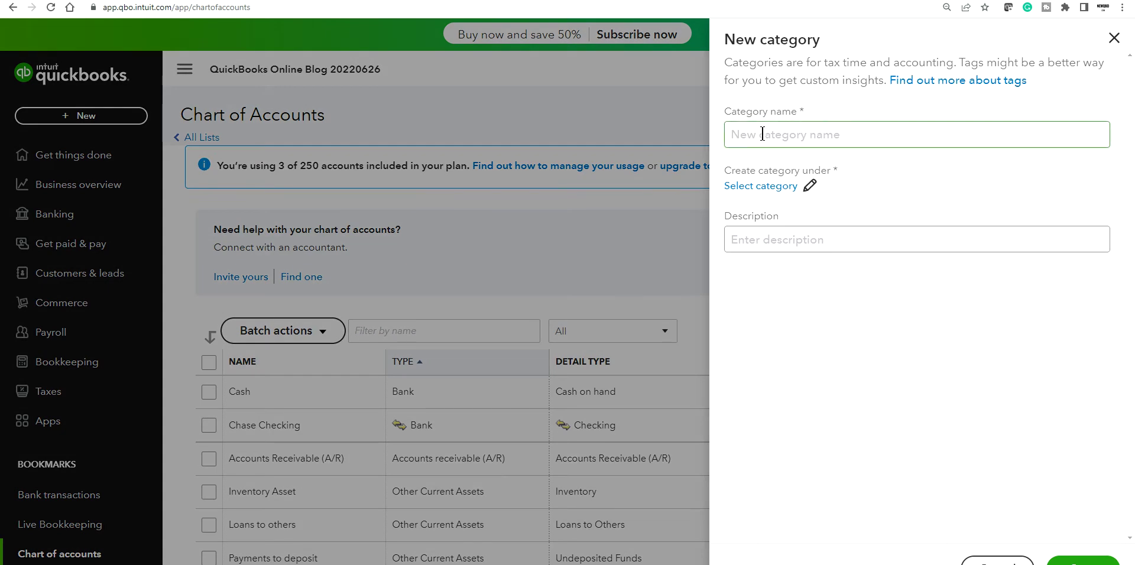
pyautogui.click(763, 134)
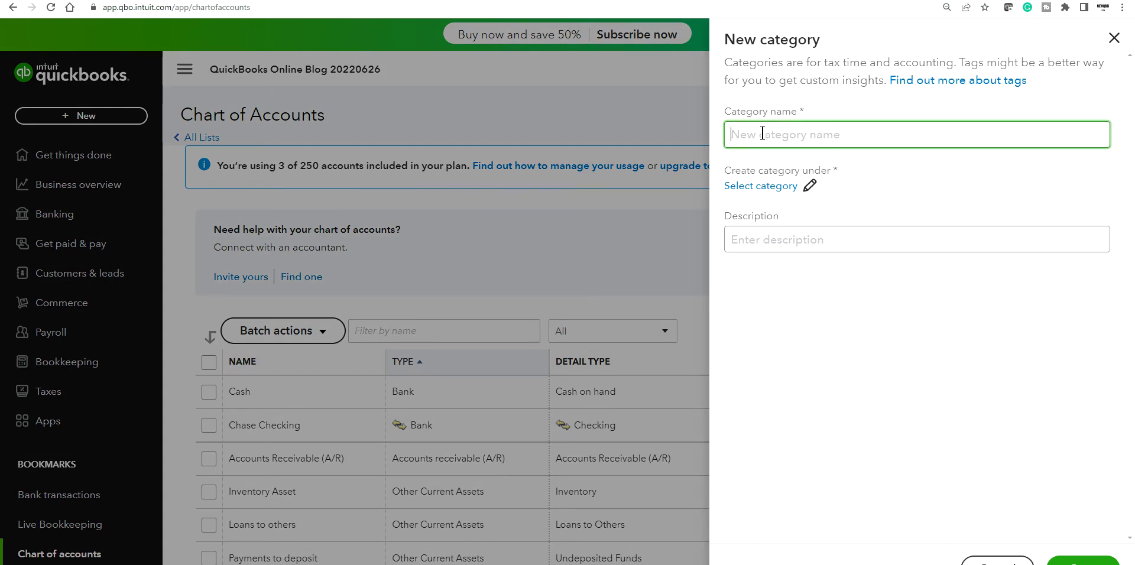
pyautogui.write('2022 Honda Accord')
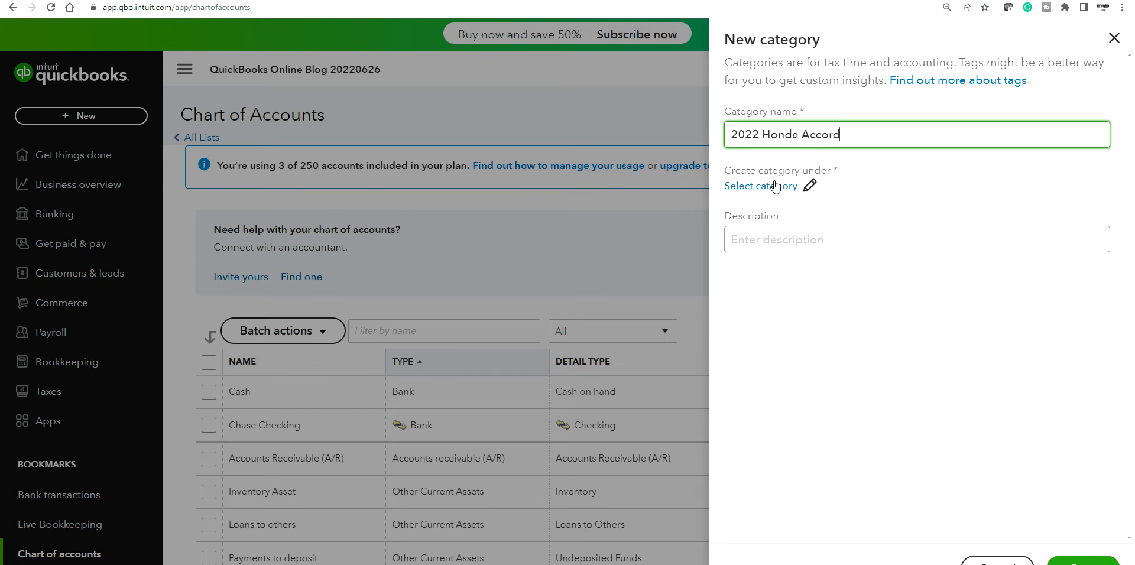
# Copy the category name 2022 Honda Accord into the category's description
pyautogui.press('Home')
pyautogui.hotkey('shift', 'End')
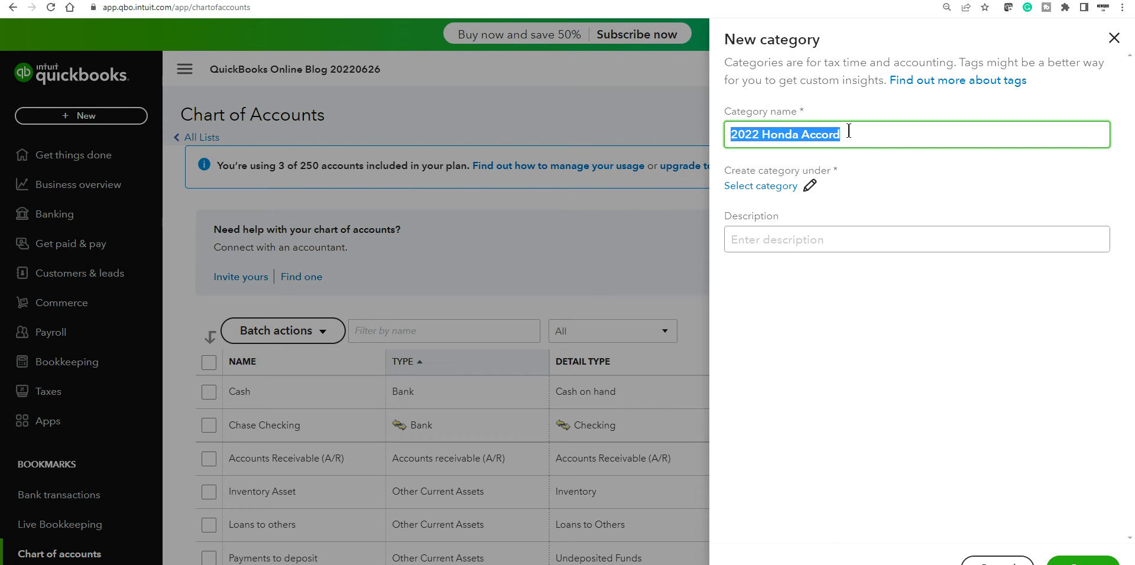
pyautogui.rightClick(802, 135)
pyautogui.click(826, 177)
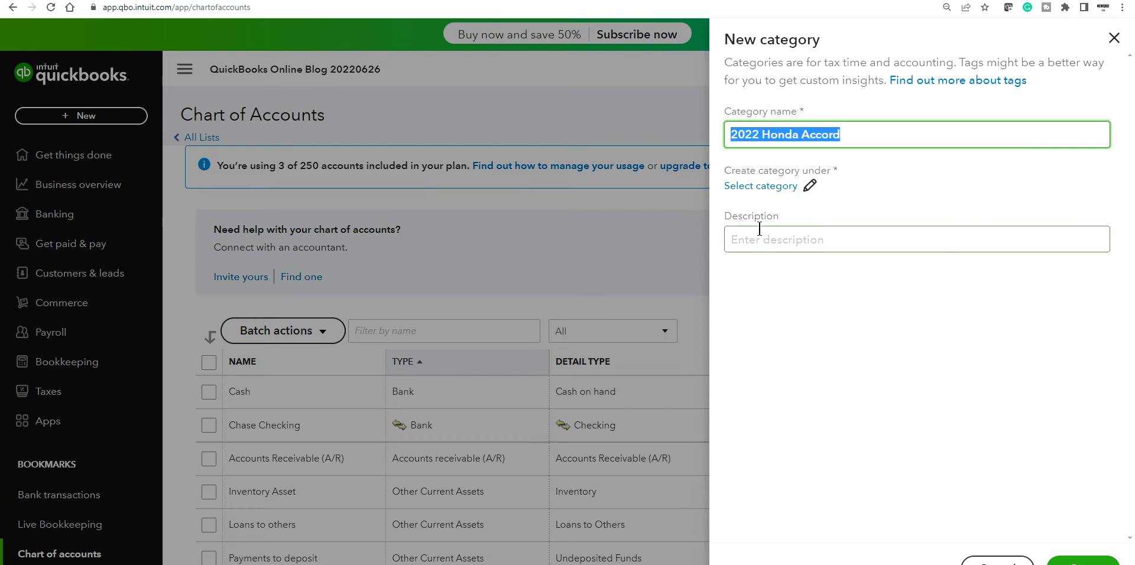
pyautogui.click(760, 239)
pyautogui.rightClick(760, 239)
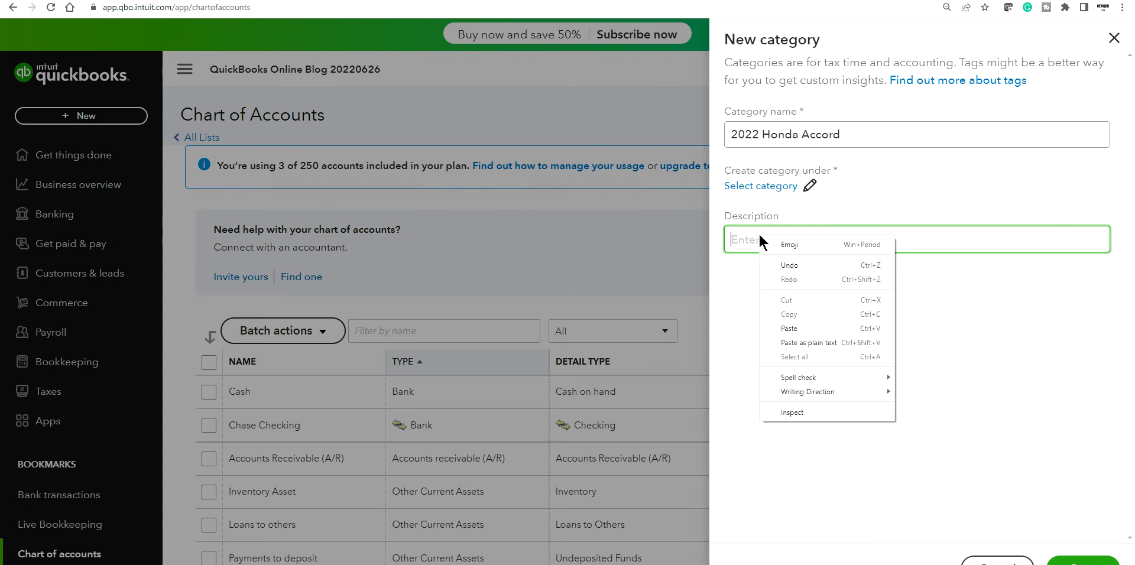
pyautogui.click(792, 328)
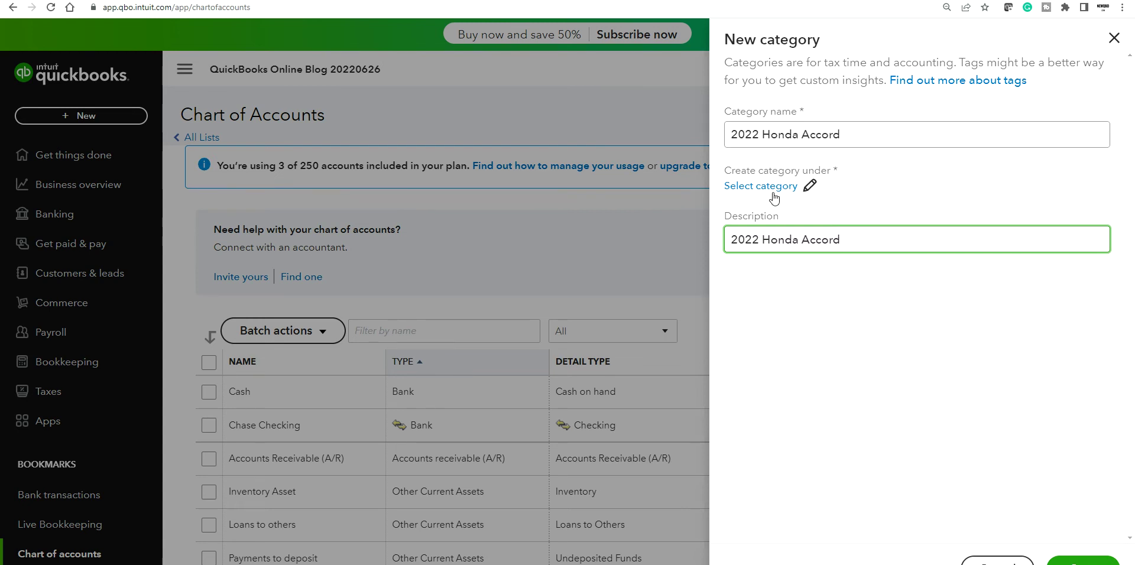
# Place the new category under Vehicles in Expensive items (Assets) and save it
pyautogui.click(808, 189)
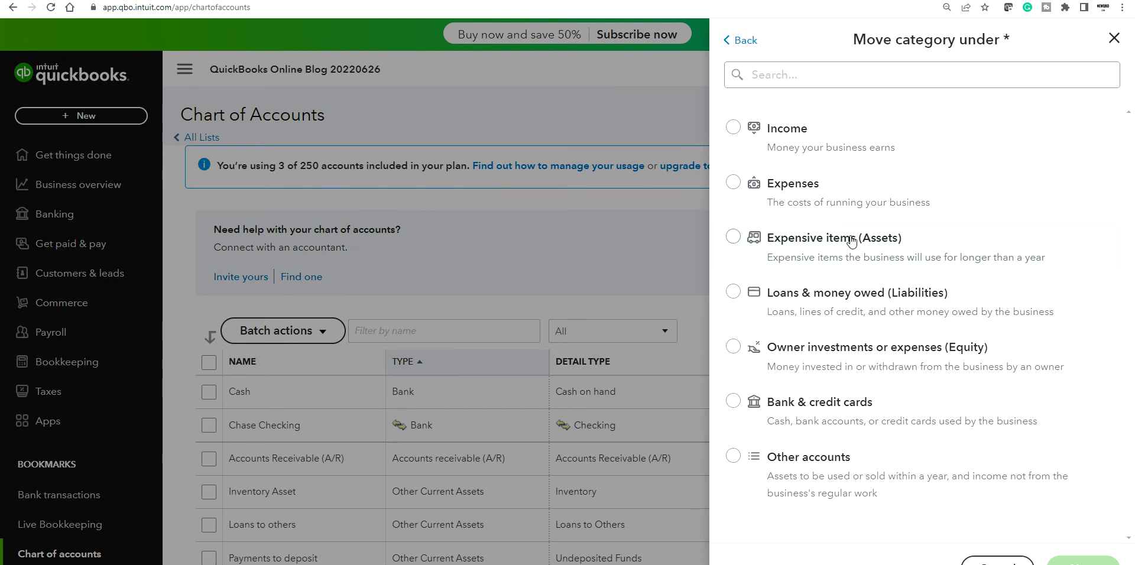
pyautogui.click(733, 237)
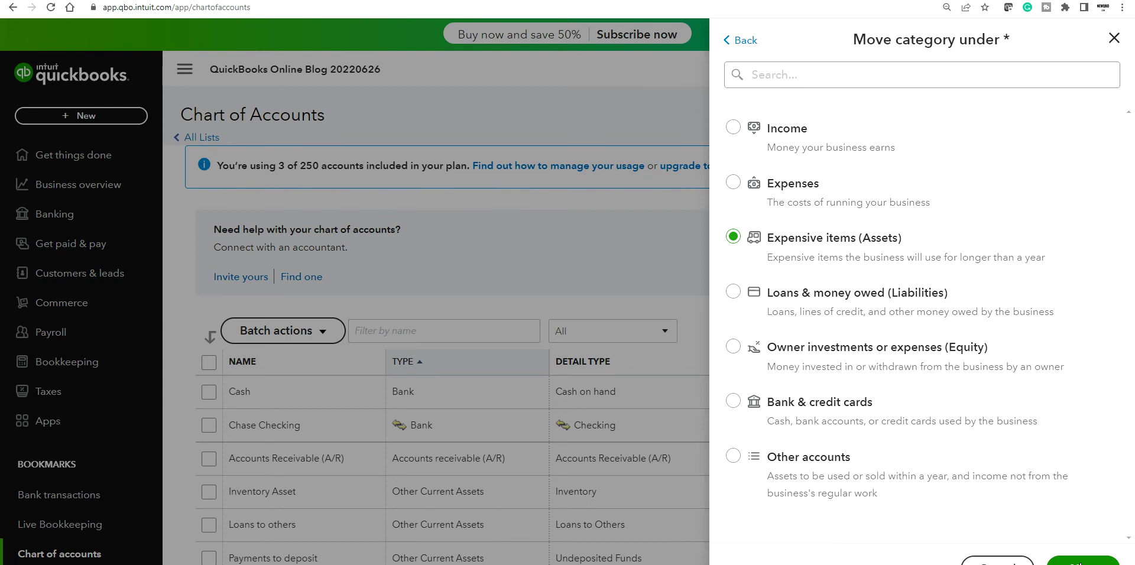
pyautogui.click(1083, 561)
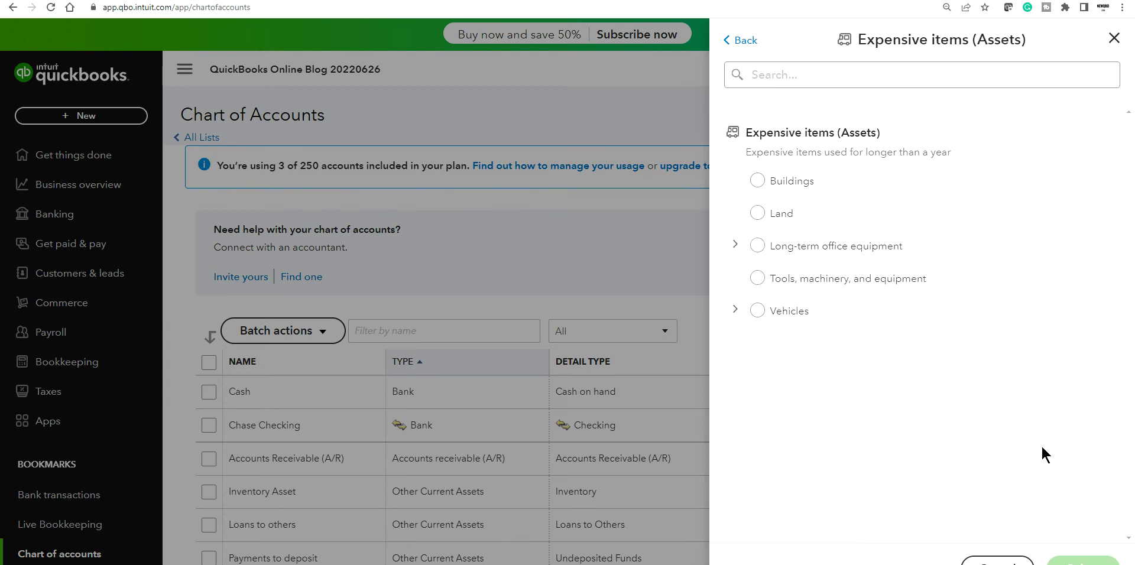
pyautogui.click(758, 312)
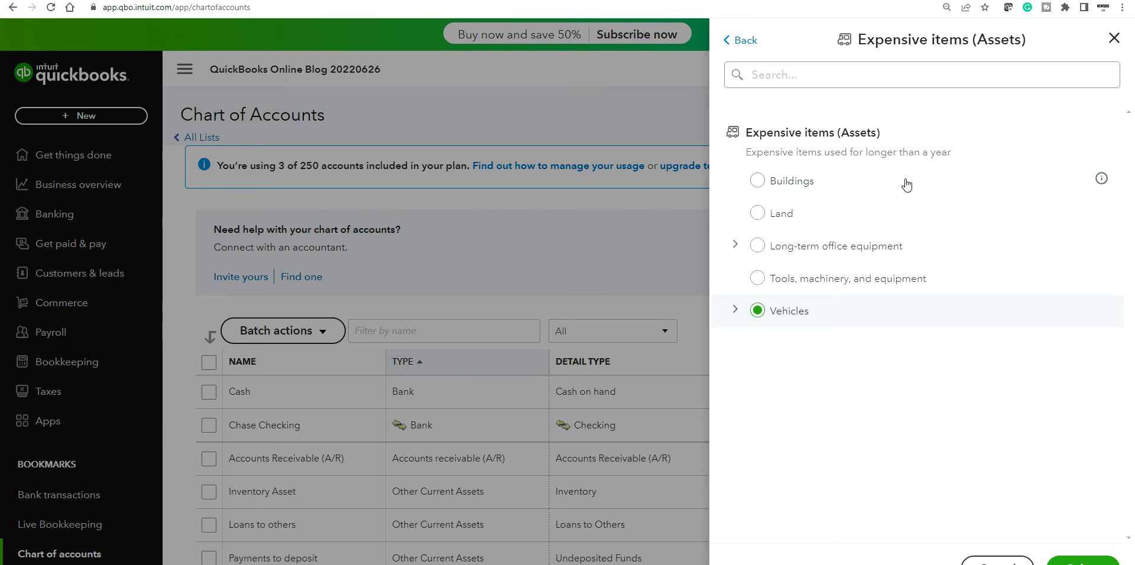
pyautogui.click(1082, 559)
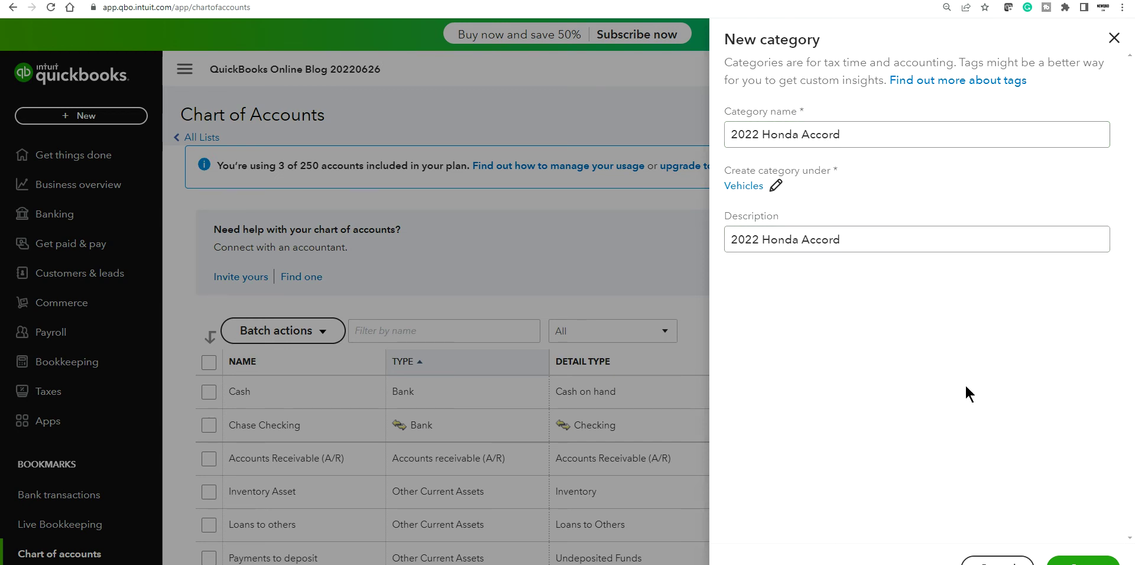
pyautogui.click(1075, 562)
# Start another new category in the Chart of Accounts, named Chase Car Loan followed by the loan number
pyautogui.scroll(-1, 682, 356)
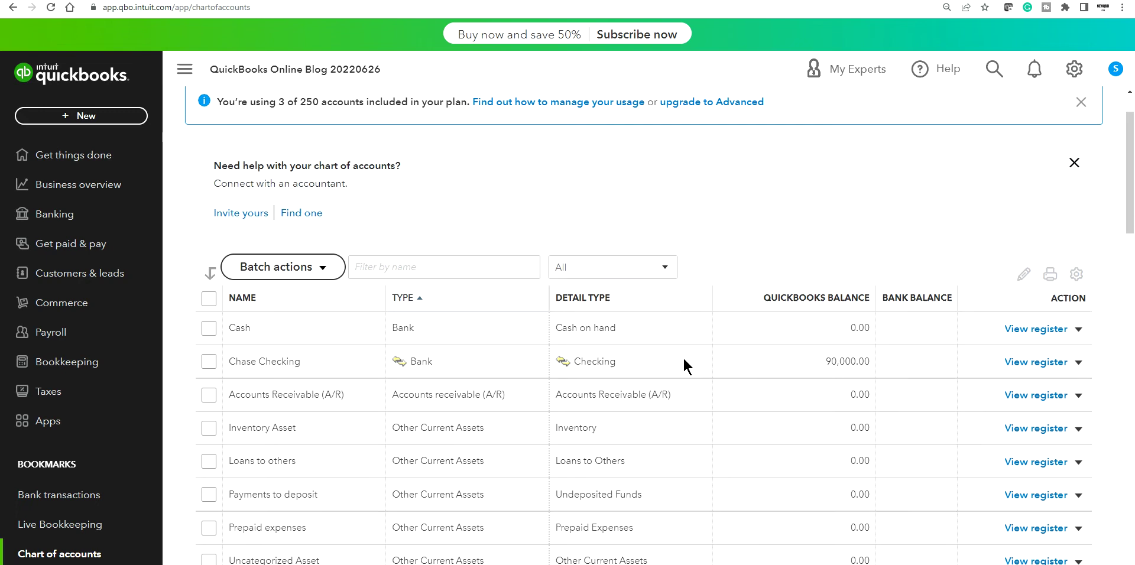
pyautogui.scroll(-10, 683, 356)
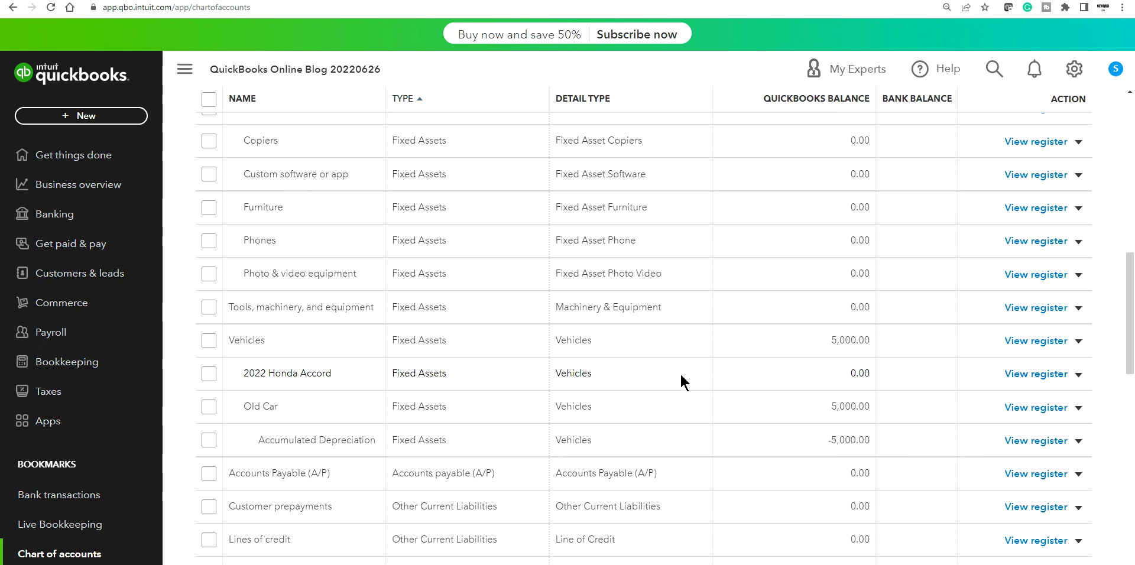
pyautogui.scroll(5, 956, 331)
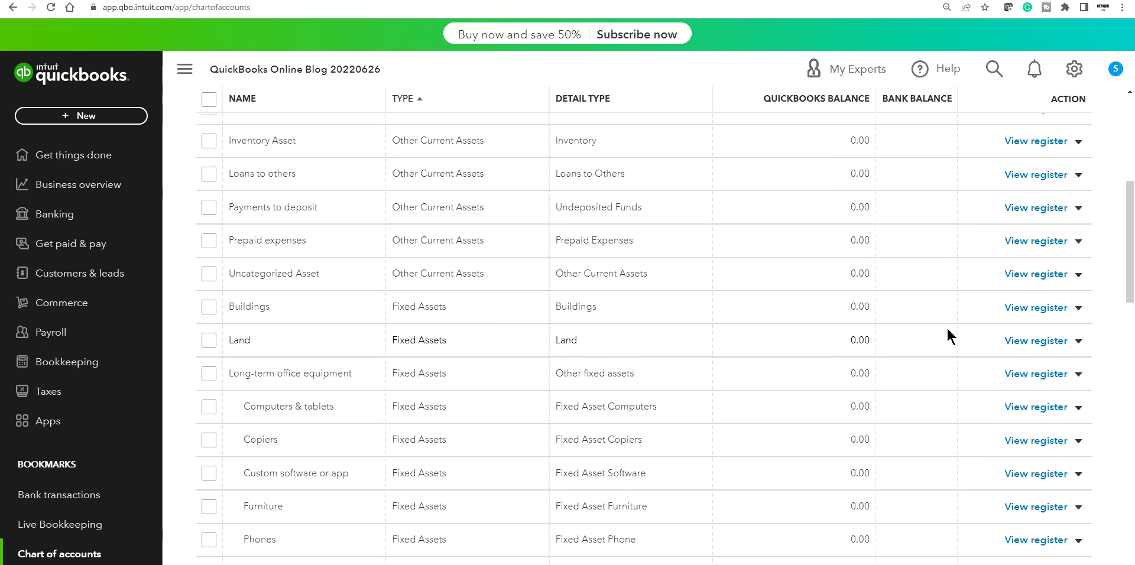
pyautogui.scroll(6, 947, 336)
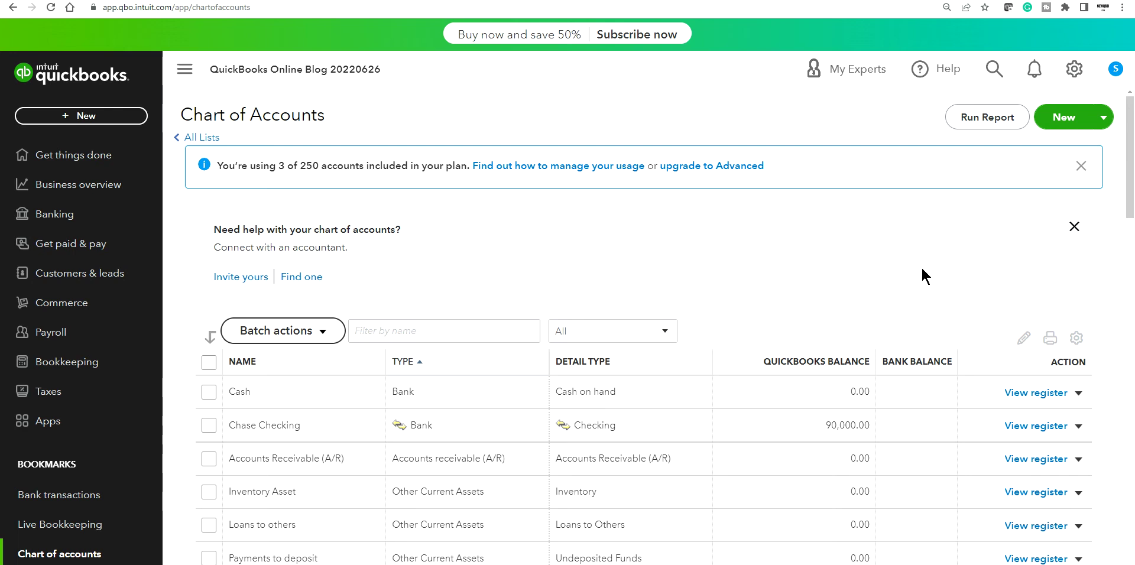
pyautogui.click(1065, 118)
pyautogui.click(770, 131)
pyautogui.write('C')
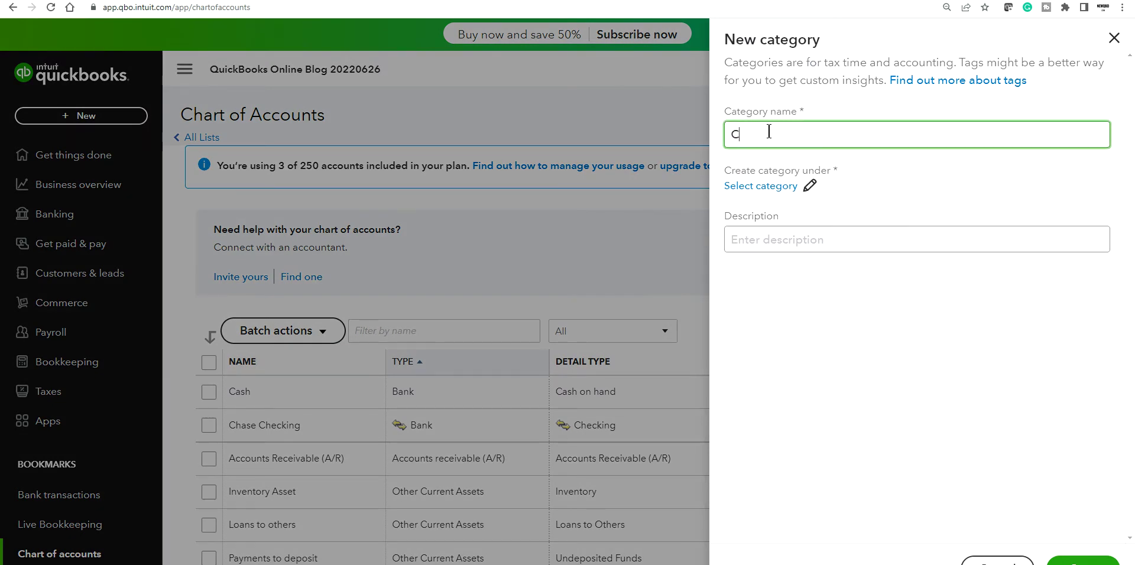
pyautogui.write('hase Car Loan')
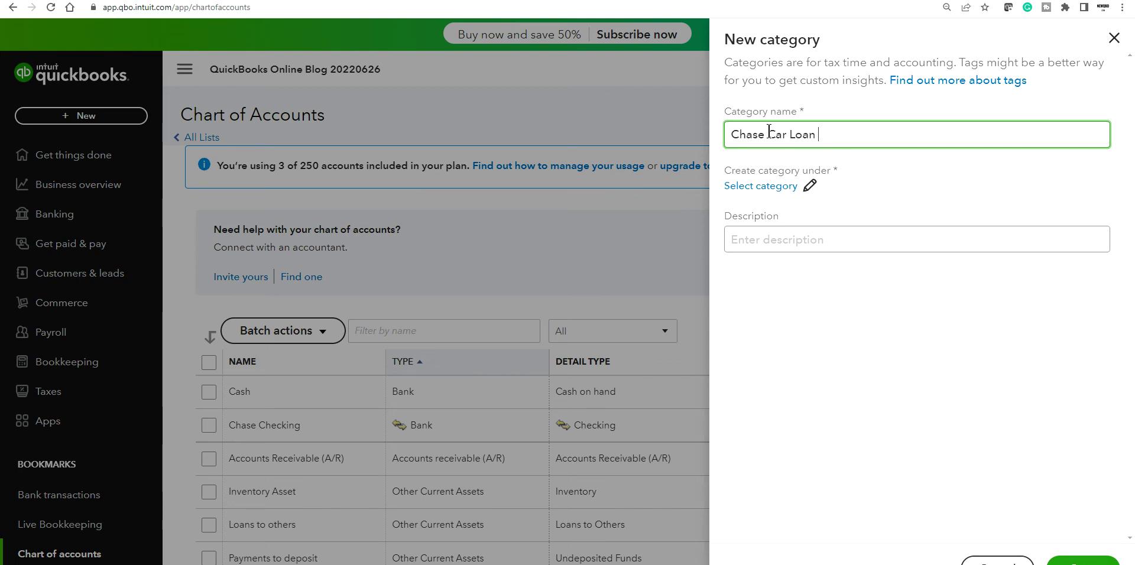
pyautogui.write('#1234')
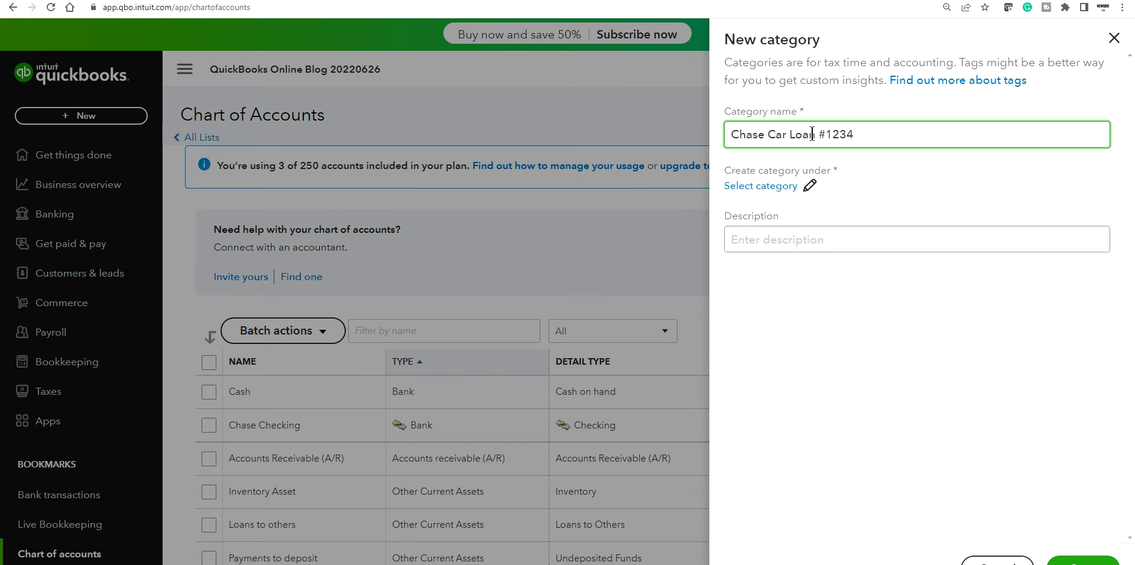
# Copy the car loan category's full name into its description
pyautogui.tripleClick(731, 134)
pyautogui.rightClick(795, 133)
pyautogui.click(819, 177)
pyautogui.click(760, 239)
pyautogui.rightClick(762, 239)
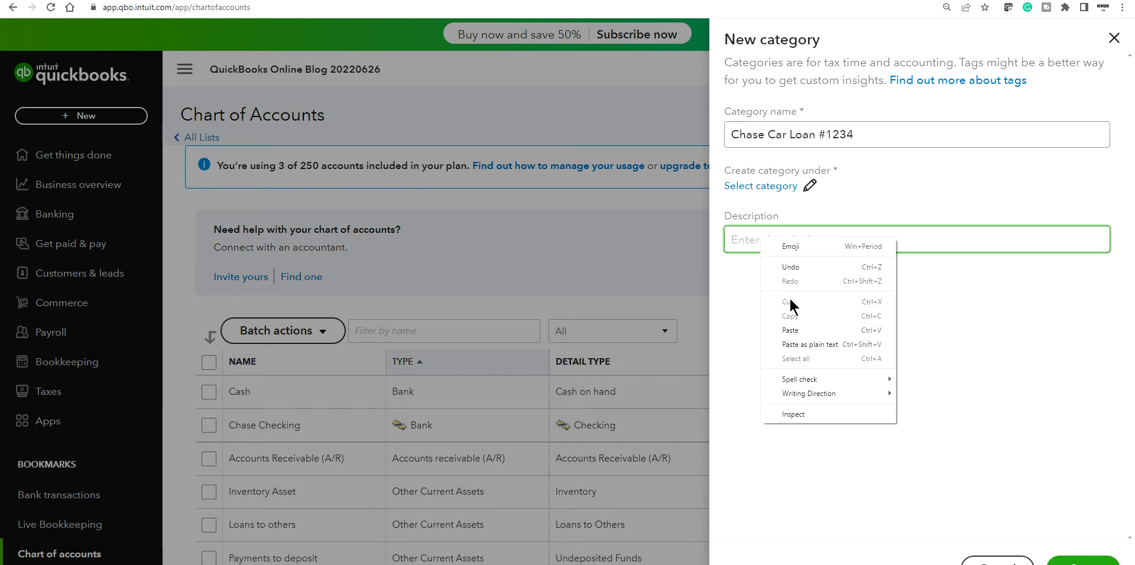
pyautogui.click(791, 330)
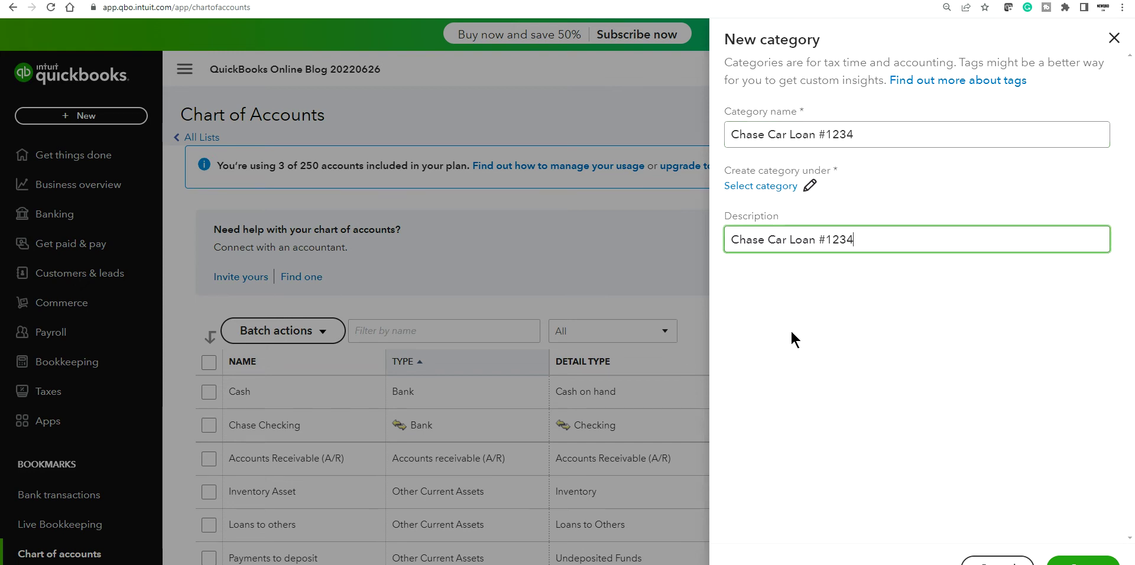
# Place the car loan category under Long-term business loans in Loans & money owed (Liabilities) and save it
pyautogui.click(810, 185)
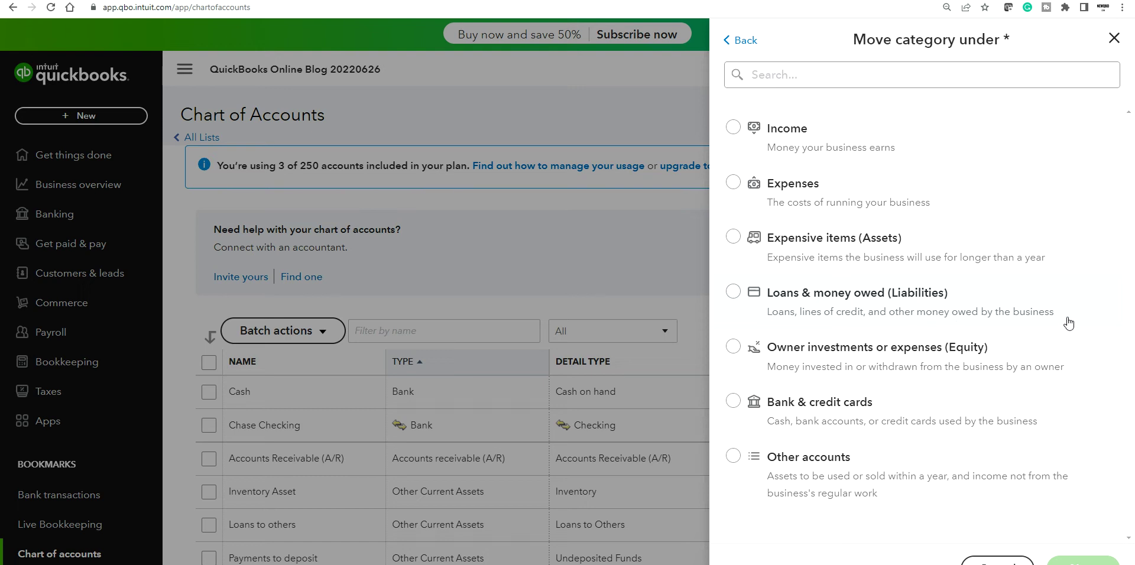
pyautogui.click(738, 301)
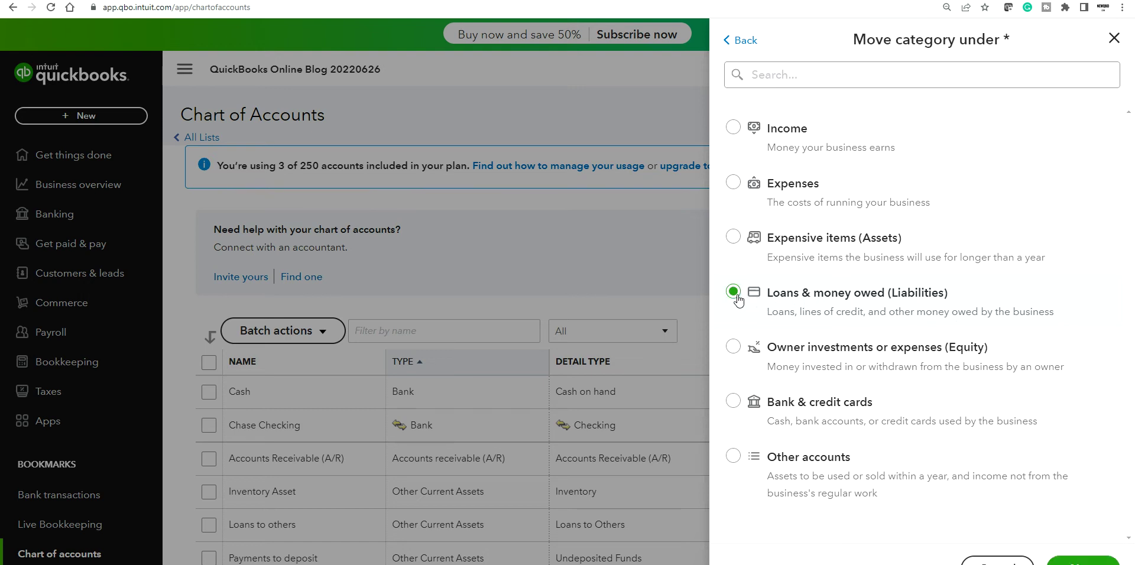
pyautogui.click(1075, 560)
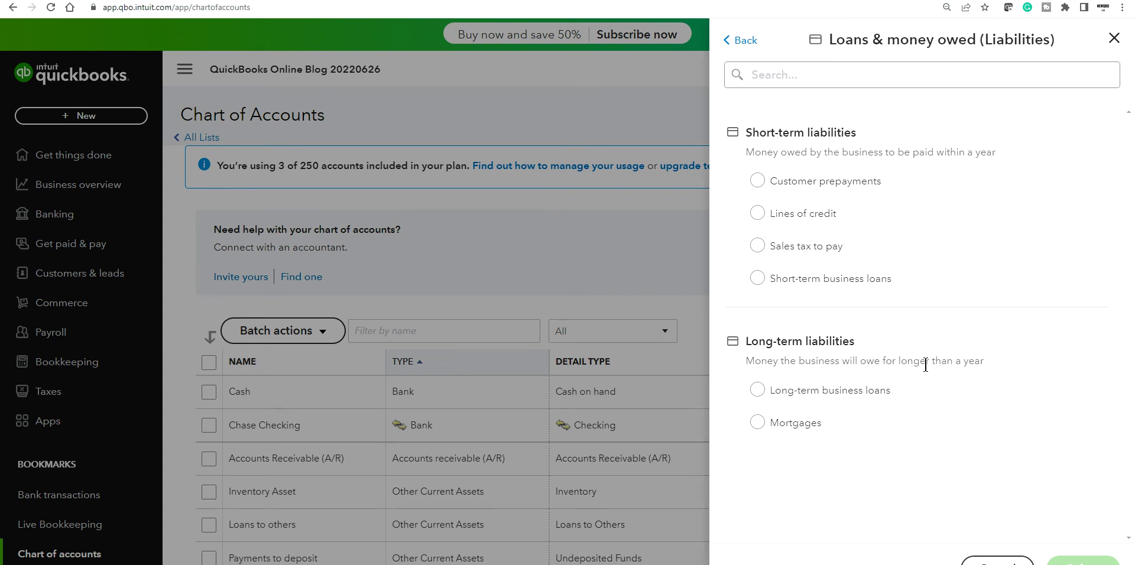
pyautogui.click(758, 392)
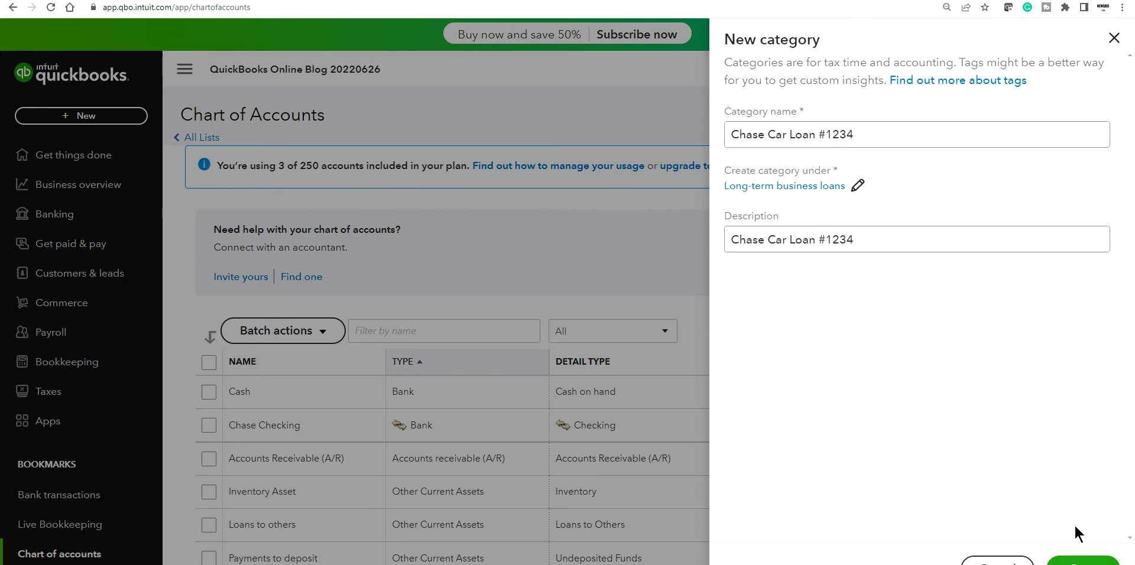
pyautogui.click(1087, 560)
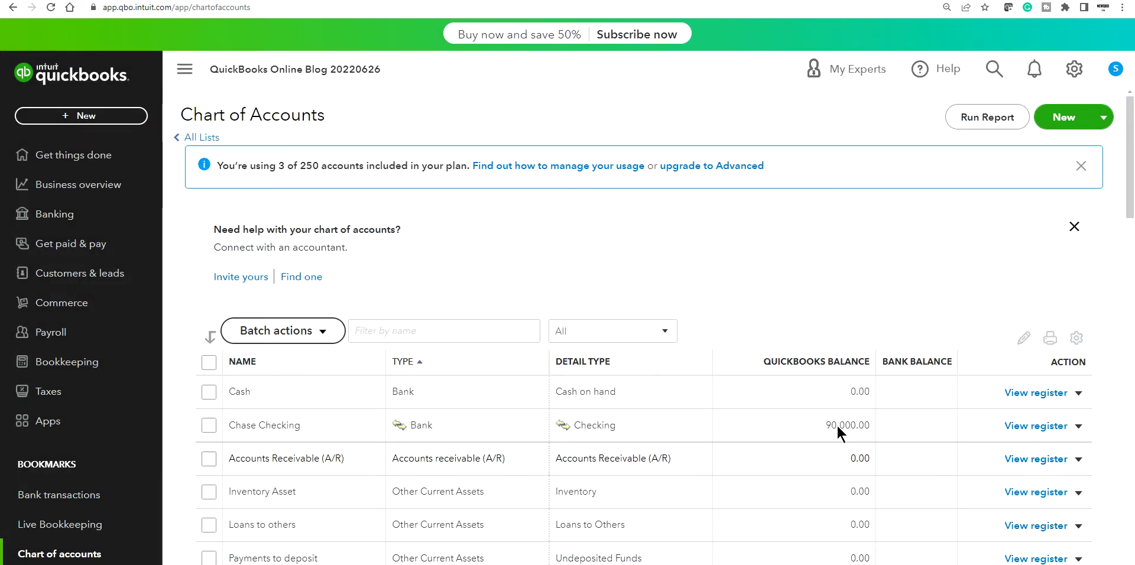
# Examine the account list for the new vehicle and car loan accounts, and switch to the 4 Add new accounts.png image
pyautogui.scroll(-1, 761, 388)
pyautogui.scroll(-5, 761, 384)
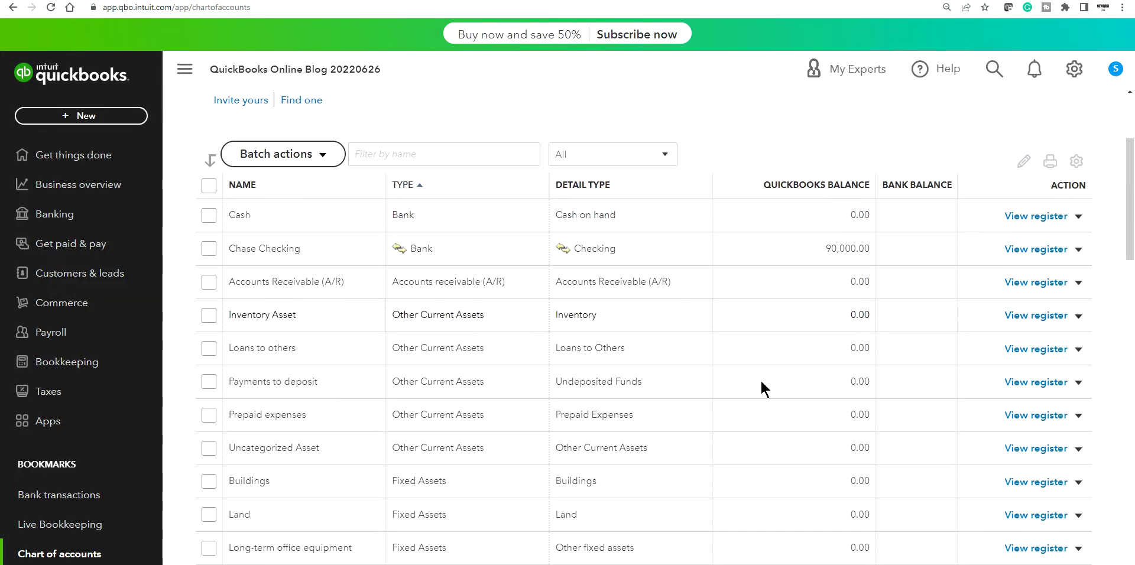
pyautogui.scroll(-5, 761, 382)
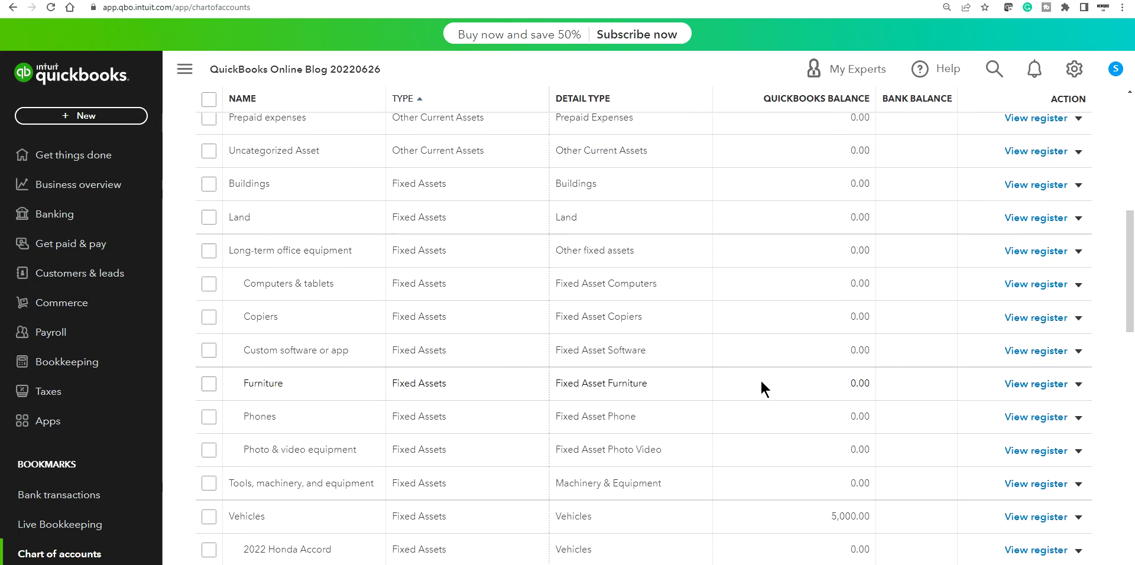
pyautogui.scroll(-4, 761, 382)
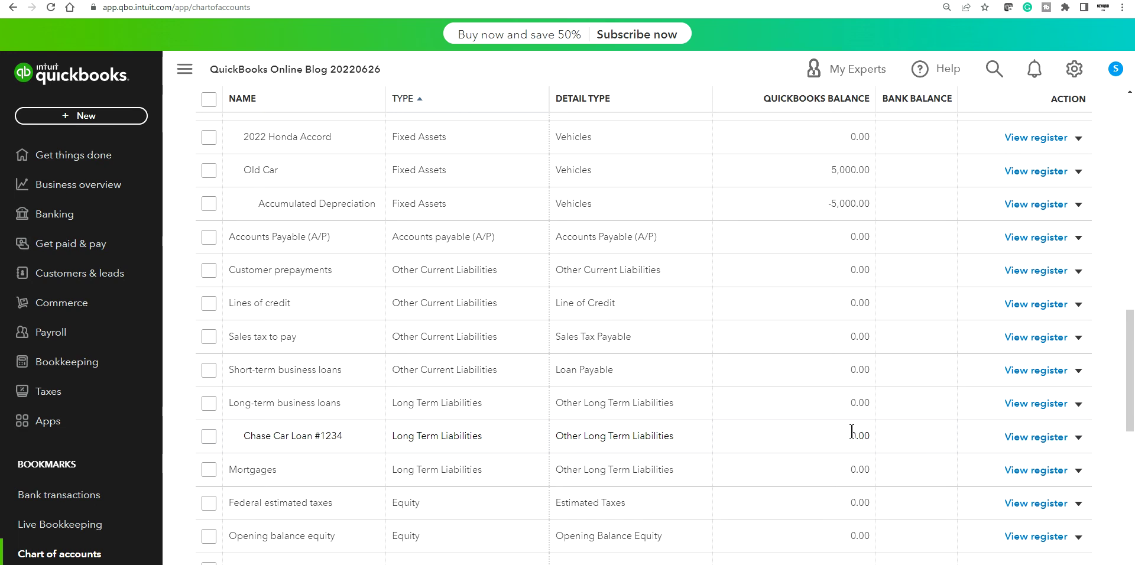
pyautogui.scroll(5, 897, 427)
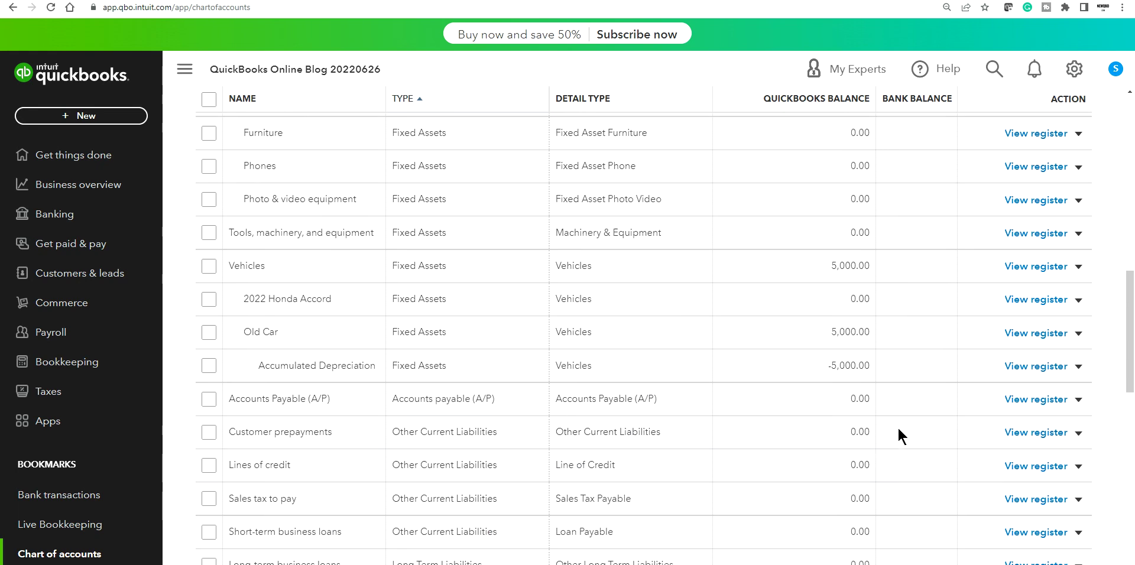
pyautogui.scroll(-1, 897, 426)
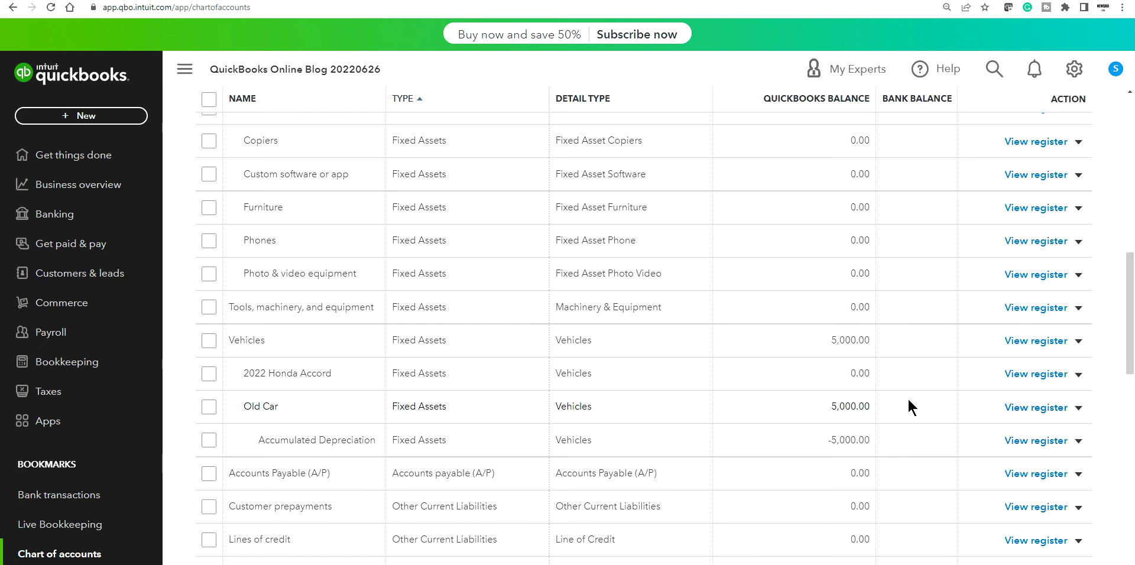
pyautogui.scroll(3, 907, 400)
pyautogui.scroll(4, 908, 402)
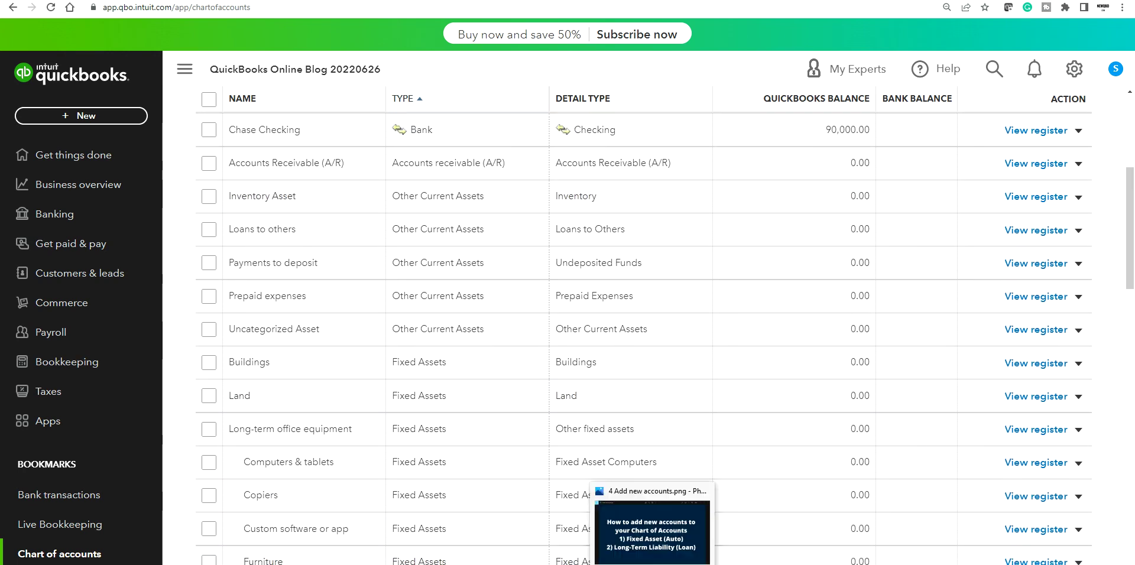
pyautogui.click(650, 526)
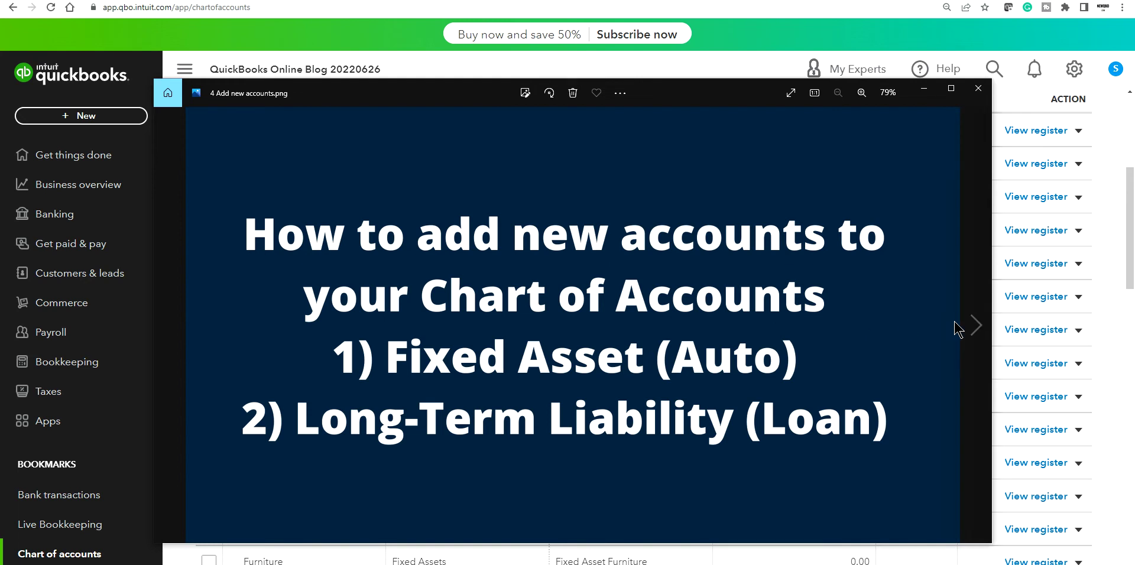
# Show the 5 Expense 1_2.png image, and start a new journal entry in QuickBooks Online
pyautogui.click(977, 326)
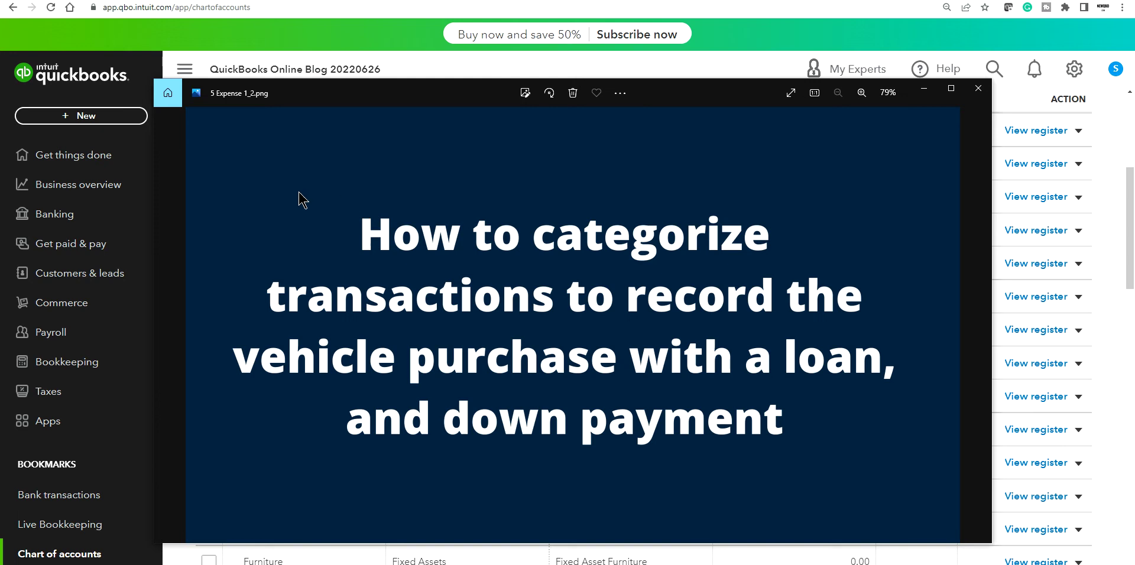
pyautogui.click(85, 115)
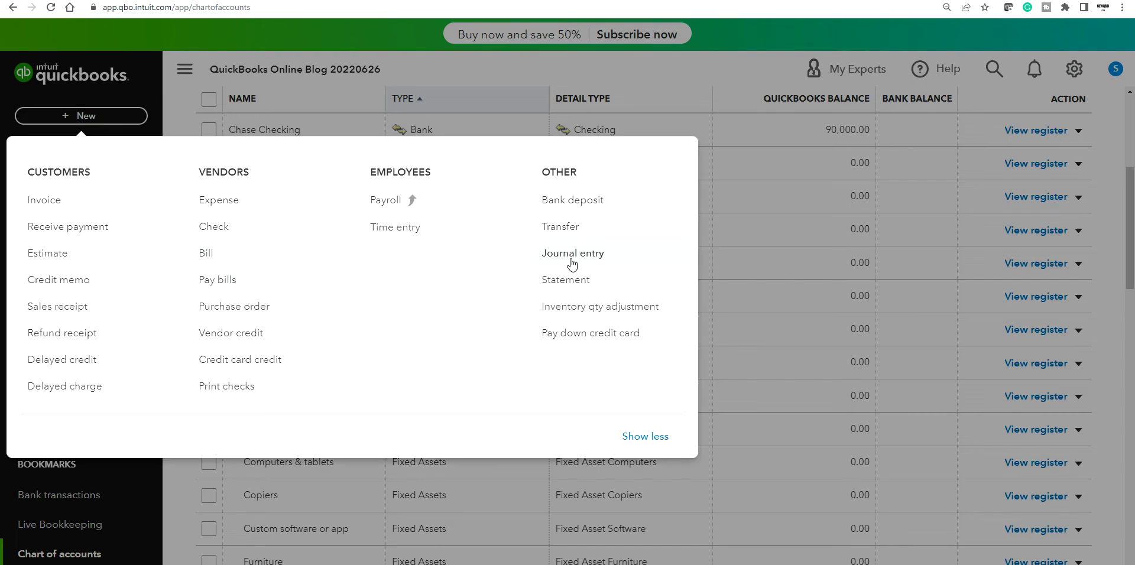
pyautogui.click(571, 254)
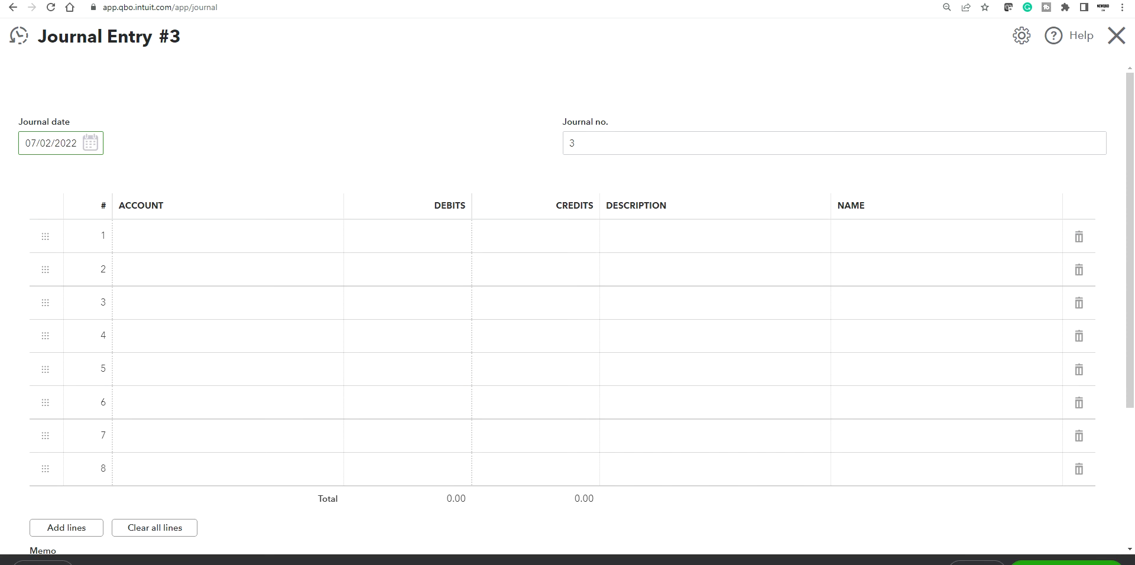
# Switch to the image viewer and review the purchase amounts in 3 Intro - Two Examples.png, ending on 5 Expense 1_2.png
pyautogui.hotkey('alt', 'Tab')
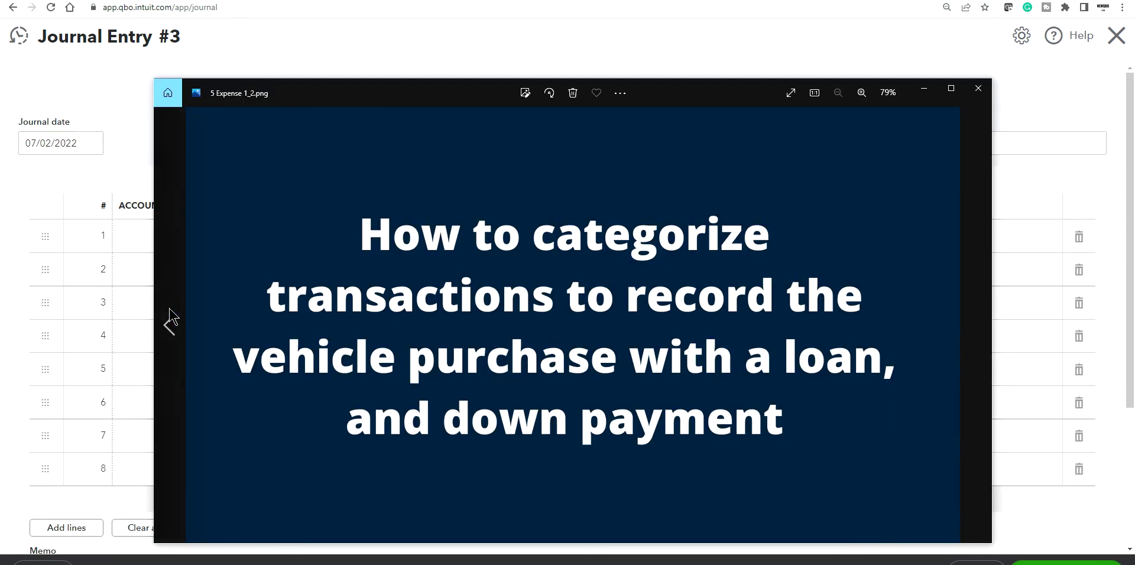
pyautogui.click(171, 325)
pyautogui.click(170, 325)
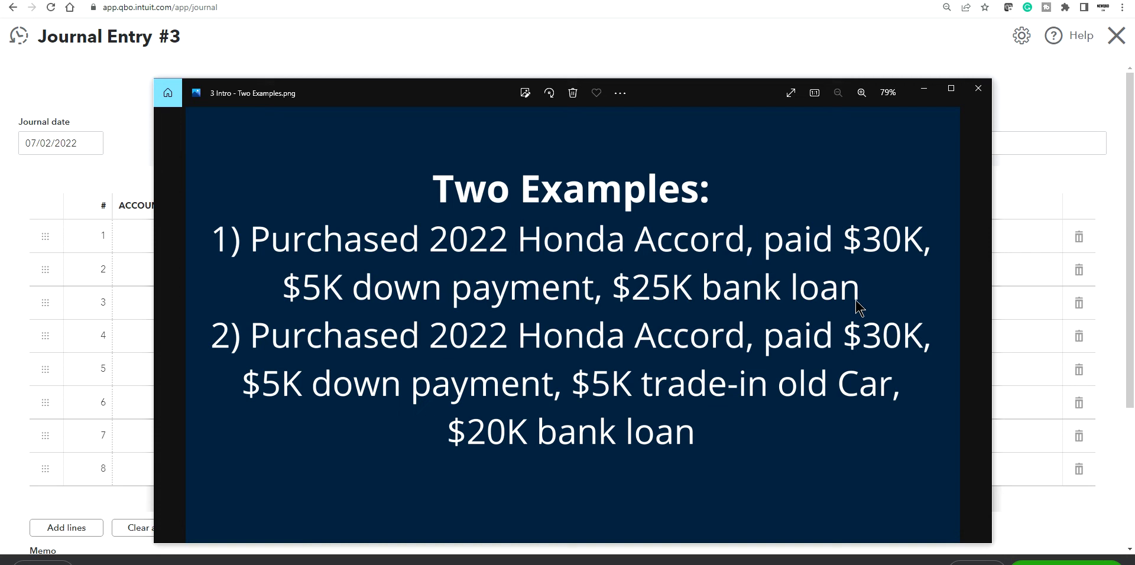
pyautogui.click(976, 329)
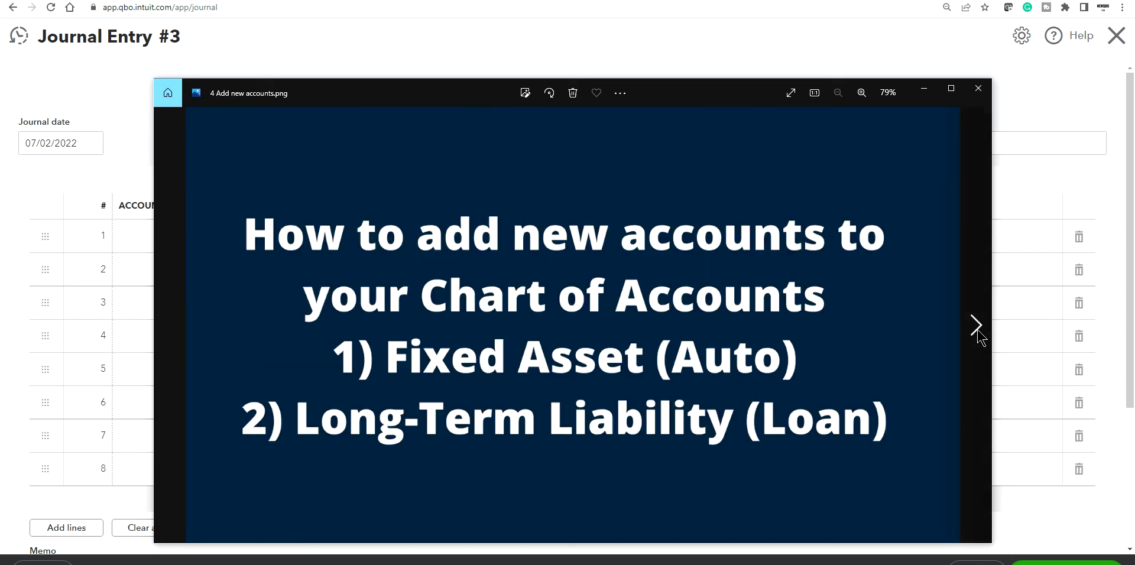
pyautogui.click(977, 328)
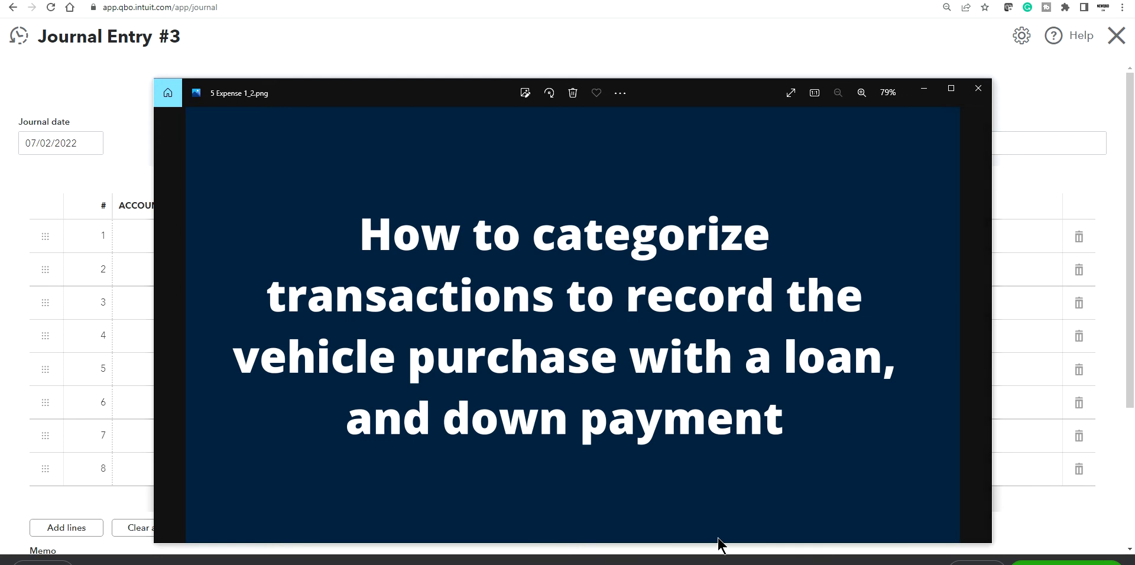
# Return to the journal entry and set its journal date to 06/26/2022
pyautogui.click(317, 38)
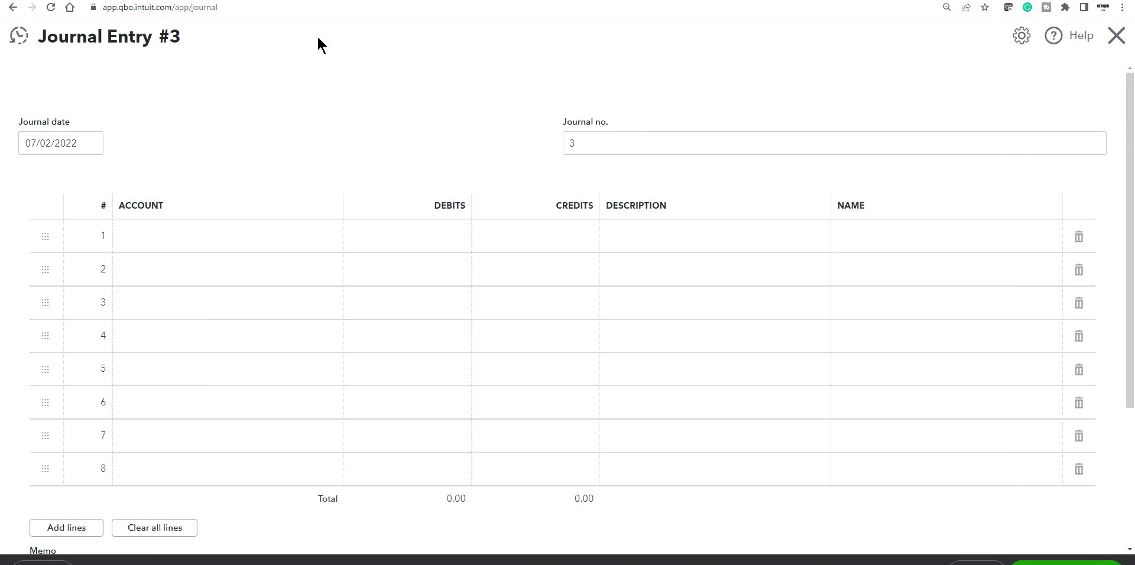
pyautogui.click(87, 147)
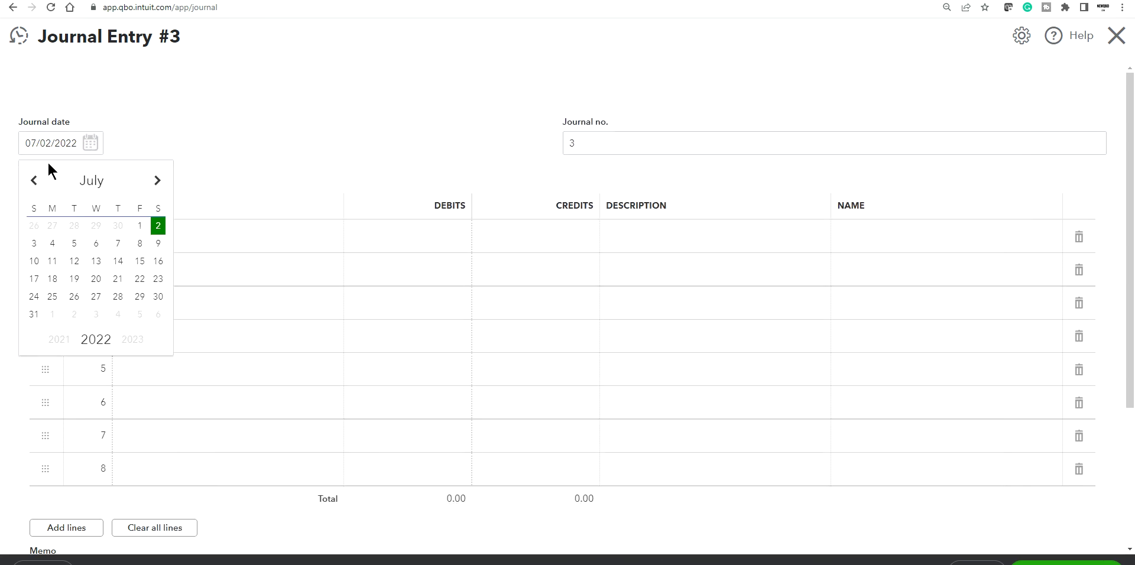
pyautogui.click(34, 182)
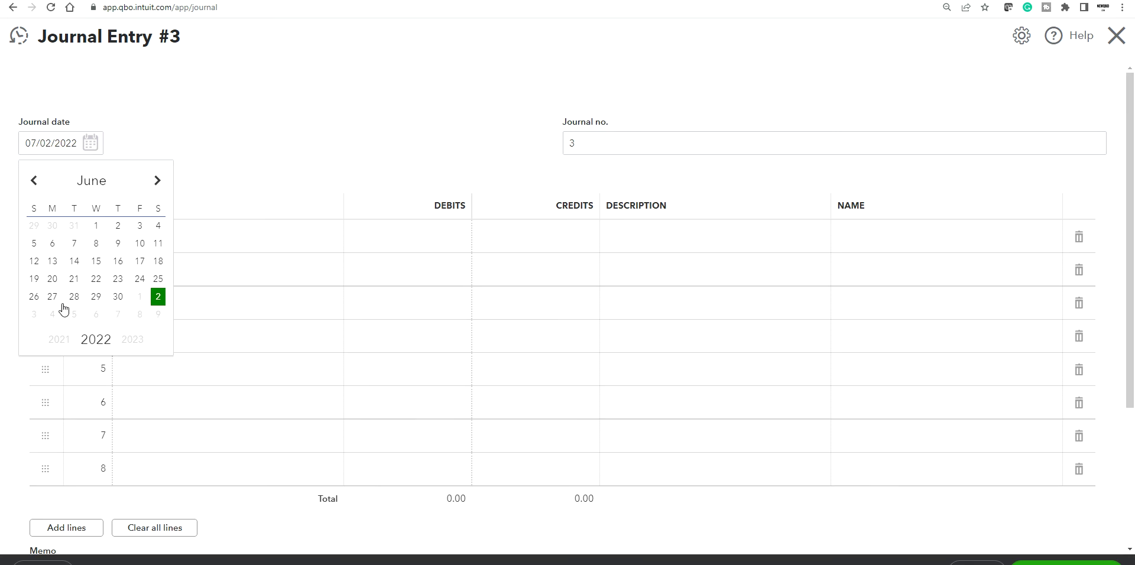
pyautogui.click(41, 299)
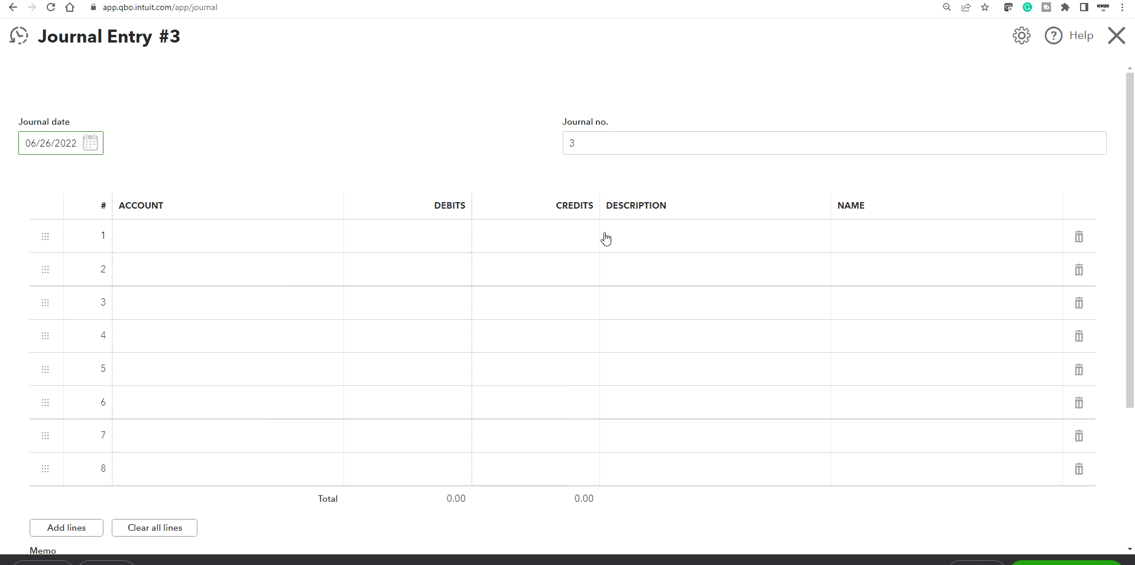
# Enter a credit of 5,000 to the Chase Checking account on journal line 1
pyautogui.click(568, 237)
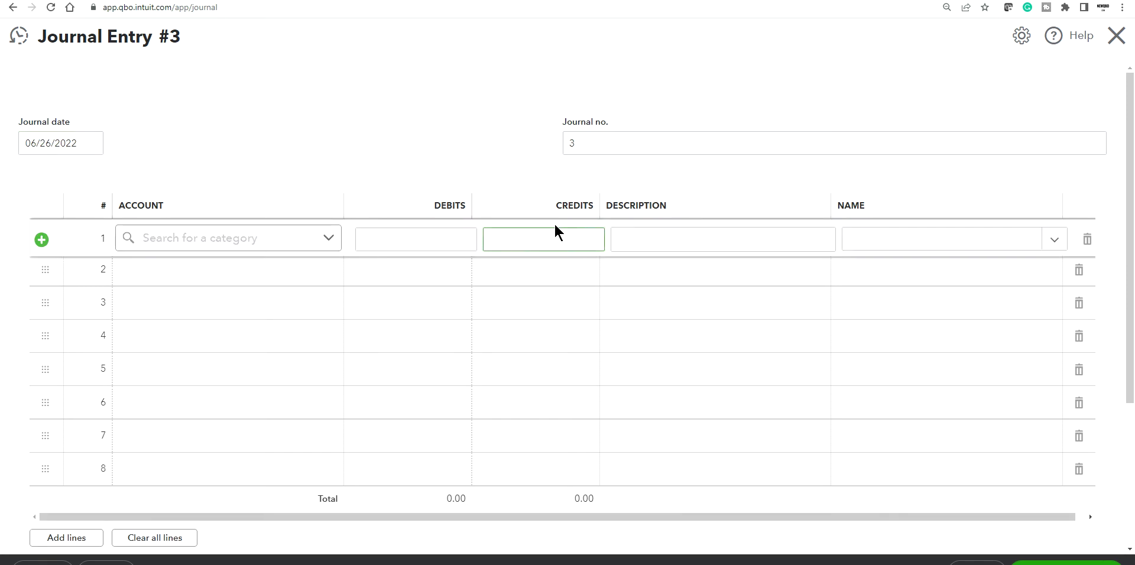
pyautogui.write('5000')
pyautogui.click(437, 50)
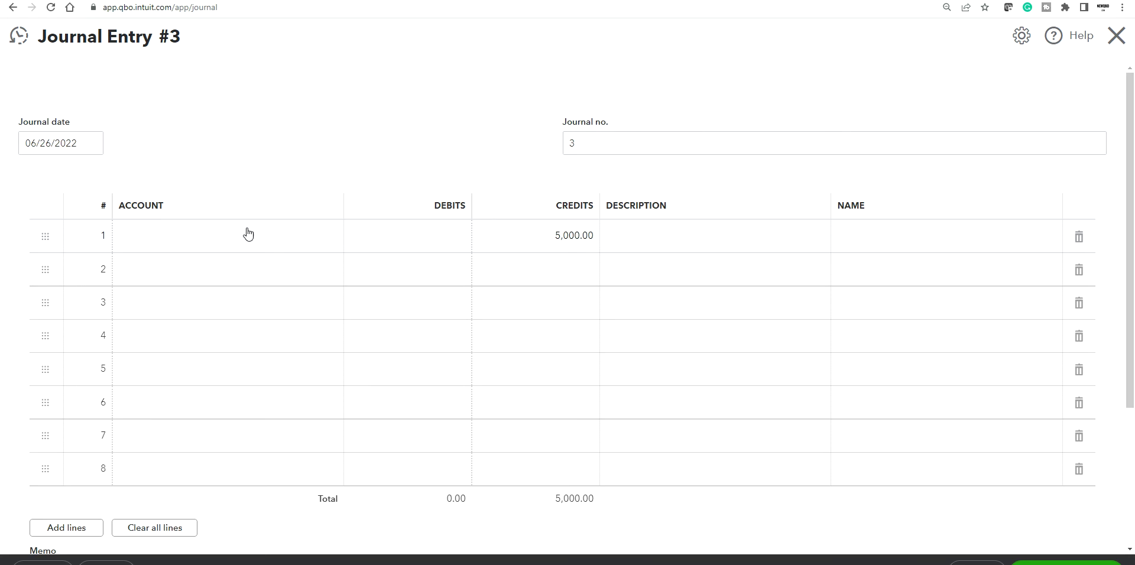
pyautogui.click(189, 242)
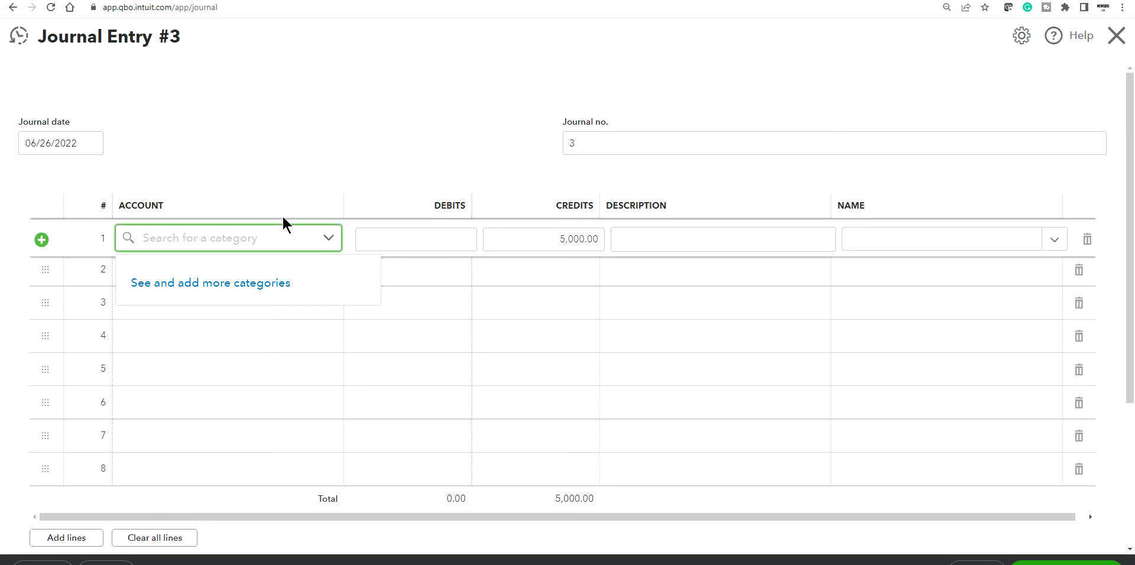
pyautogui.write('chase')
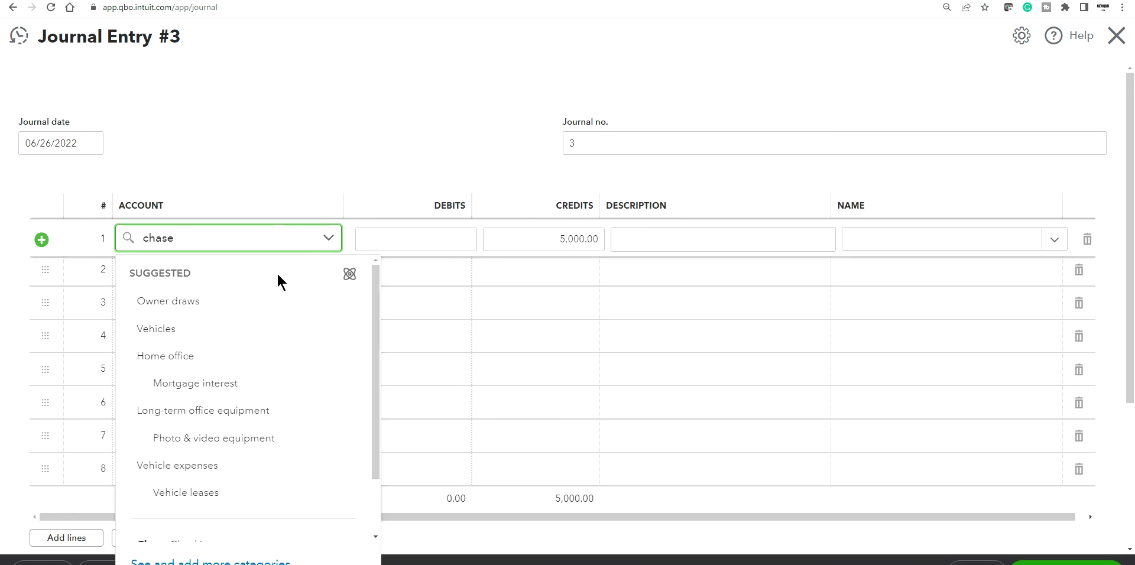
pyautogui.scroll(-2, 286, 302)
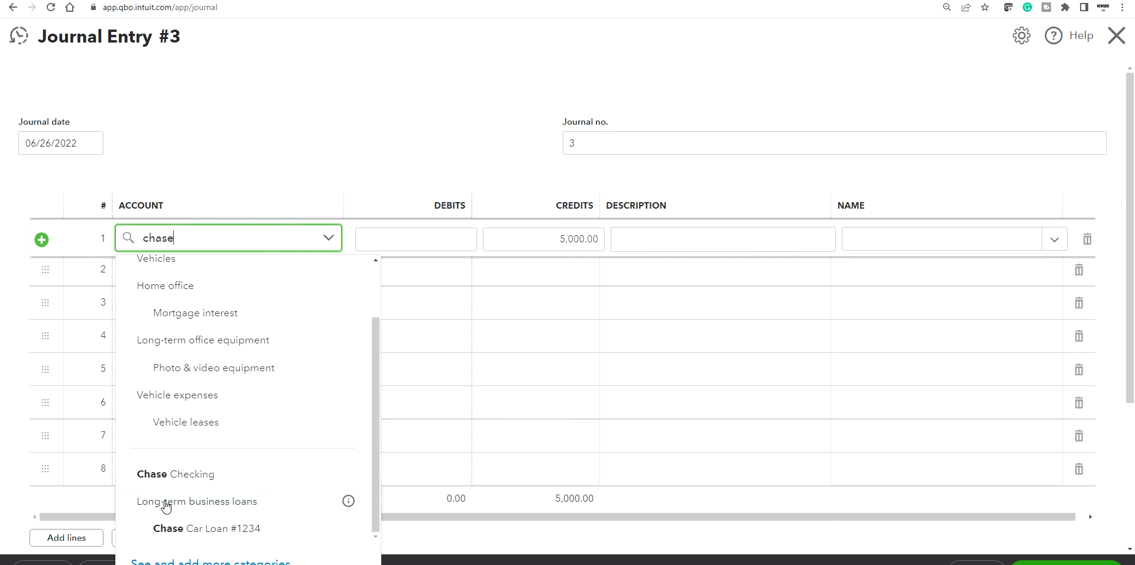
pyautogui.click(166, 476)
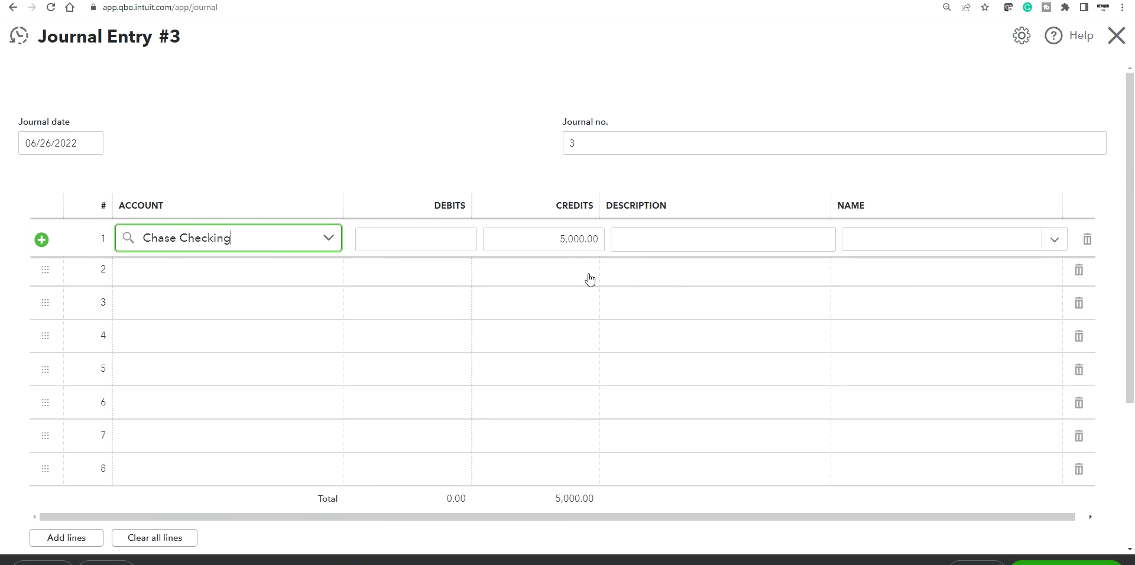
# Describe journal line 1 as "Money out for your down payment"
pyautogui.click(668, 243)
pyautogui.write('MOney')
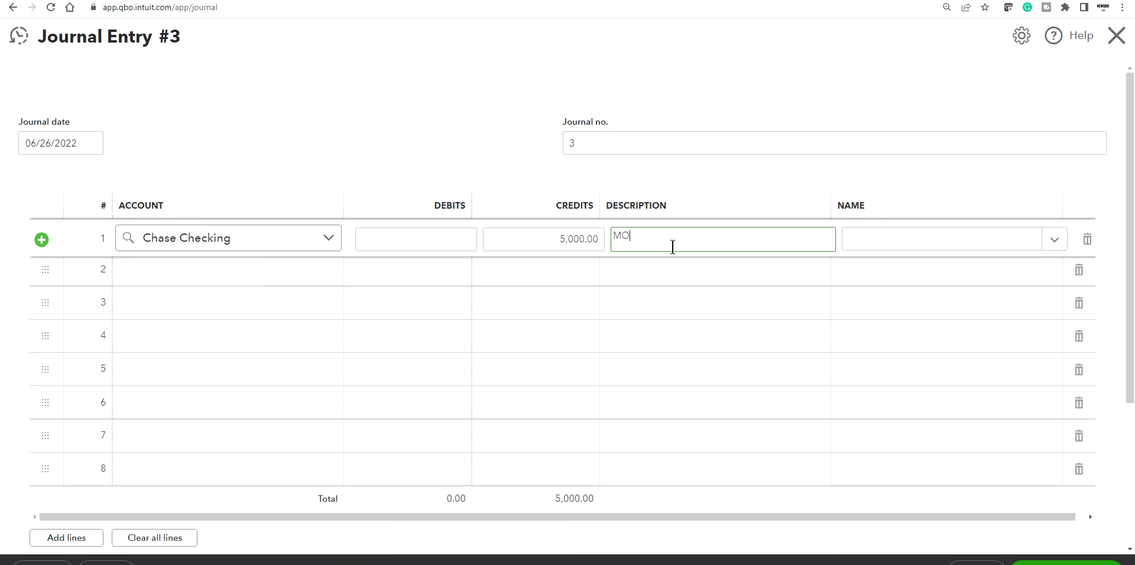
pyautogui.press('BackSpace')
pyautogui.press('BackSpace')
pyautogui.press('BackSpace')
pyautogui.press('BackSpace')
pyautogui.write('oney out for your down payment')
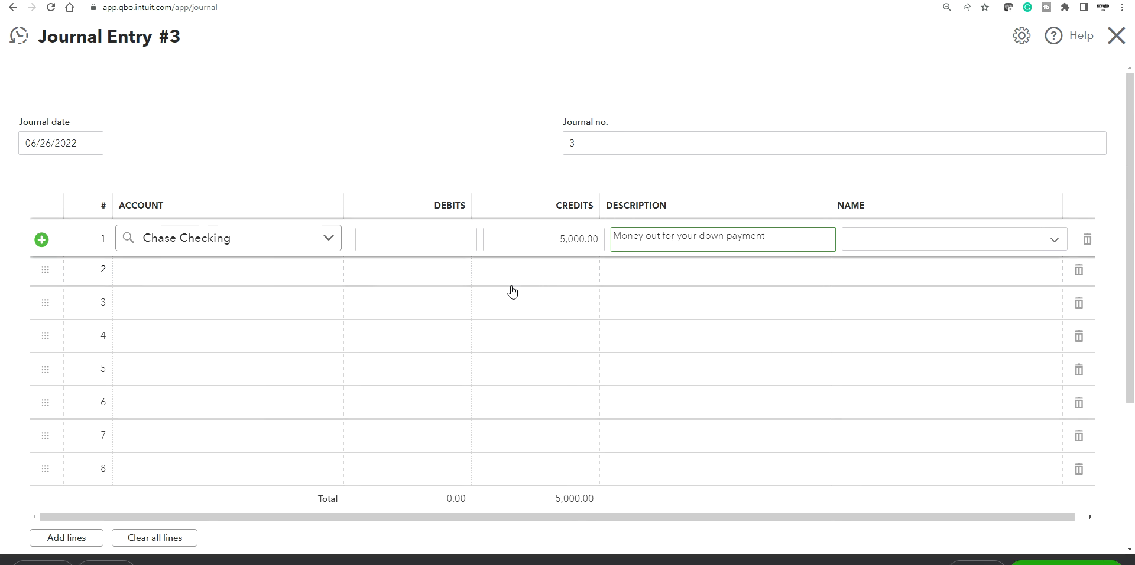
# Assign line 2 to the 2022 Honda Accord account under Vehicles and set its debit to 30,000
pyautogui.click(214, 277)
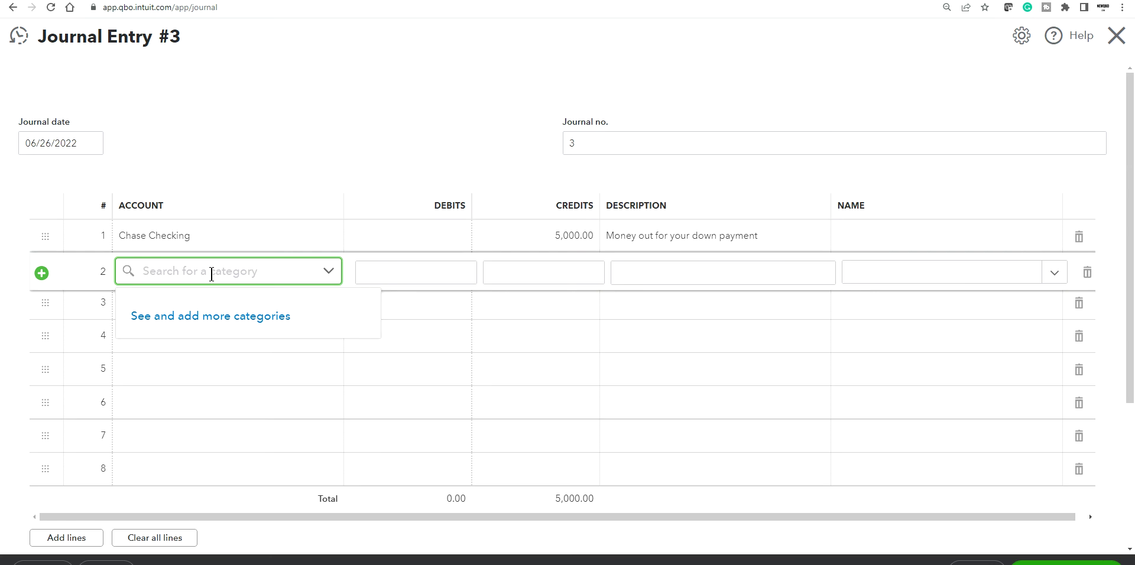
pyautogui.write('20222')
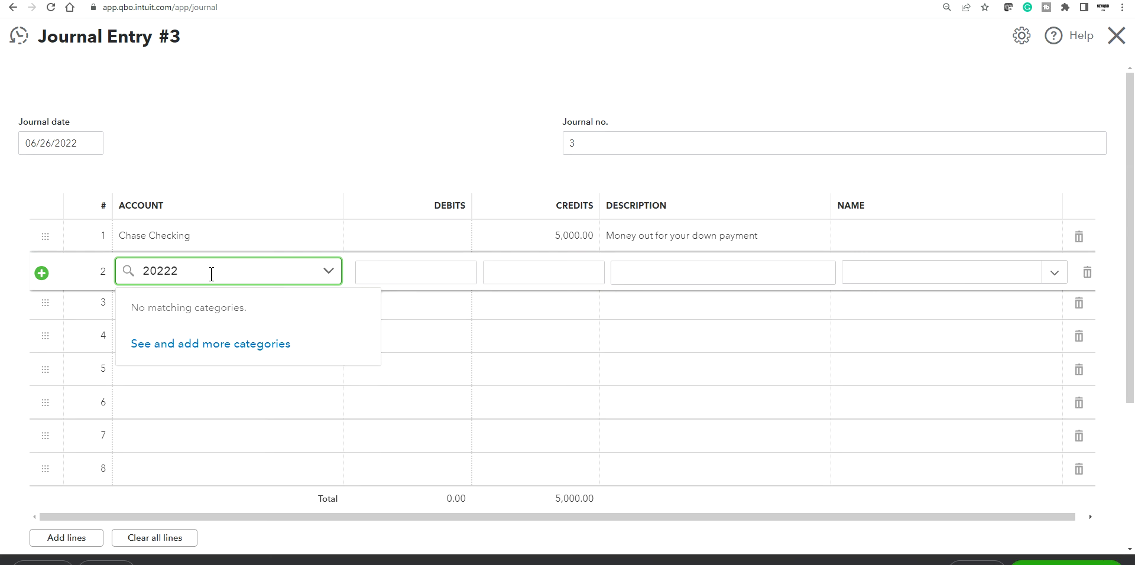
pyautogui.press('BackSpace')
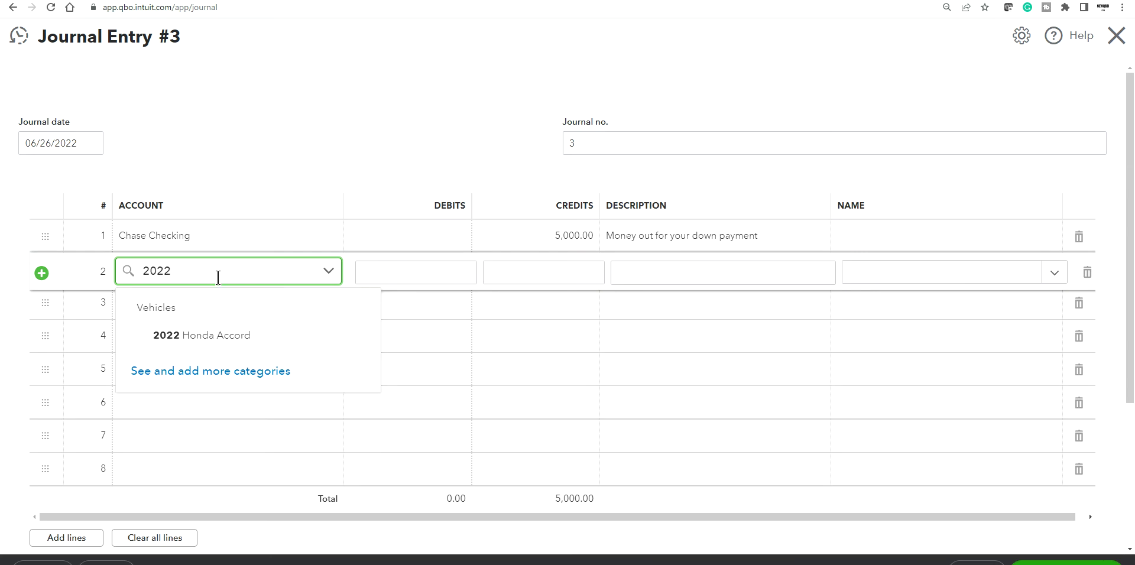
pyautogui.click(207, 337)
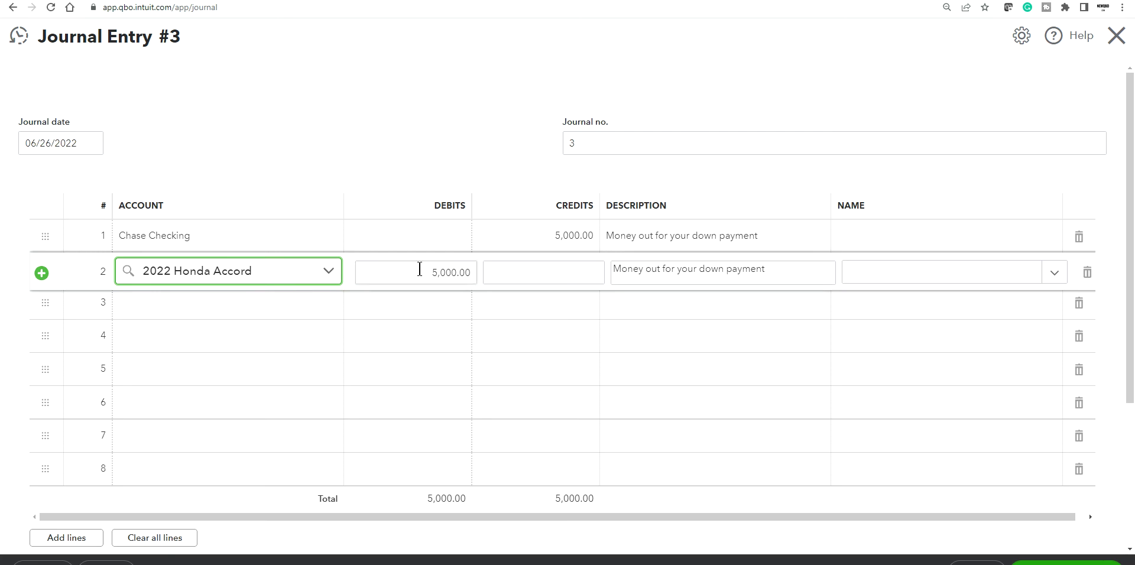
pyautogui.click(467, 277)
pyautogui.press('BackSpace')
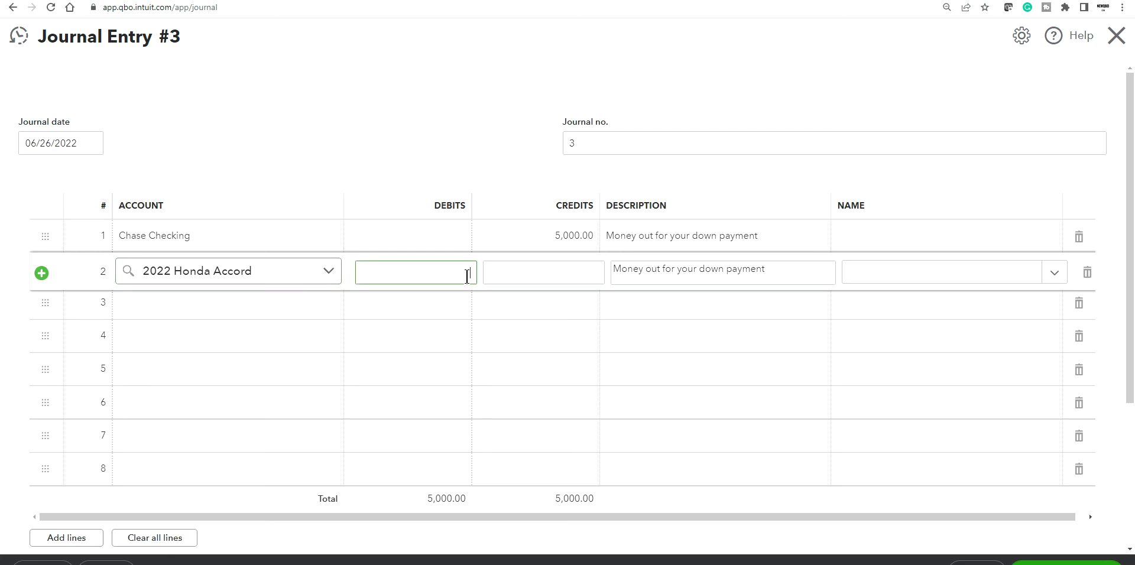
pyautogui.write('30000')
# Replace the description of the 2022 Honda Accord line with "Purchase new car"
pyautogui.click(665, 267)
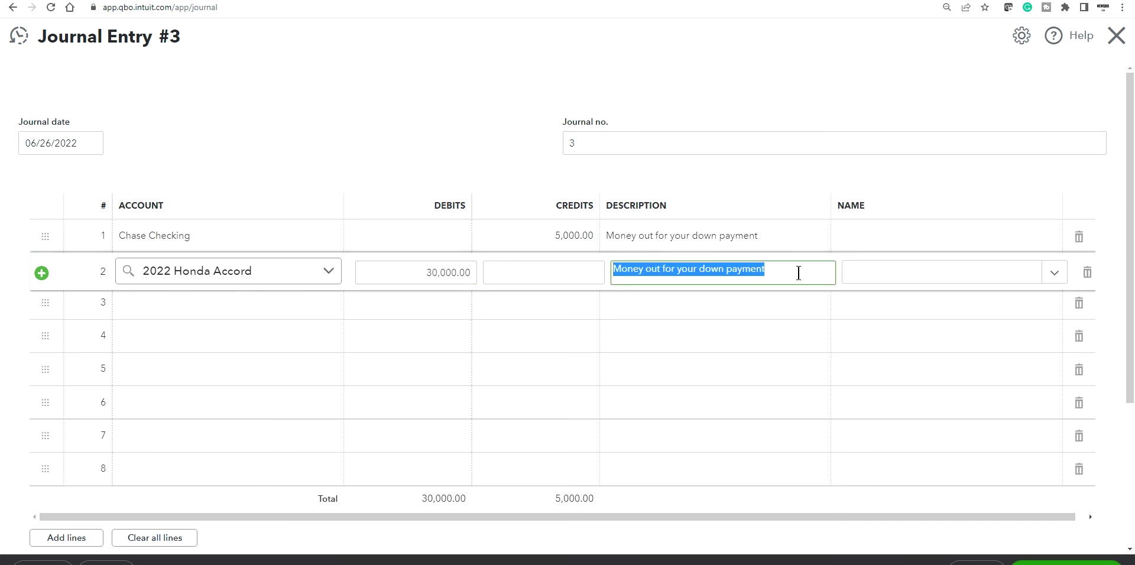
pyautogui.press('BackSpace')
pyautogui.write('Bl')
pyautogui.press('BackSpace')
pyautogui.press('BackSpace')
pyautogui.write('Purchas')
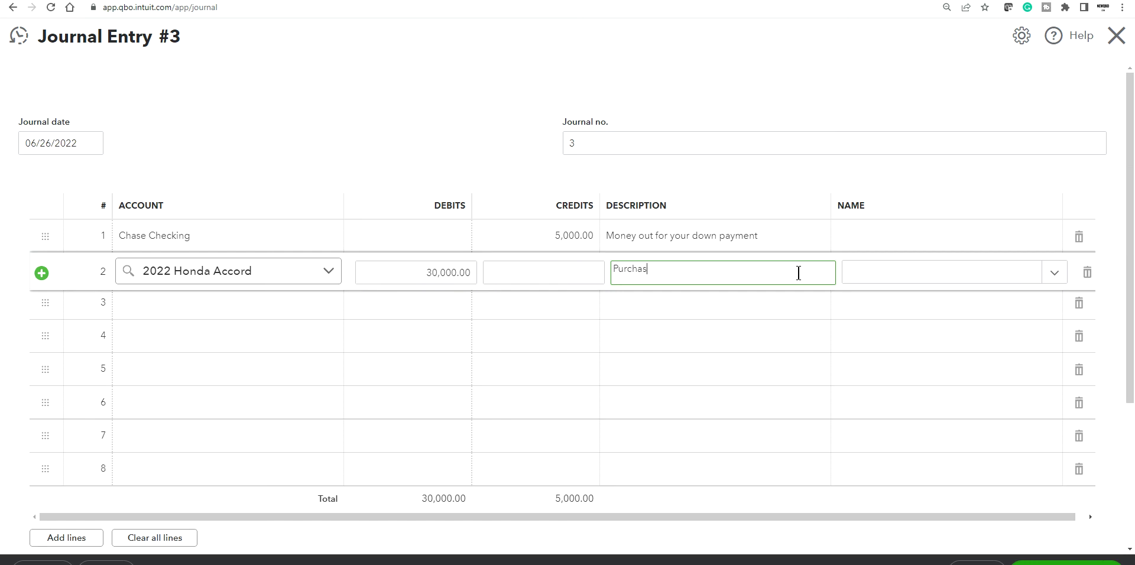
pyautogui.write('e new car')
# Search for chase in the account of journal line 3 and choose Long-term business loans
pyautogui.click(215, 304)
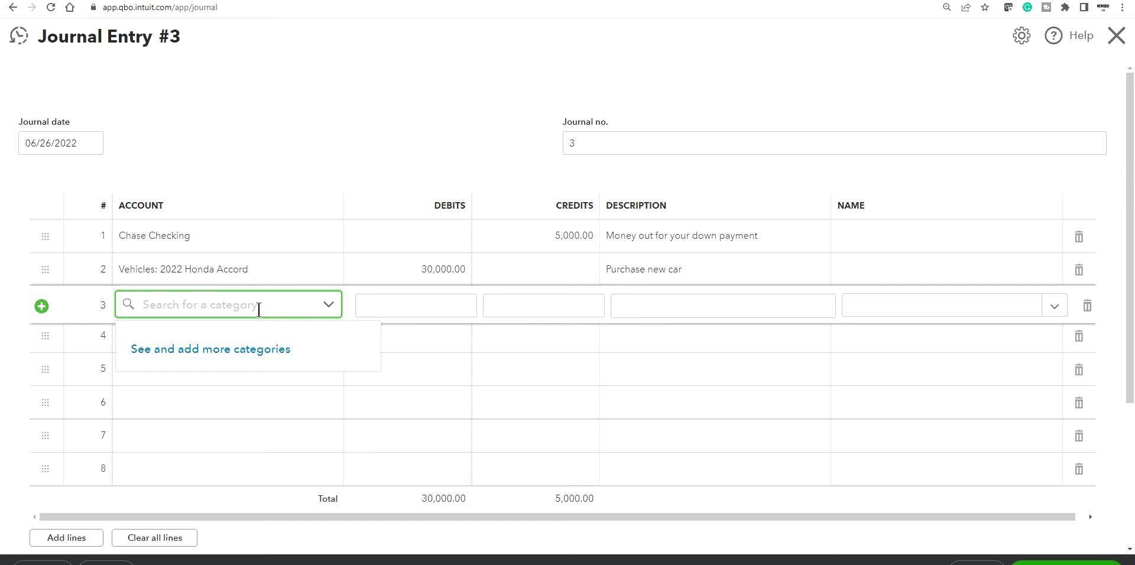
pyautogui.write('chase')
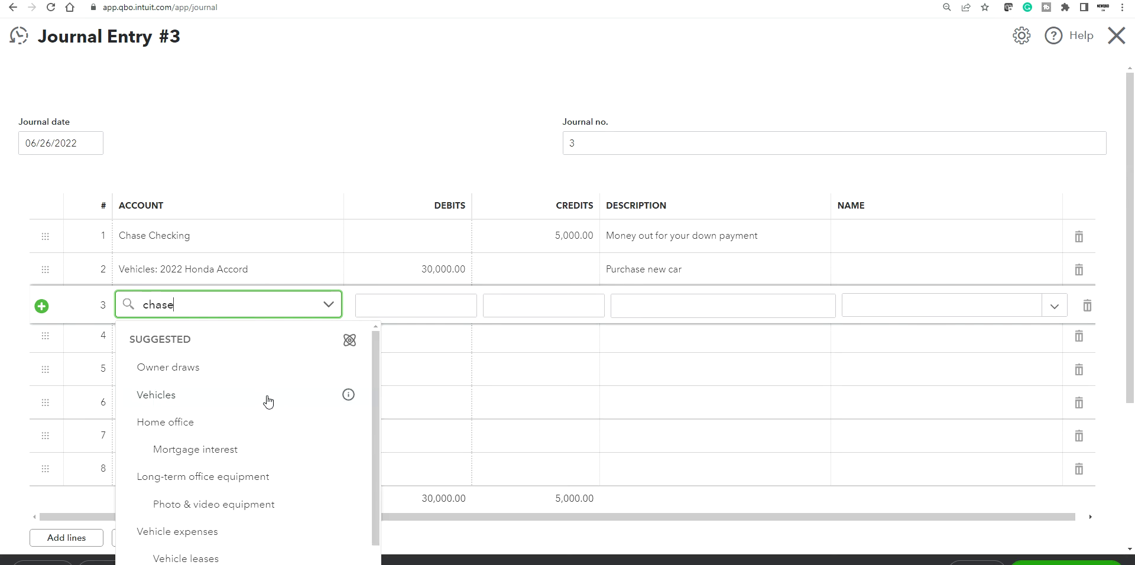
pyautogui.scroll(-1, 269, 402)
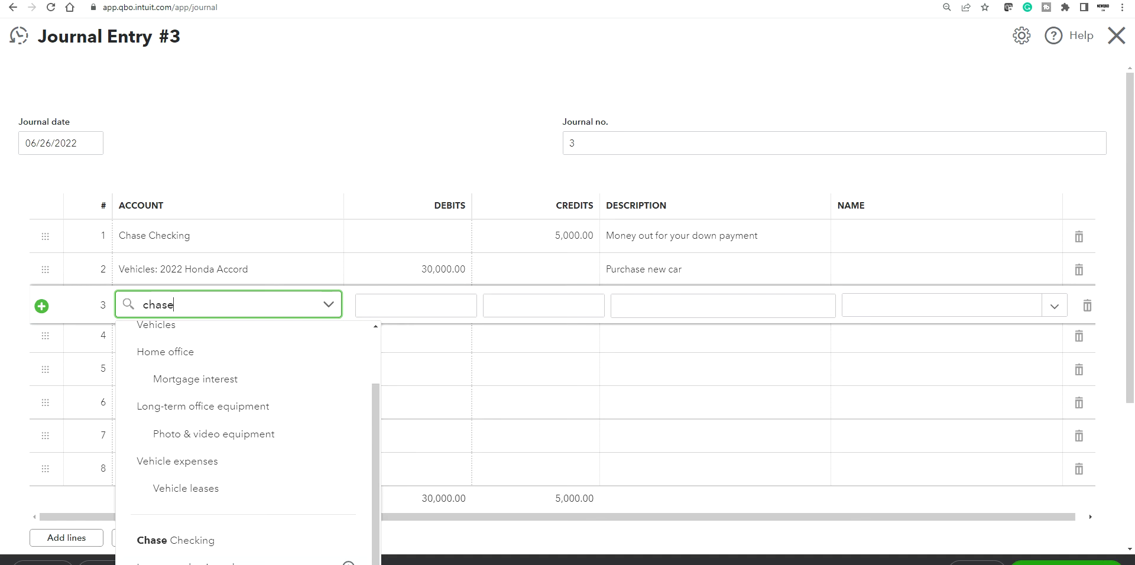
pyautogui.click(236, 561)
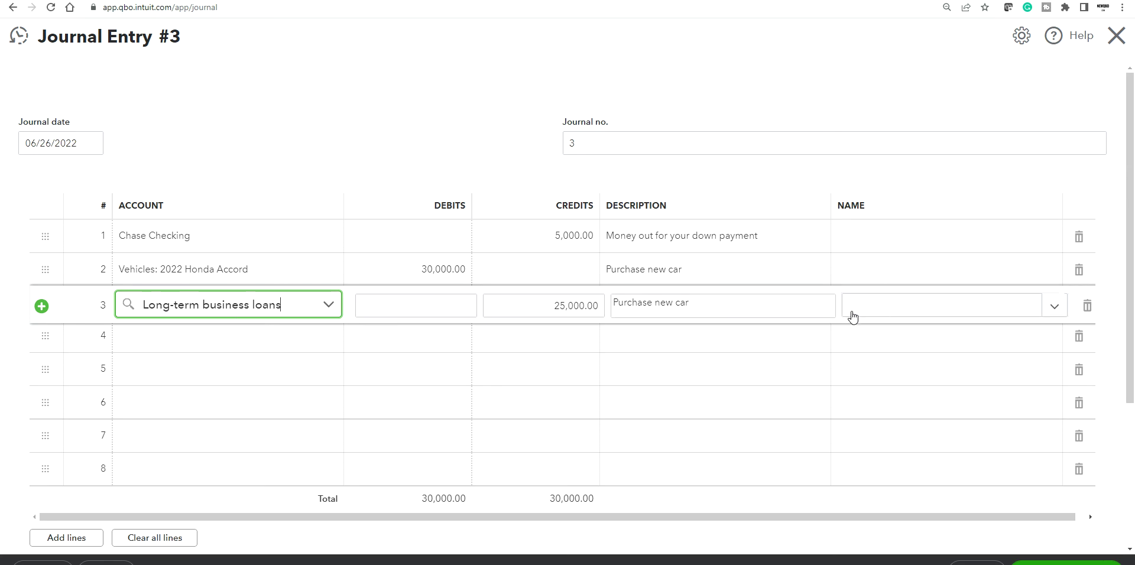
# Add and save a new customer with the display name Chase Car Loan as the name on line 3
pyautogui.click(877, 313)
pyautogui.click(917, 347)
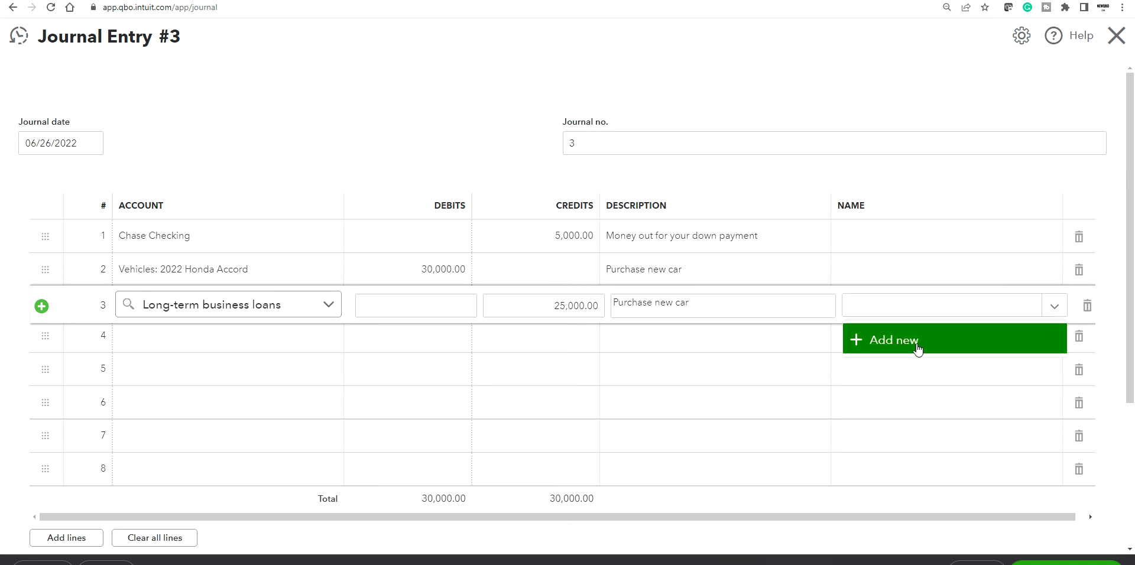
pyautogui.write('C')
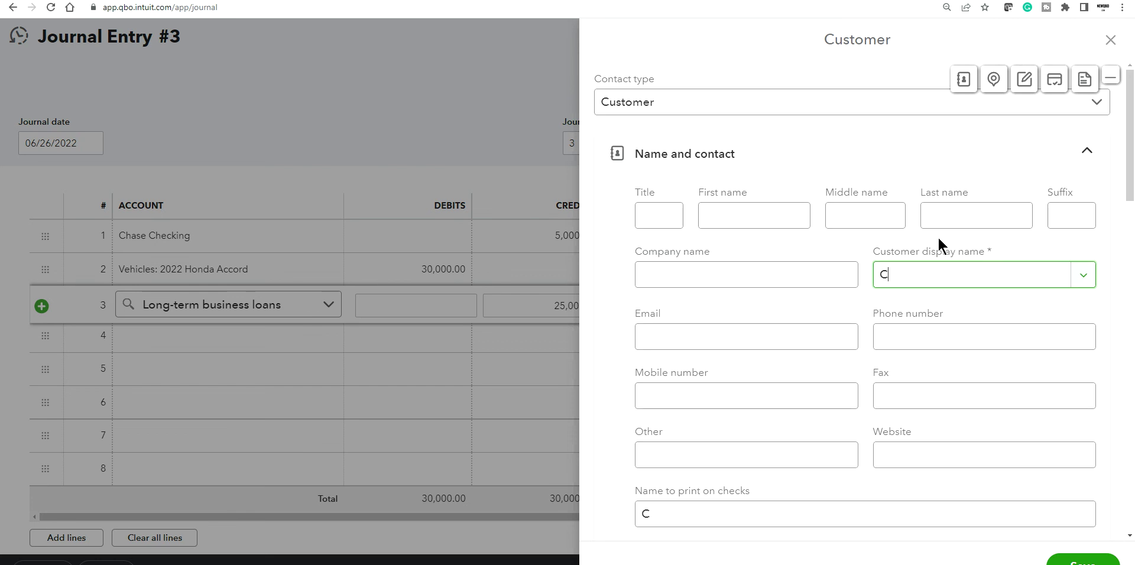
pyautogui.write('hase Car Loan')
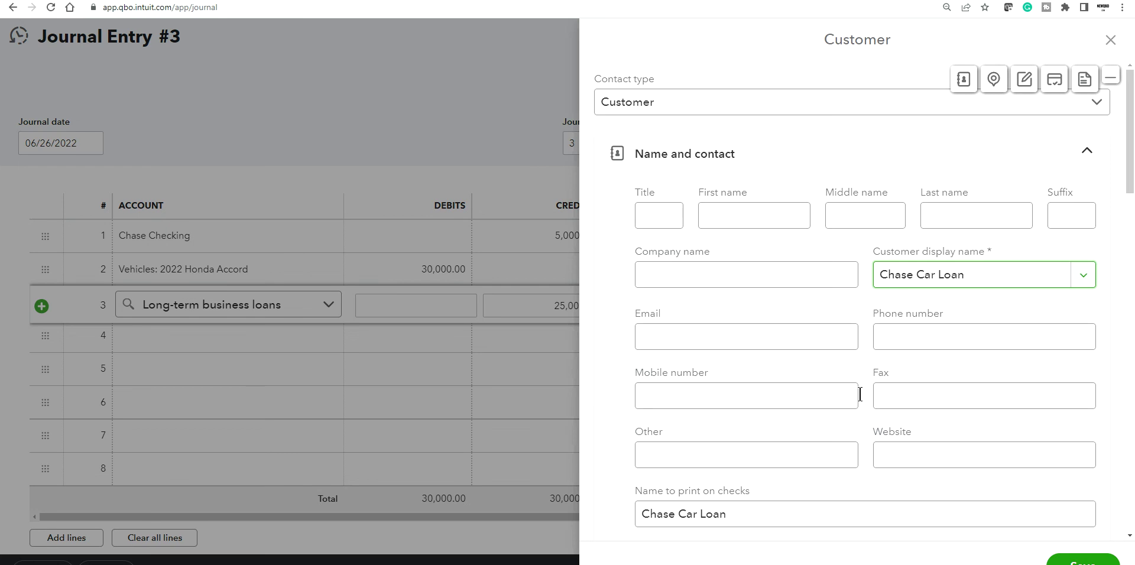
pyautogui.click(1073, 559)
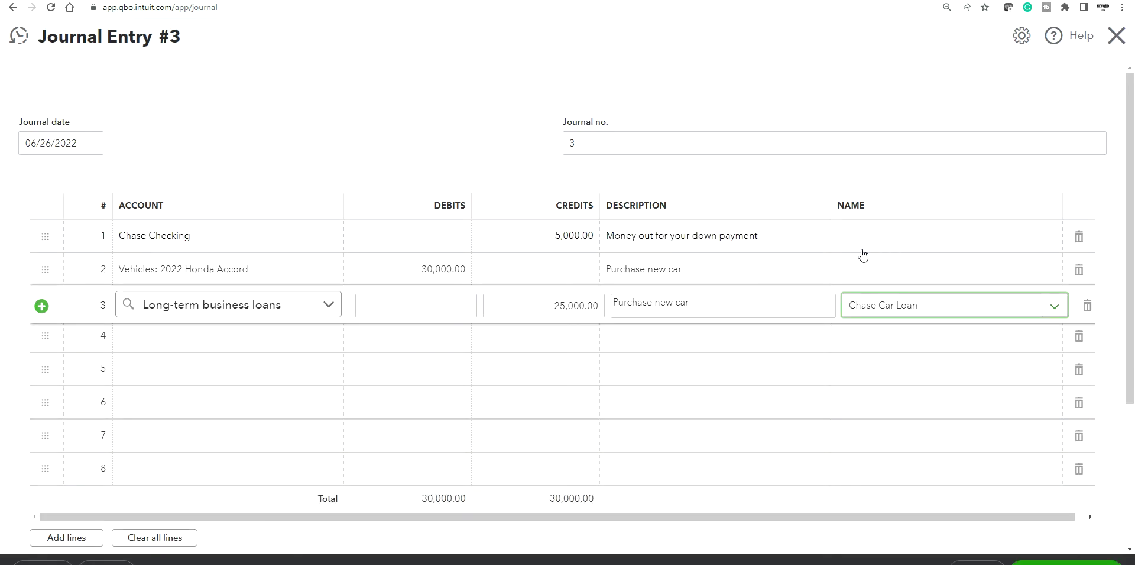
# Add and save LA Honda Dealer as a new name on journal line 2, and save the journal entry
pyautogui.click(875, 272)
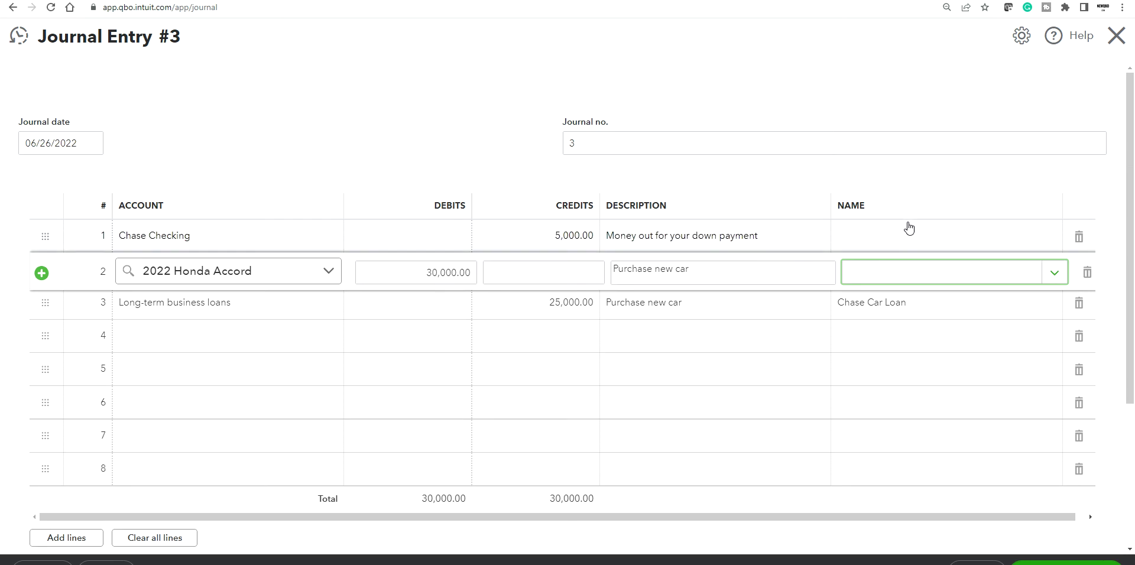
pyautogui.write('LA')
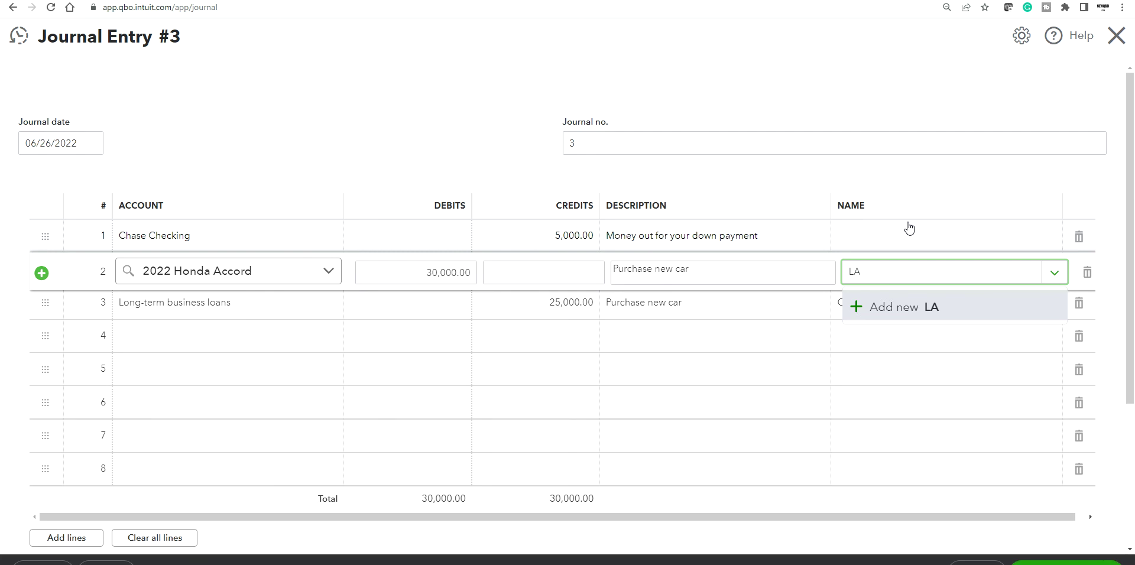
pyautogui.write(' Honda Dea')
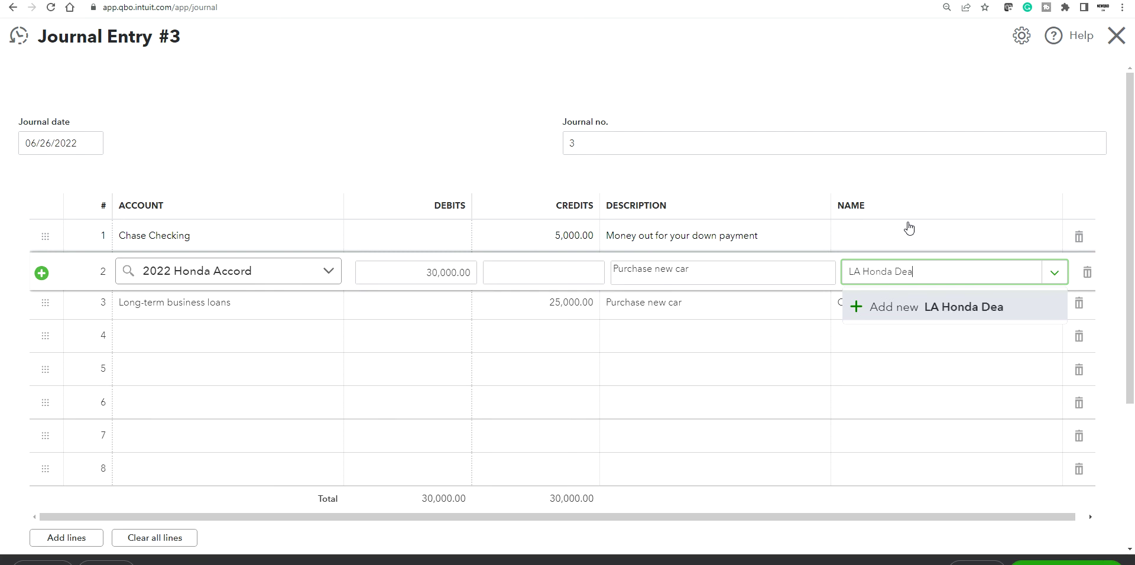
pyautogui.write('lr')
pyautogui.press('BackSpace')
pyautogui.write('aler')
pyautogui.press('BackSpace')
pyautogui.press('BackSpace')
pyautogui.write('er')
pyautogui.click(889, 300)
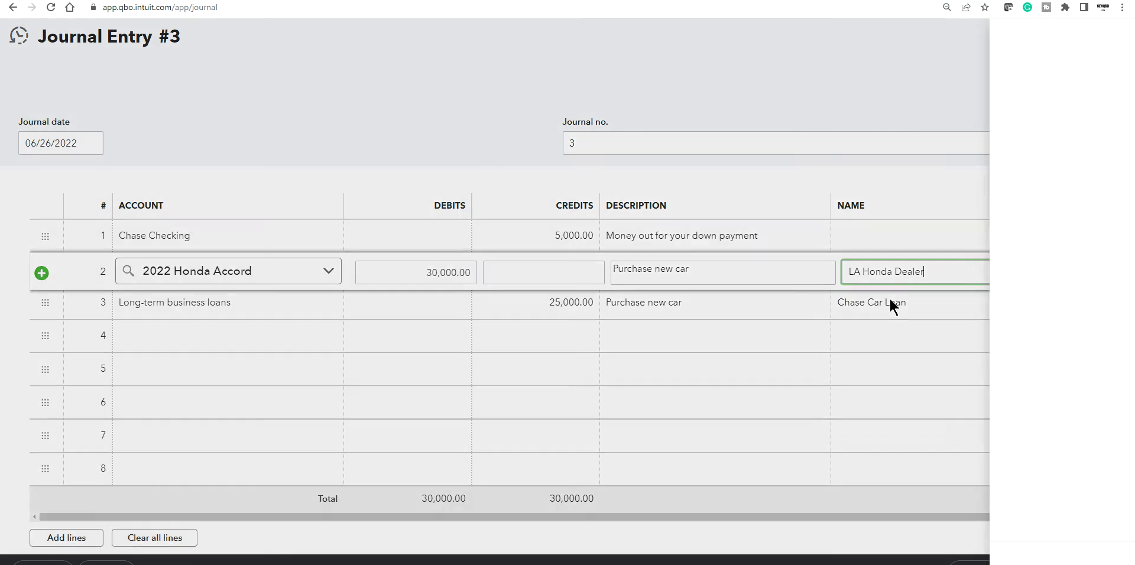
pyautogui.click(1067, 555)
pyautogui.click(836, 90)
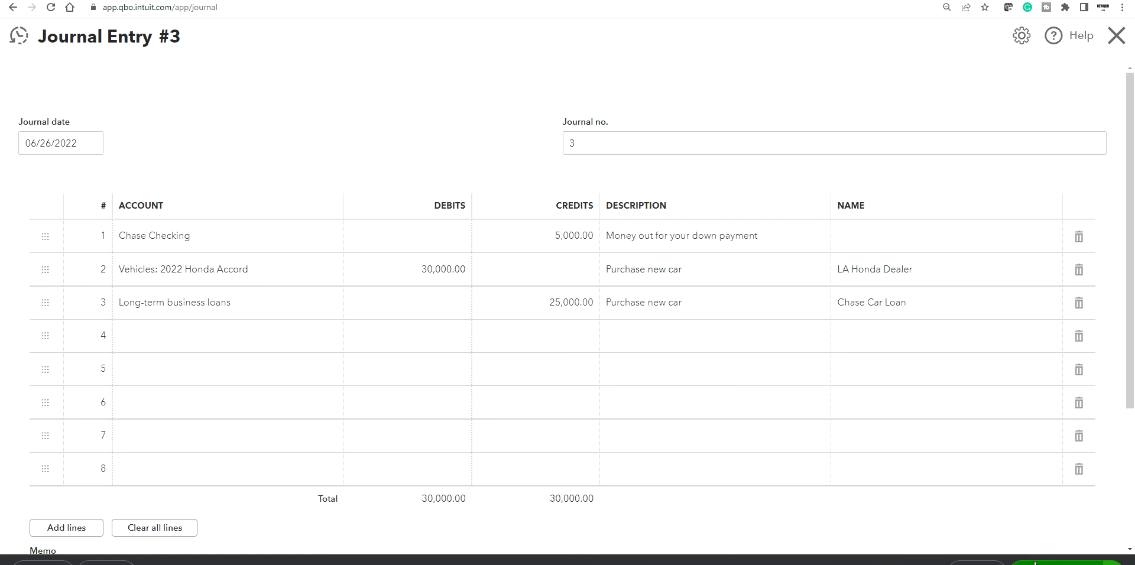
pyautogui.click(1058, 562)
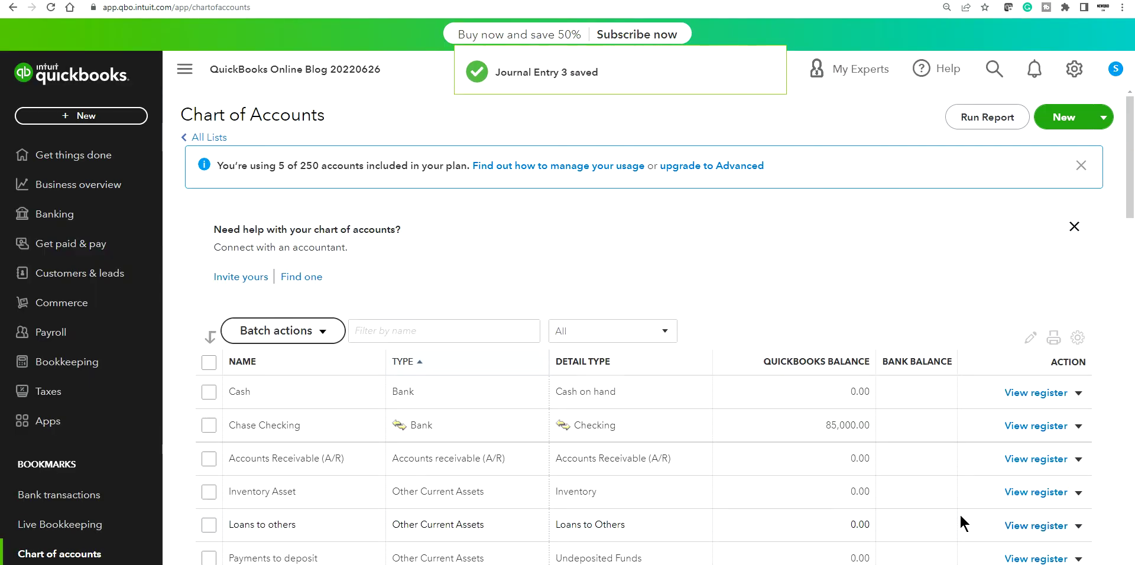
# Review the balances of the vehicle and long-term business loan accounts in the chart of accounts
pyautogui.scroll(-6, 951, 504)
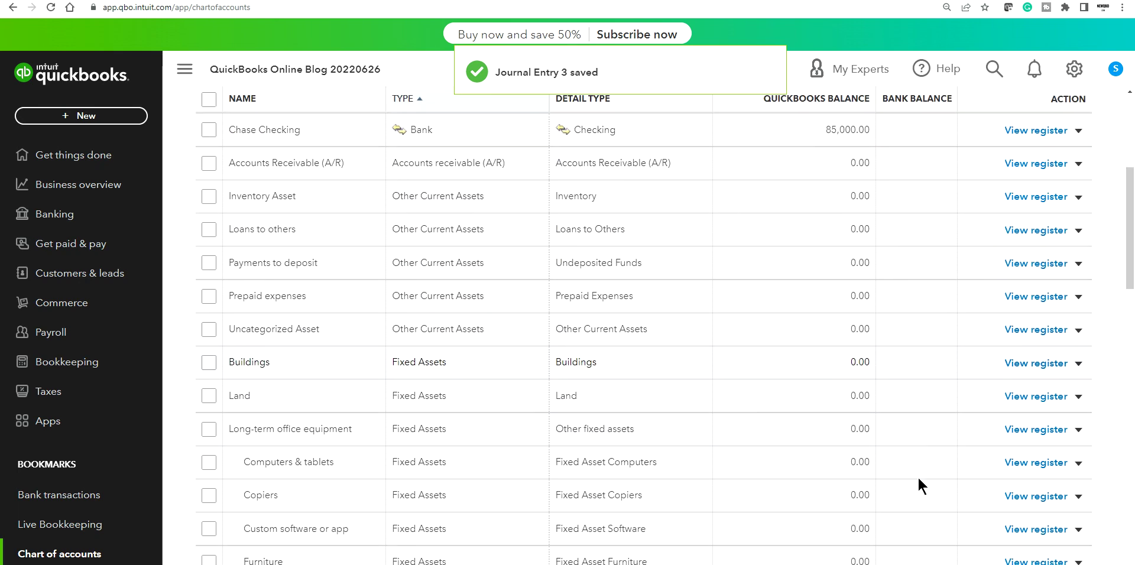
pyautogui.scroll(-5, 918, 476)
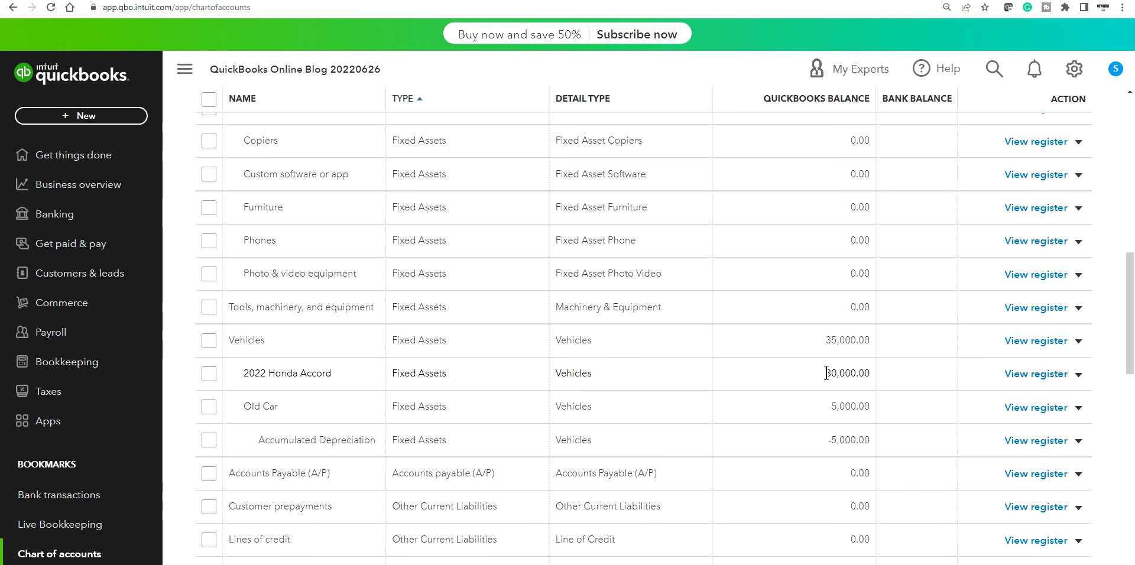
pyautogui.scroll(-2, 902, 392)
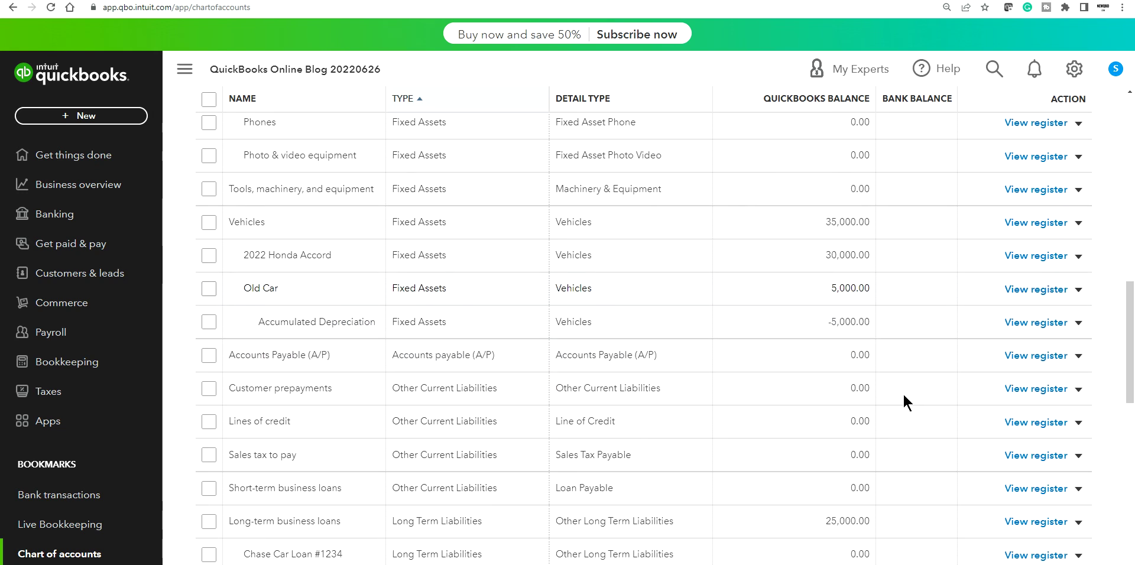
pyautogui.scroll(-2, 902, 392)
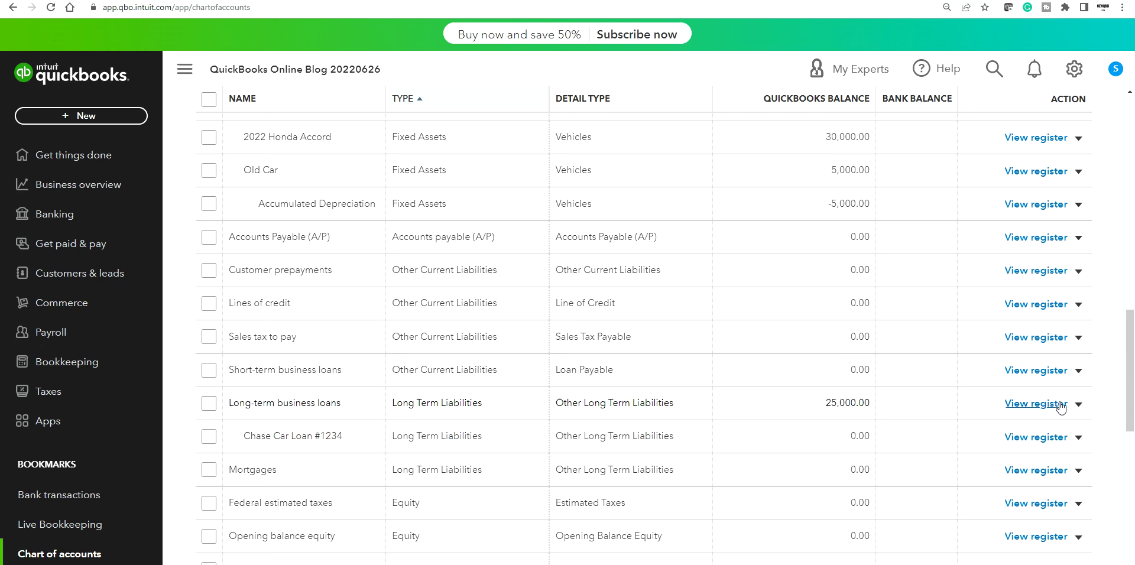
pyautogui.click(1085, 408)
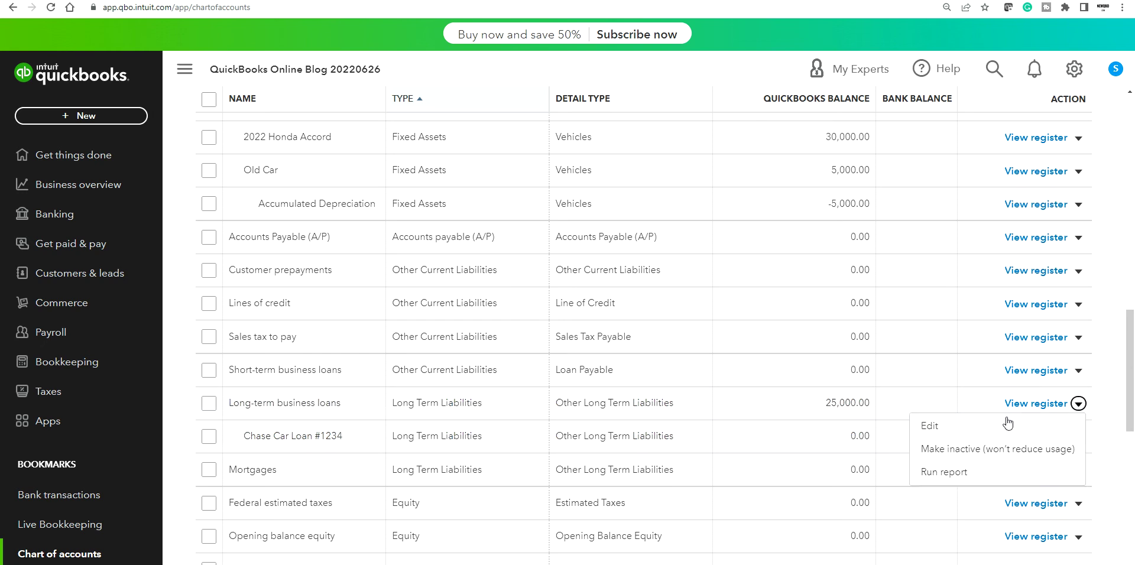
pyautogui.click(931, 426)
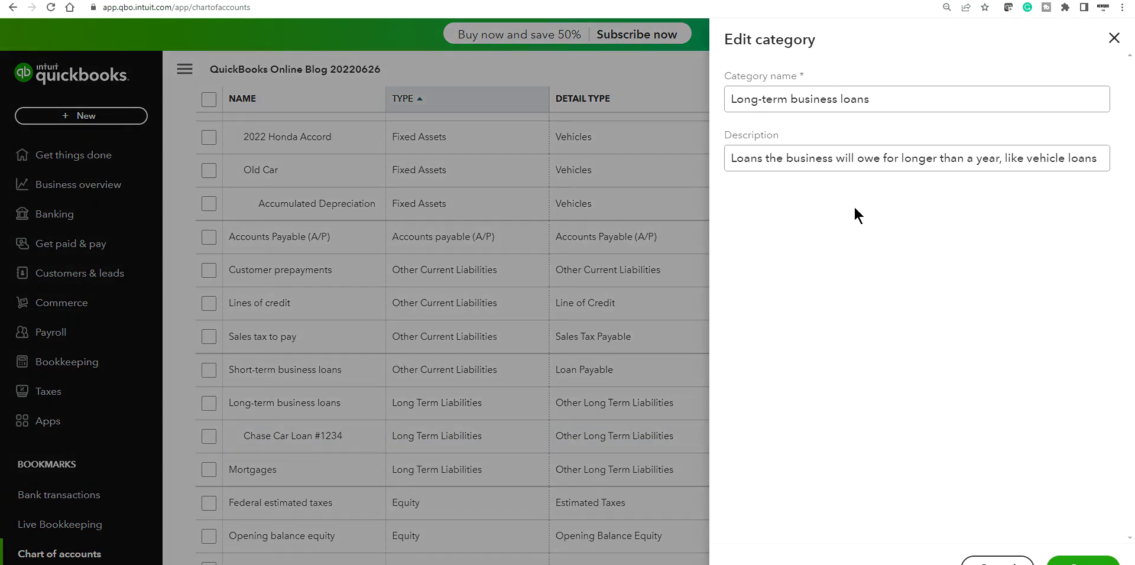
pyautogui.click(919, 161)
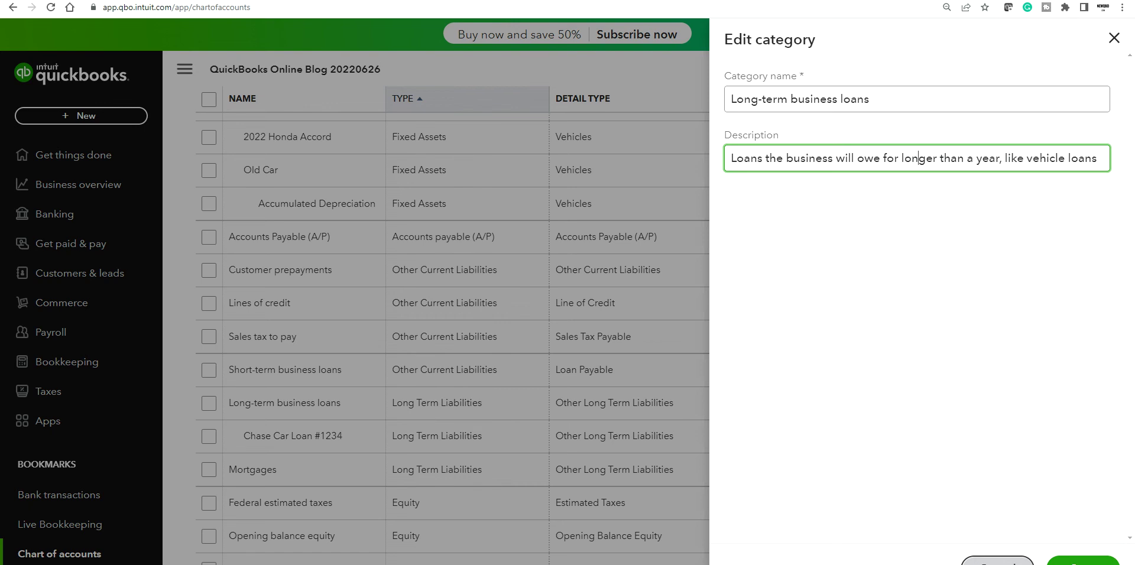
pyautogui.click(997, 561)
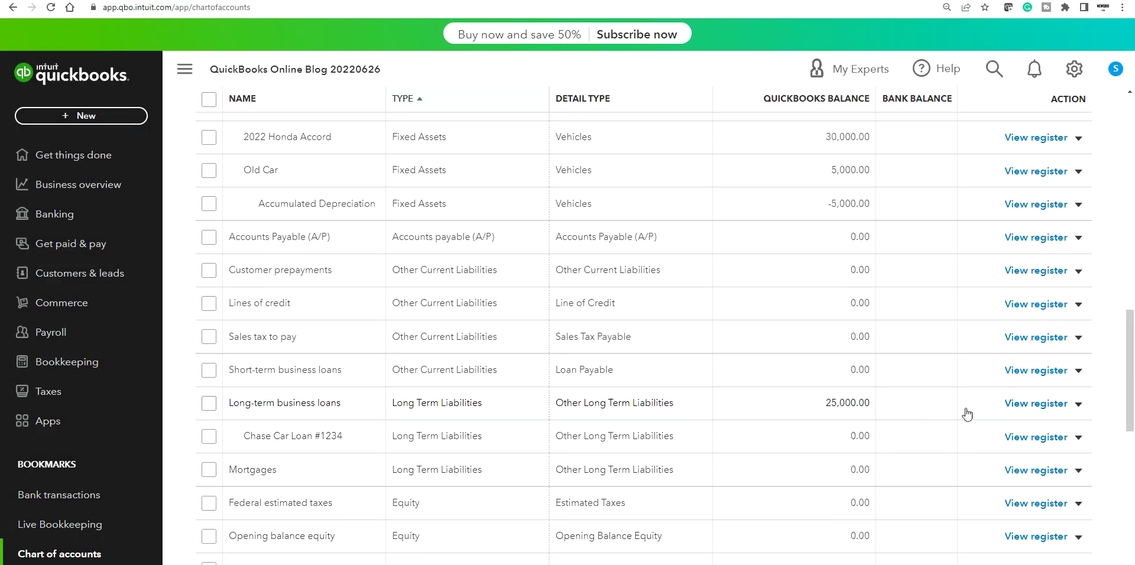
# View the register of Long-term business loans and open its Chase Car Loan transaction for full editing
pyautogui.click(1017, 403)
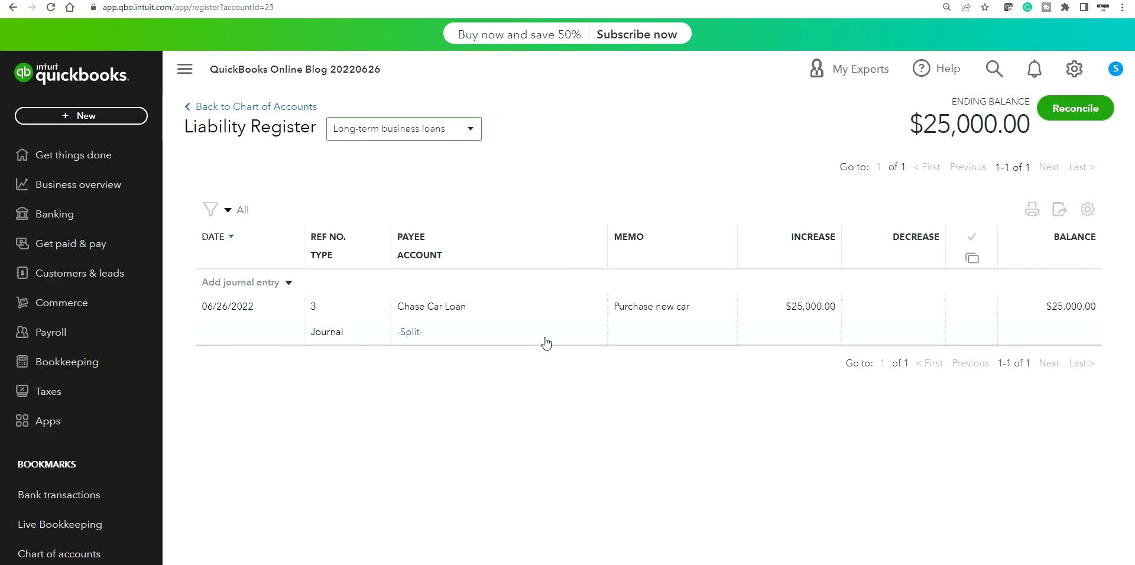
pyautogui.click(455, 304)
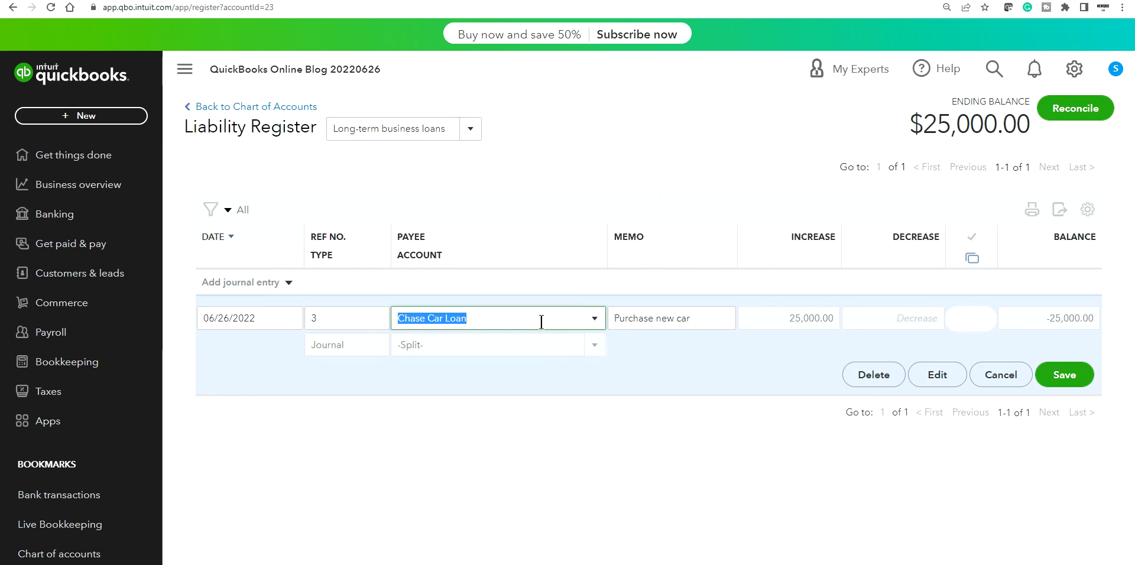
pyautogui.click(593, 318)
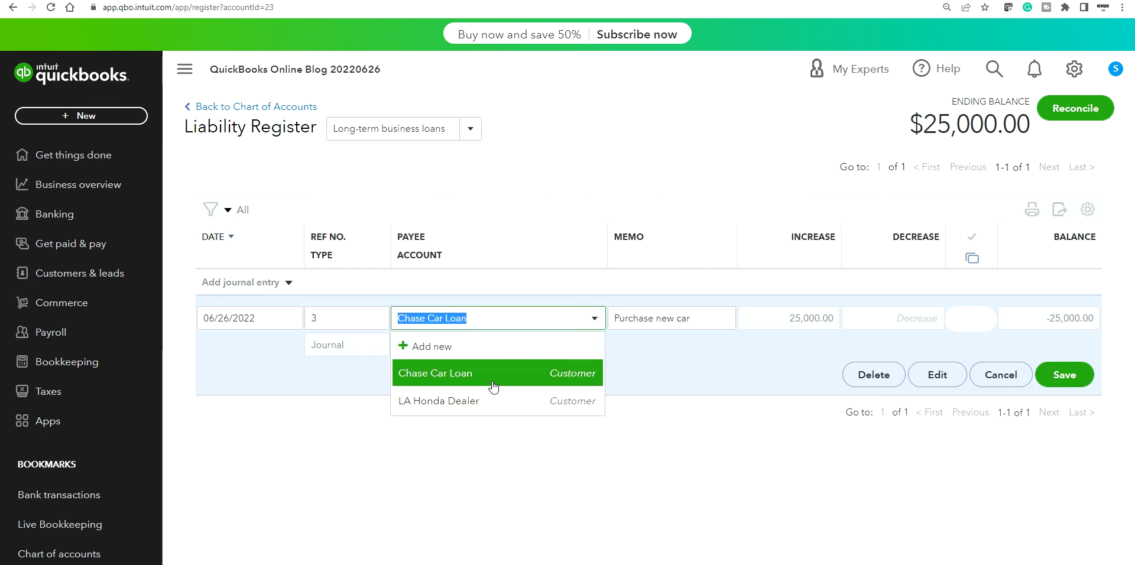
pyautogui.click(556, 169)
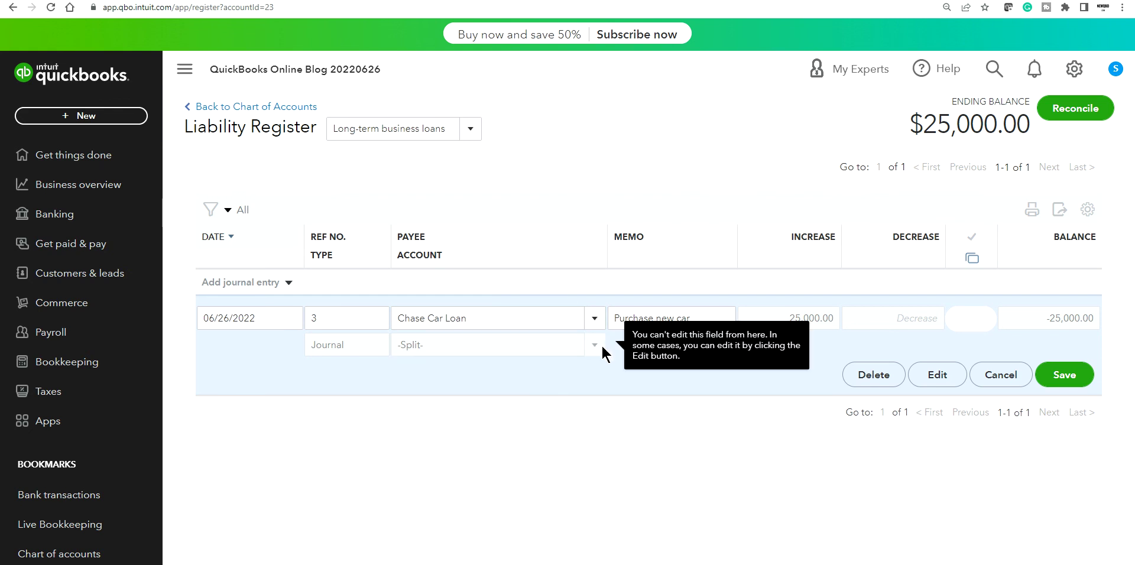
pyautogui.click(916, 382)
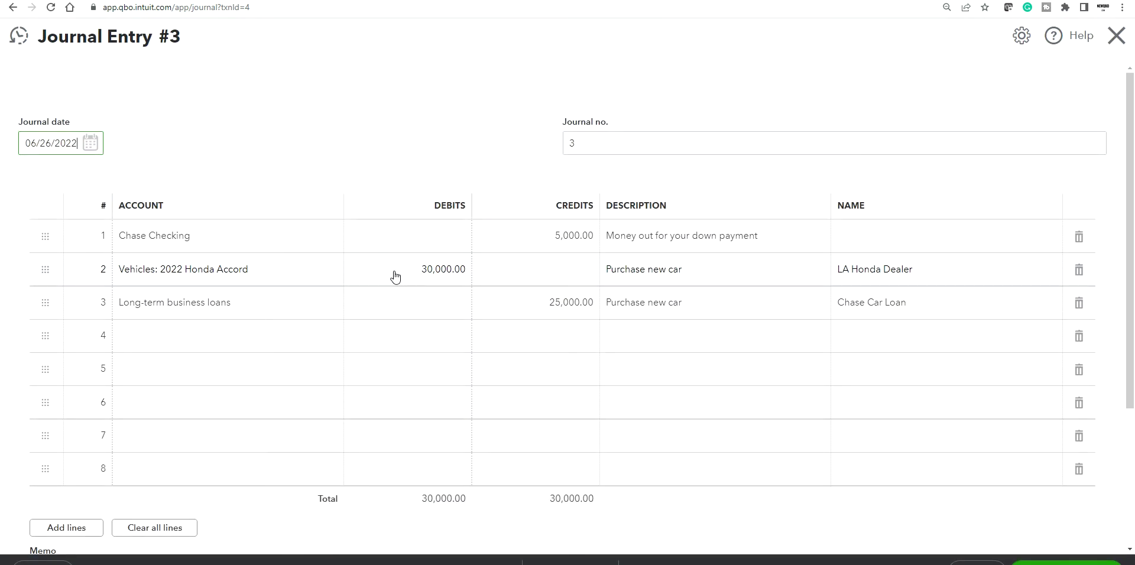
# Reassign journal line 3 to the Chase Car Loan sub-account under Long-term business loans and save the entry
pyautogui.click(422, 310)
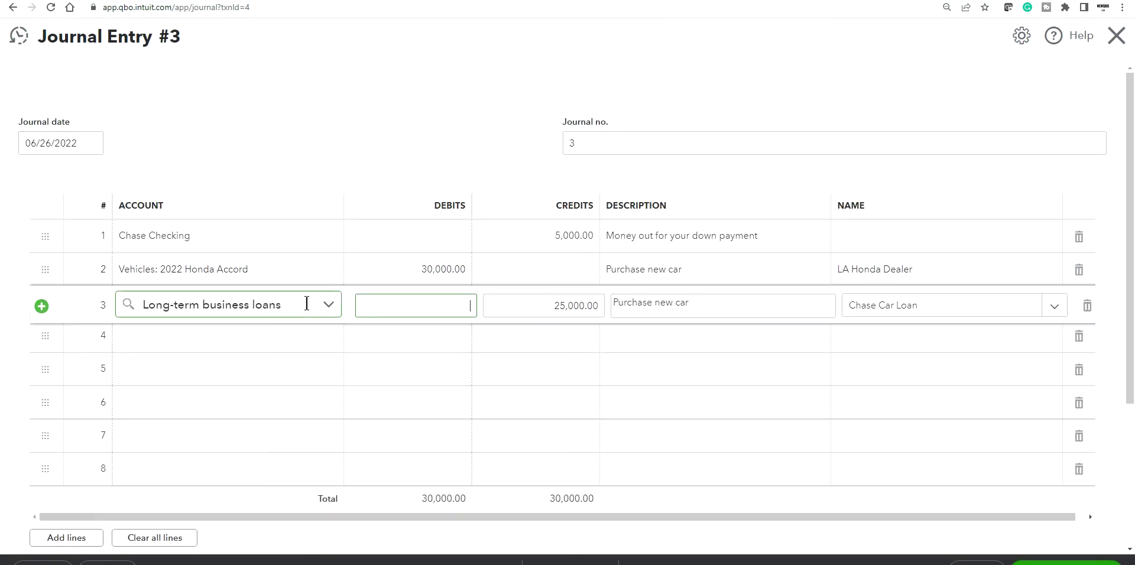
pyautogui.click(330, 309)
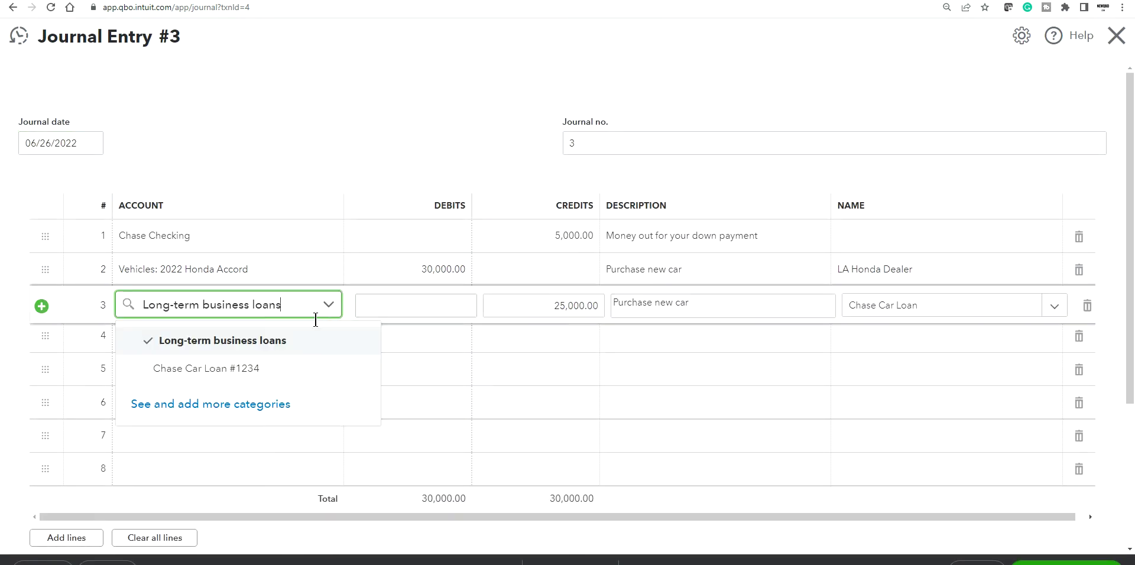
pyautogui.click(243, 377)
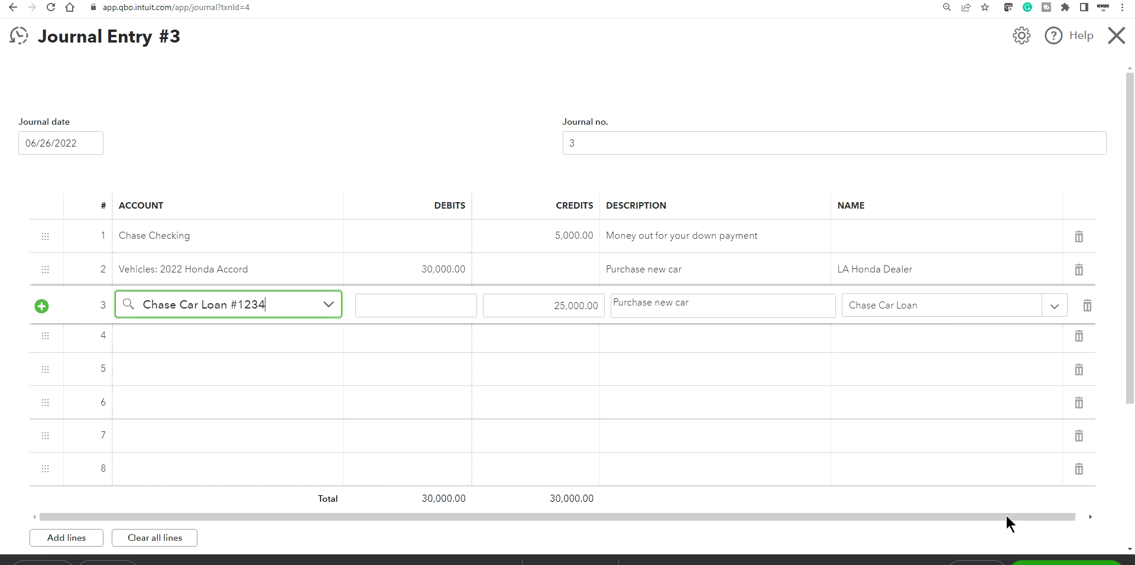
pyautogui.click(1070, 561)
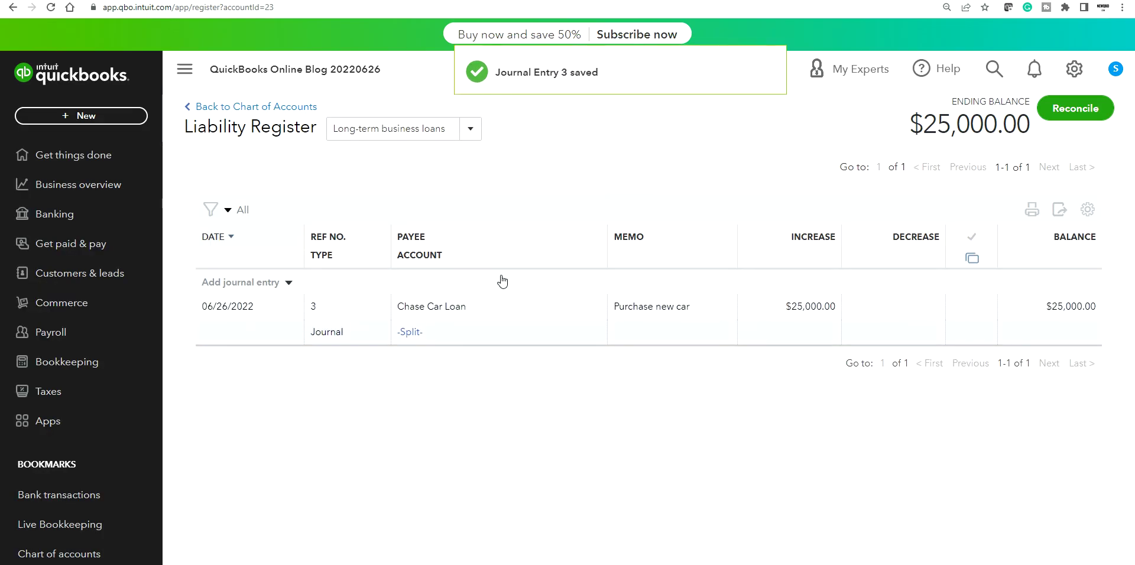
# Return to the chart of accounts and check the balances of the car loan, vehicle and checking accounts
pyautogui.click(214, 108)
pyautogui.scroll(-3, 808, 440)
pyautogui.scroll(2, 328, 384)
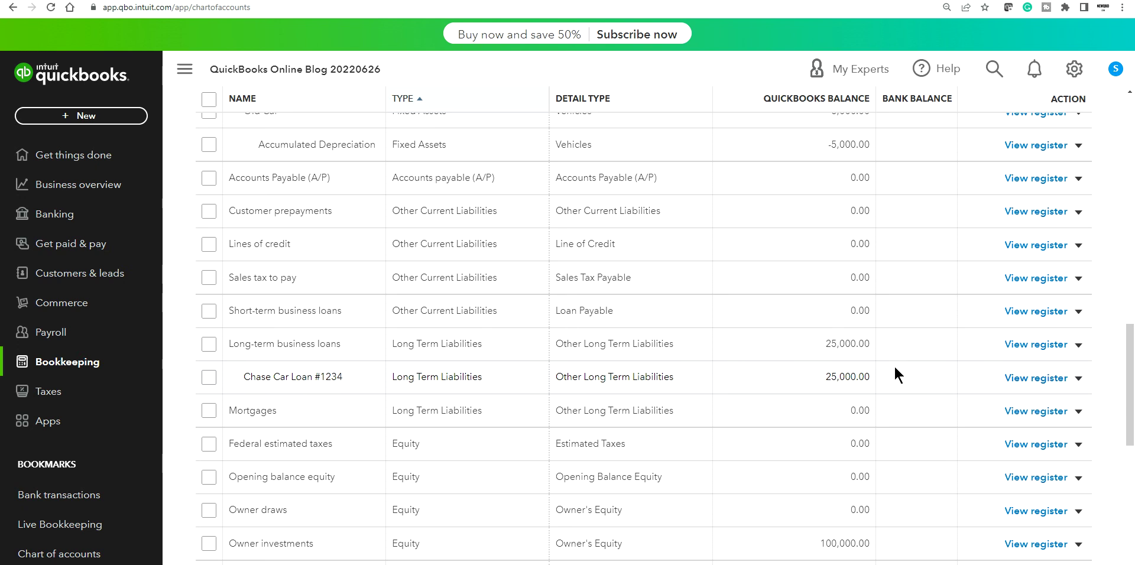
pyautogui.scroll(5, 921, 354)
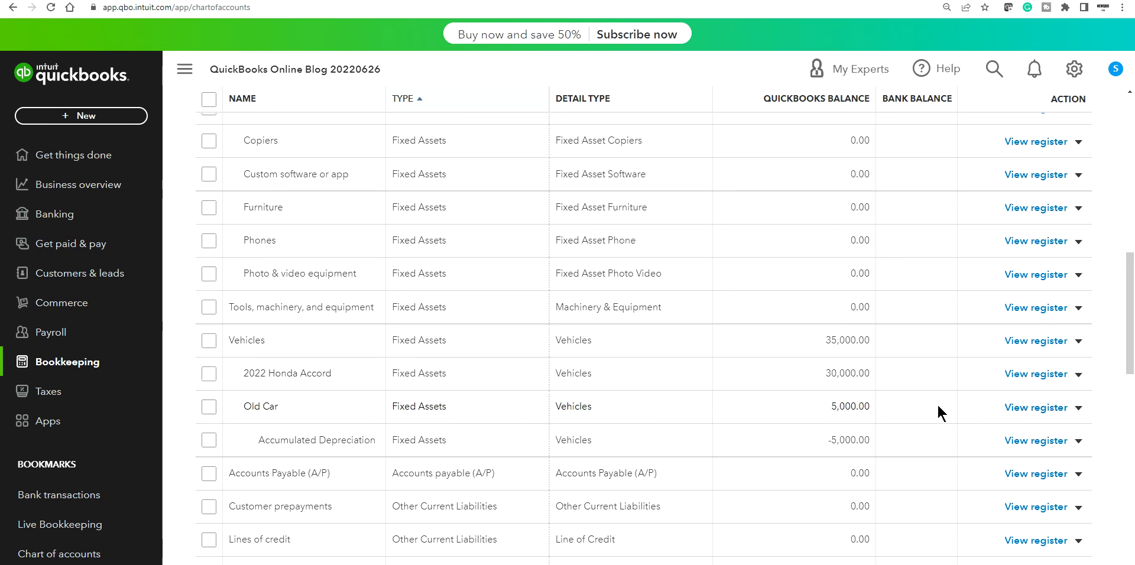
pyautogui.scroll(8, 942, 406)
pyautogui.scroll(3, 946, 414)
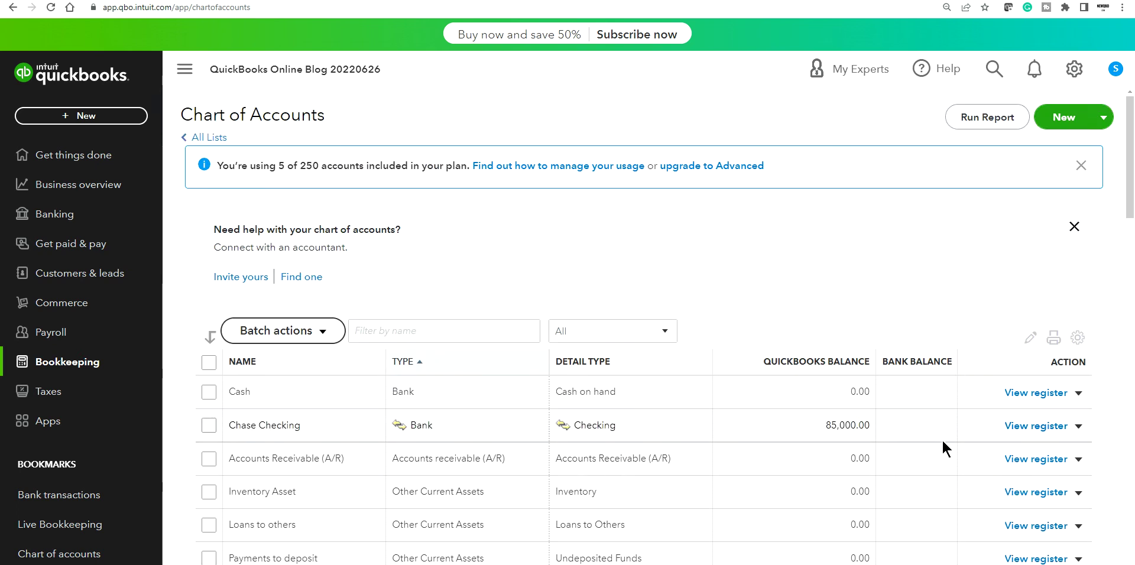
pyautogui.scroll(-1, 827, 401)
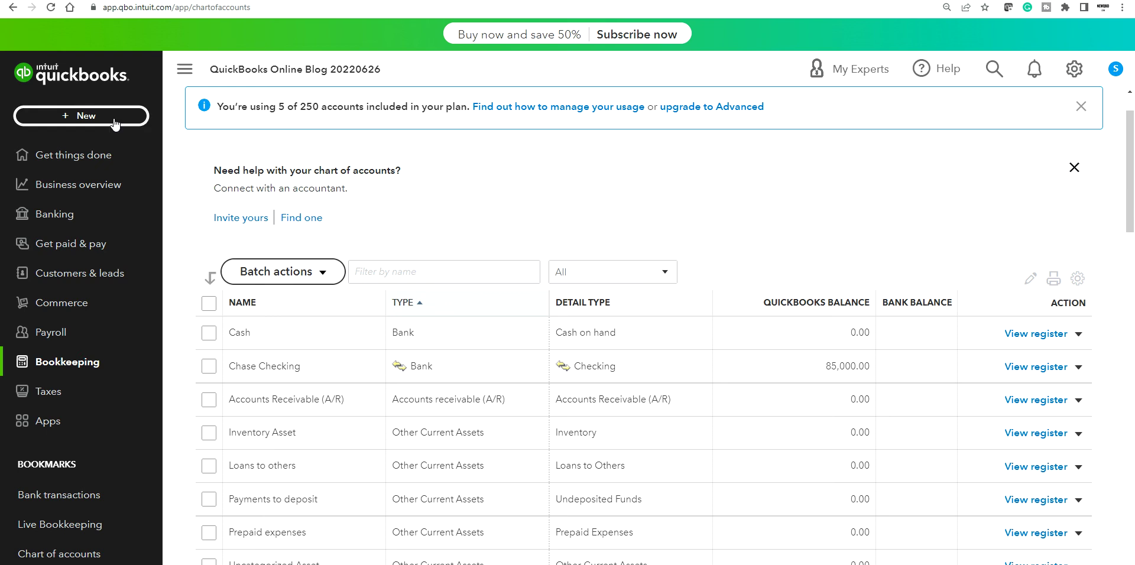
# Switch to the image viewer, show the trade-in title slide, and return to the chart of accounts
pyautogui.hotkey('alt', 'Tab')
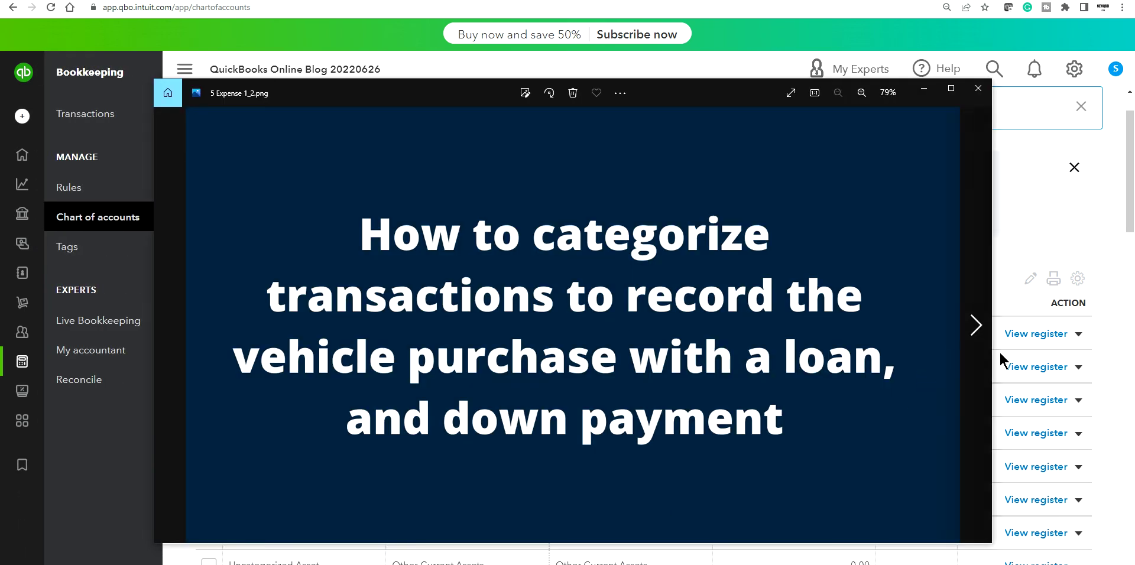
pyautogui.click(976, 331)
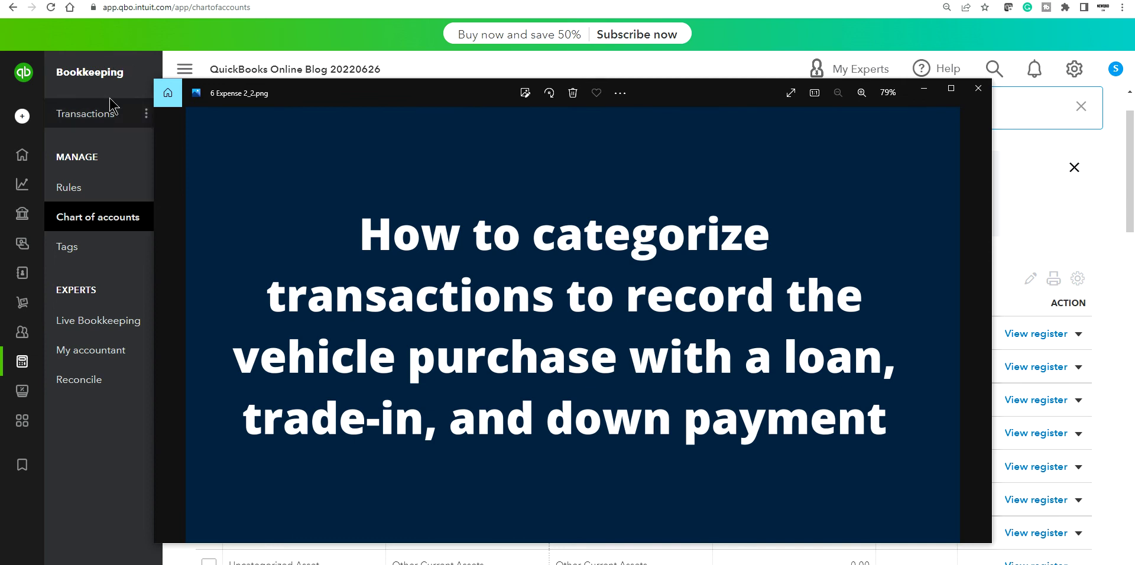
pyautogui.click(139, 88)
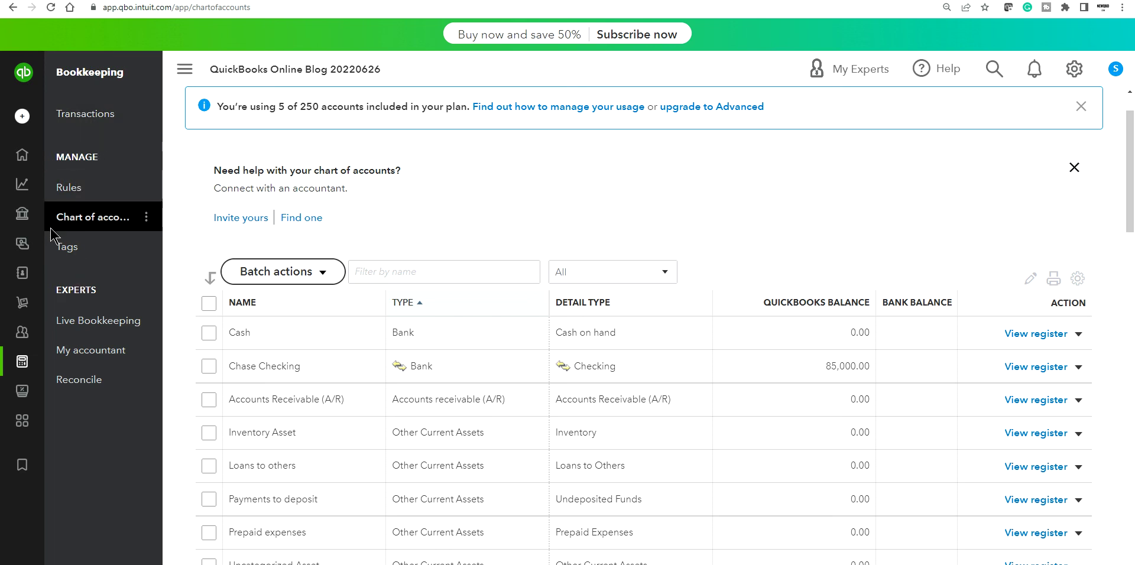
# Start a new journal entry and open the recently saved Journal Entry #3 from its recent entries
pyautogui.moveTo(21, 172)
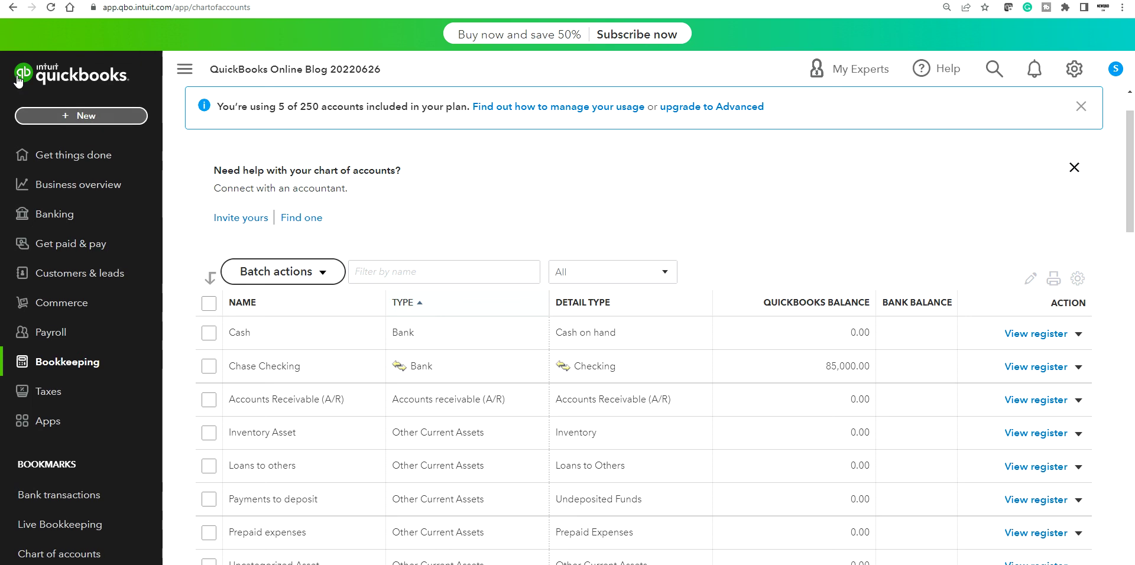
pyautogui.click(81, 115)
pyautogui.click(564, 253)
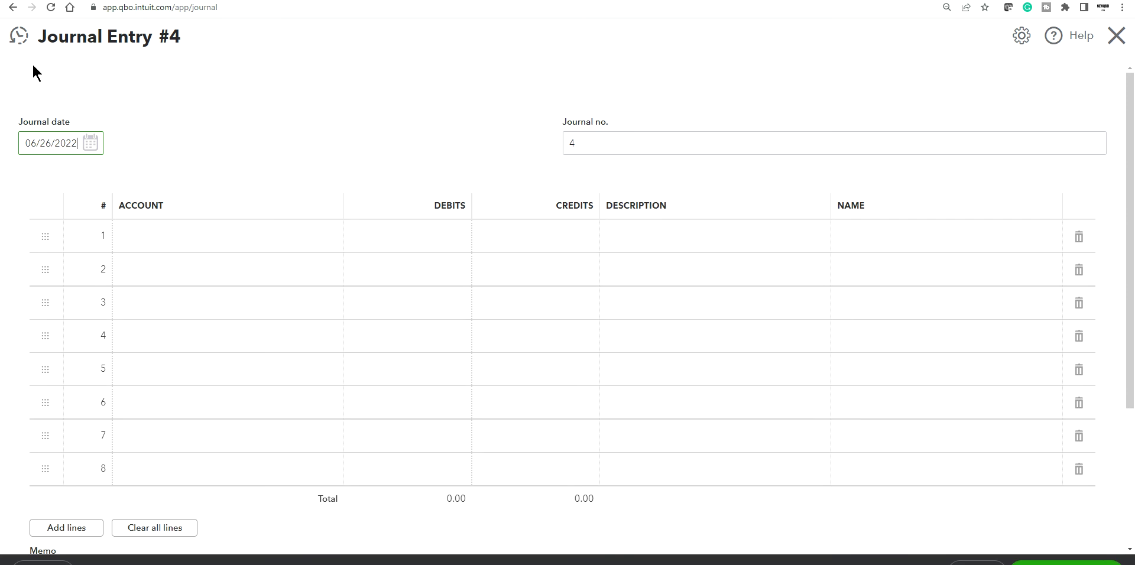
pyautogui.click(20, 36)
pyautogui.click(65, 126)
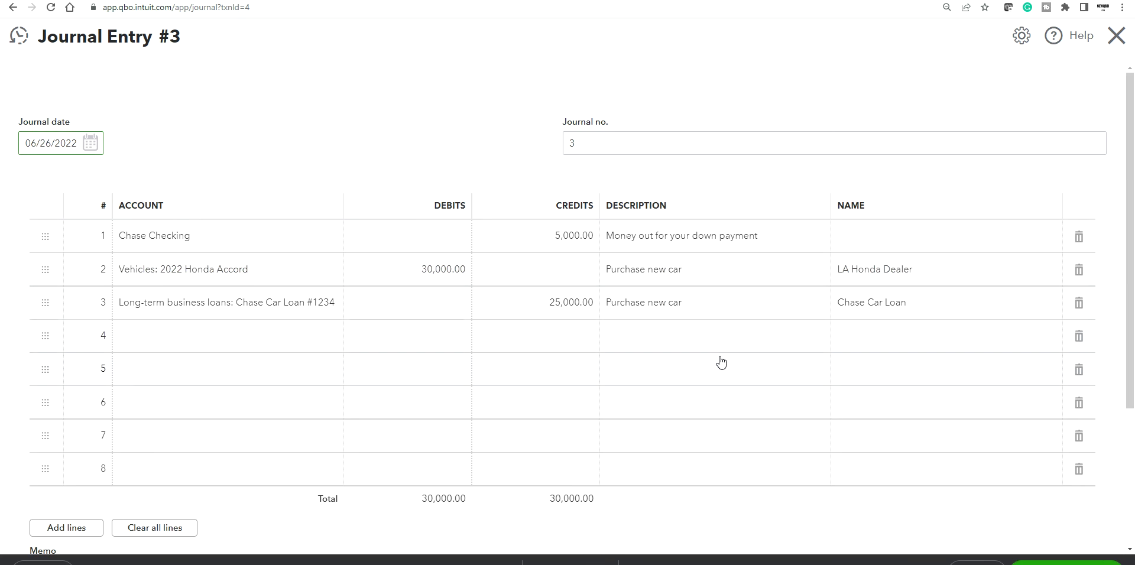
# Set the credit of the Chase Car Loan line in Journal Entry #3 to 20,000
pyautogui.click(567, 305)
pyautogui.write('2')
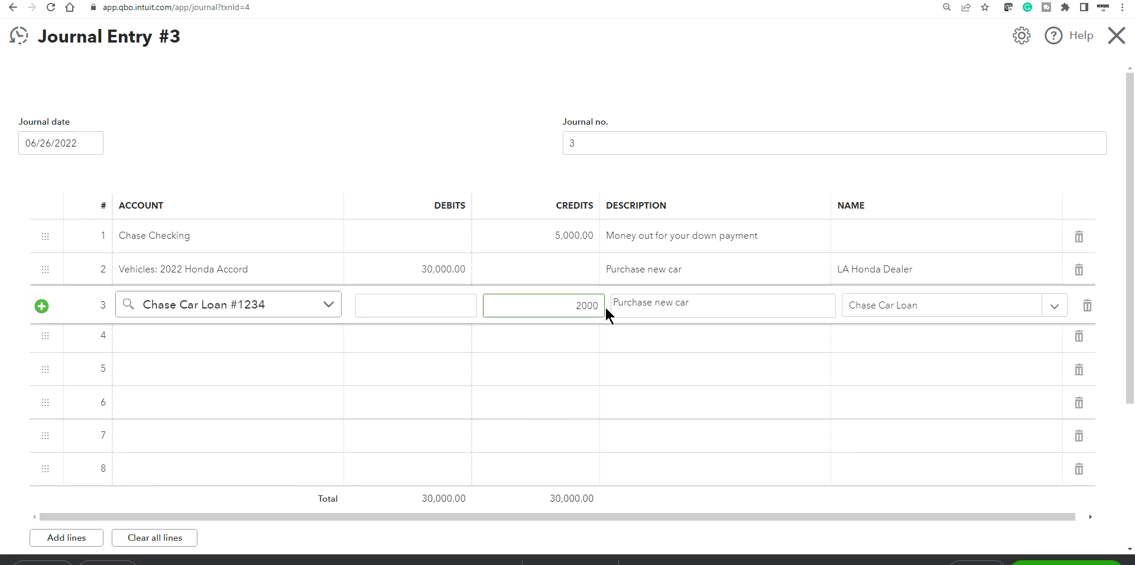
pyautogui.write('0,000')
pyautogui.click(750, 91)
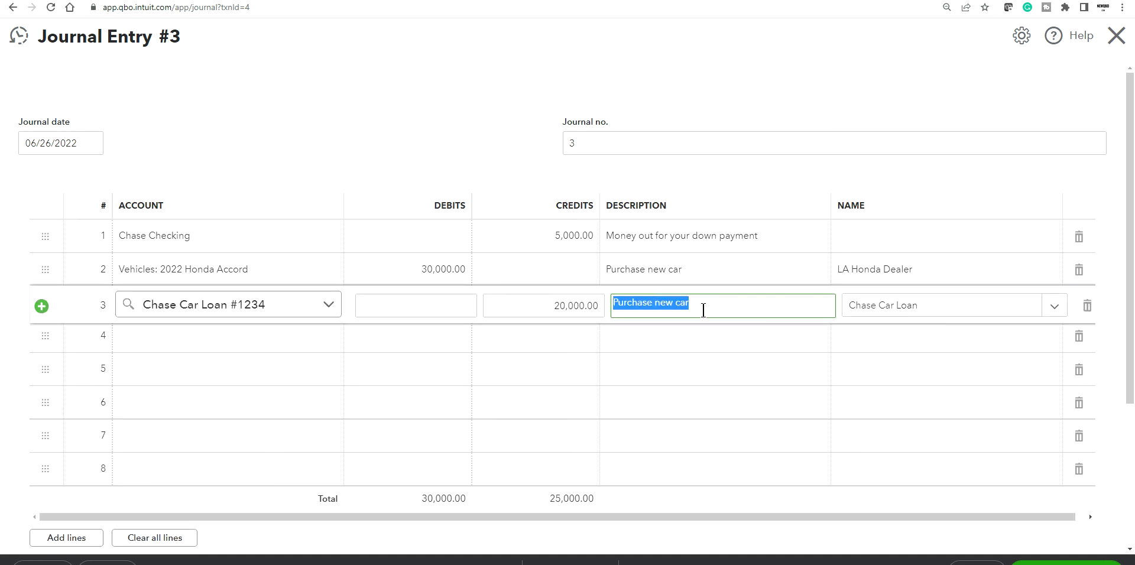
# Change the description of the Chase Car Loan line to "New loan"
pyautogui.write('New')
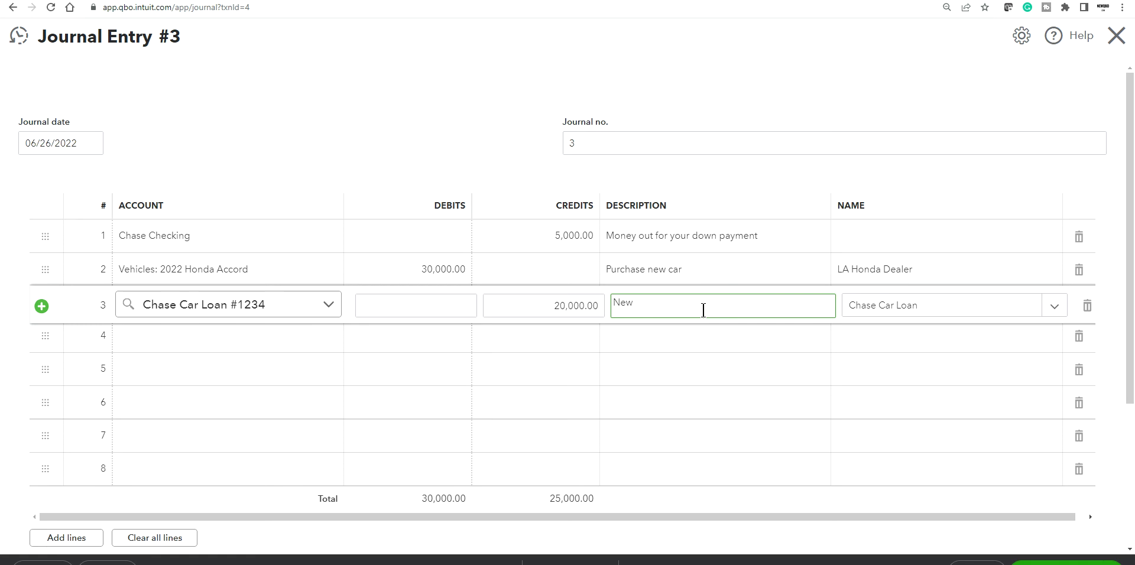
pyautogui.write(' loan')
pyautogui.click(732, 39)
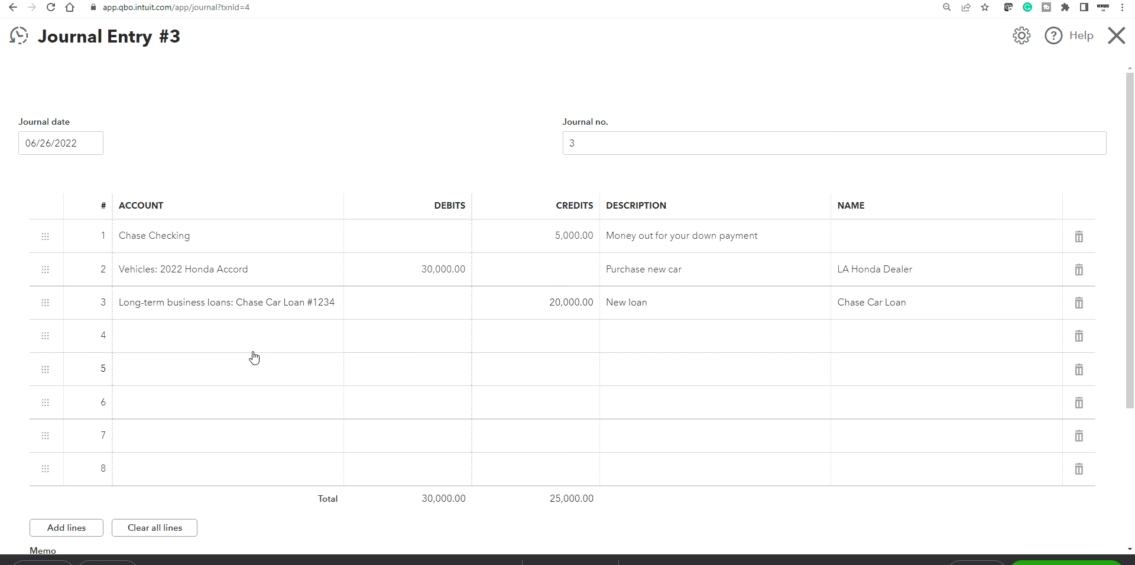
# Search the accounts available for line 4 for "old car" and look through the suggestions
pyautogui.click(200, 346)
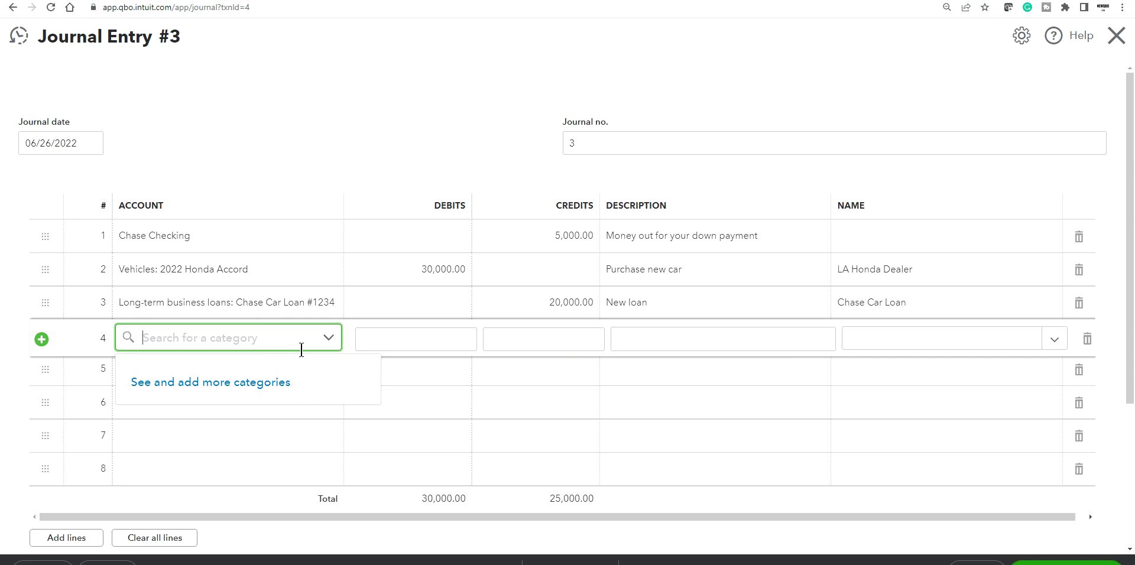
pyautogui.write('old')
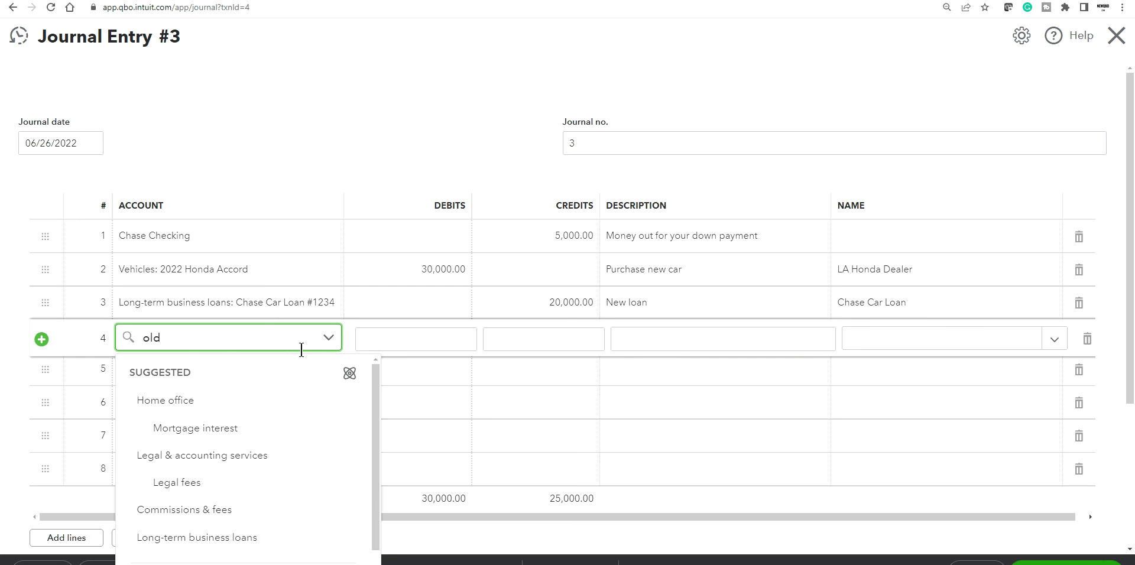
pyautogui.write(' car')
pyautogui.scroll(-1, 296, 467)
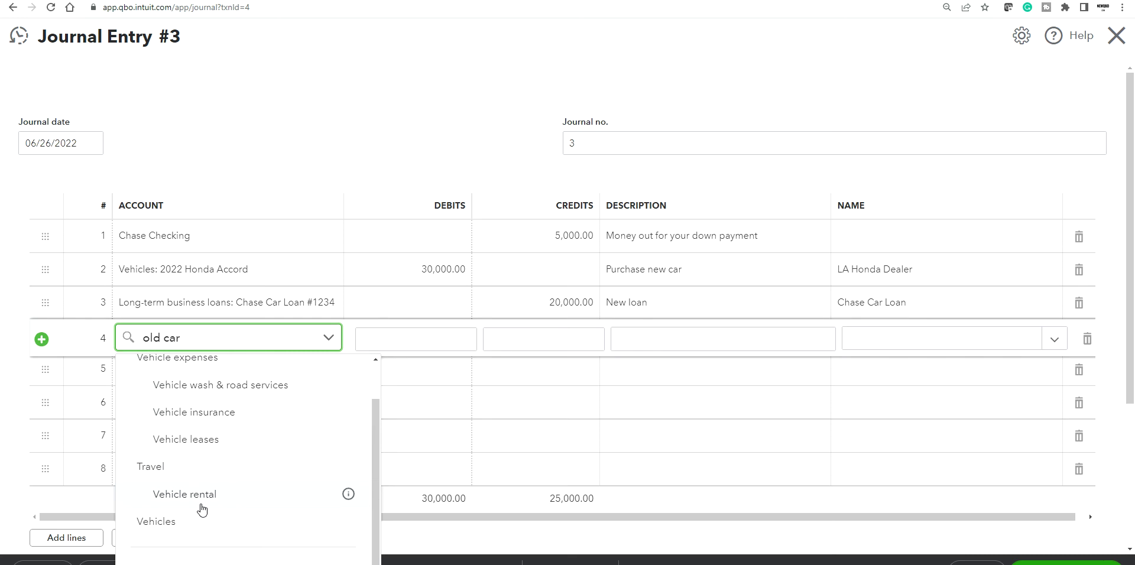
pyautogui.scroll(1, 236, 509)
pyautogui.press('BackSpace')
pyautogui.press('BackSpace')
pyautogui.press('BackSpace')
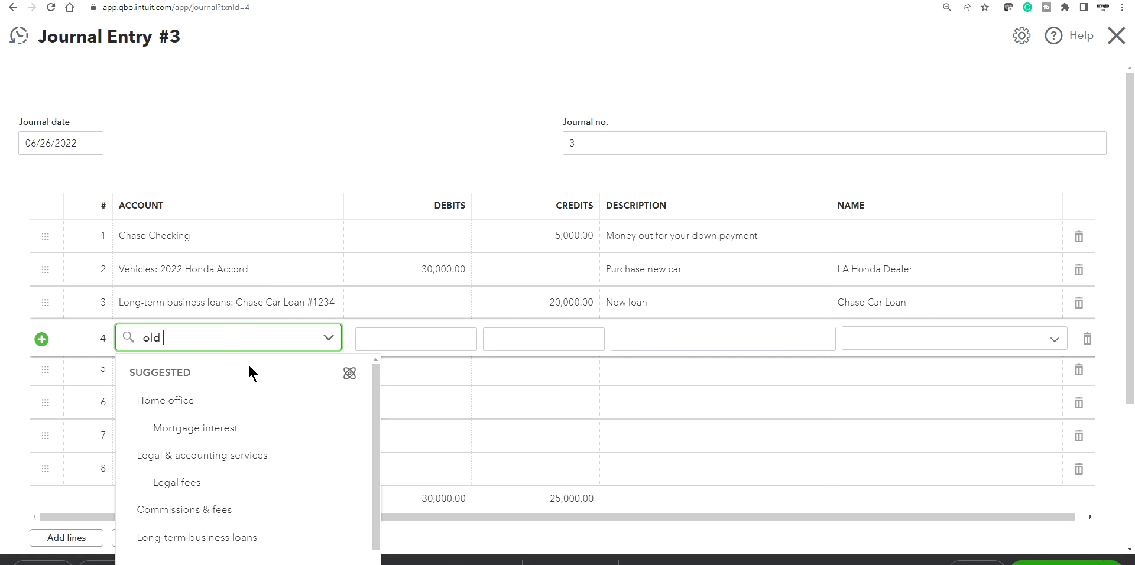
pyautogui.scroll(-2, 248, 378)
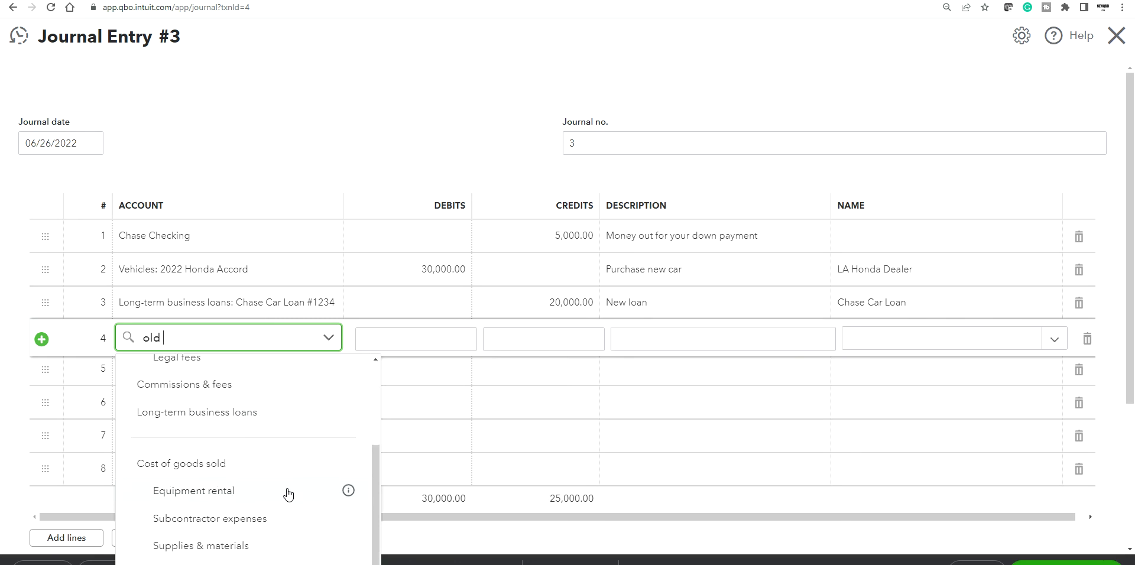
pyautogui.scroll(2, 287, 494)
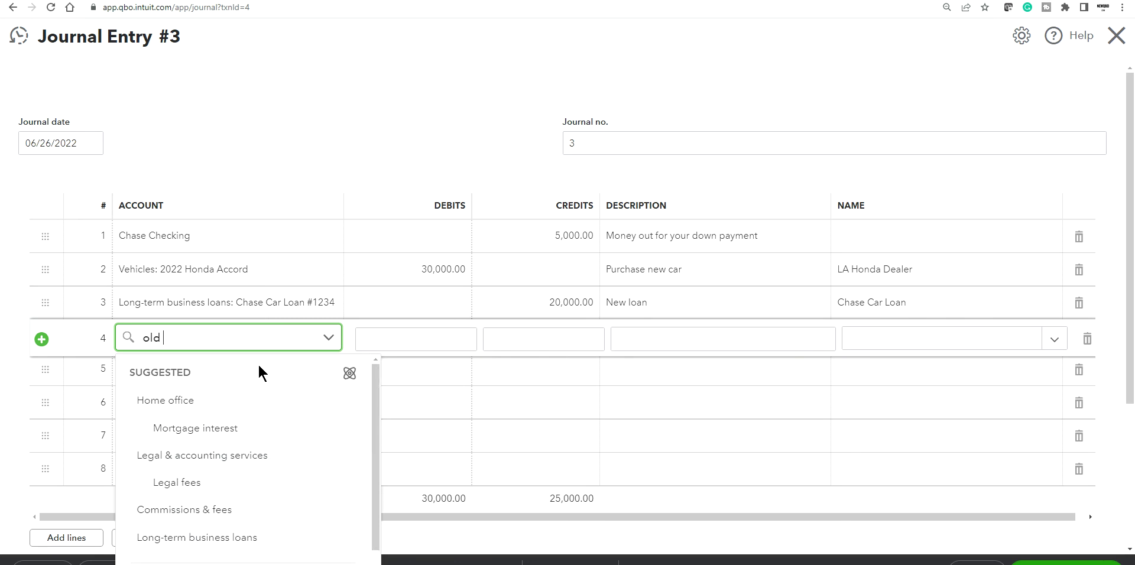
# Search the accounts for "car" instead and assign Vehicles to line 4 with a 5,000 credit
pyautogui.press('BackSpace')
pyautogui.press('BackSpace')
pyautogui.press('BackSpace')
pyautogui.press('BackSpace')
pyautogui.write('car')
pyautogui.scroll(-5, 251, 531)
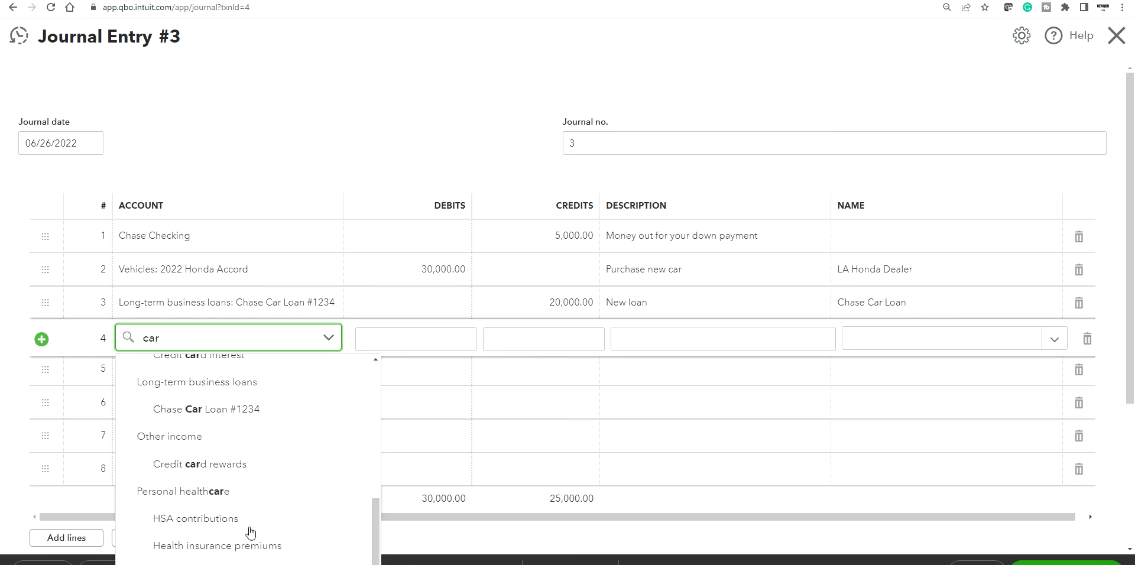
pyautogui.scroll(1, 239, 467)
pyautogui.scroll(3, 238, 465)
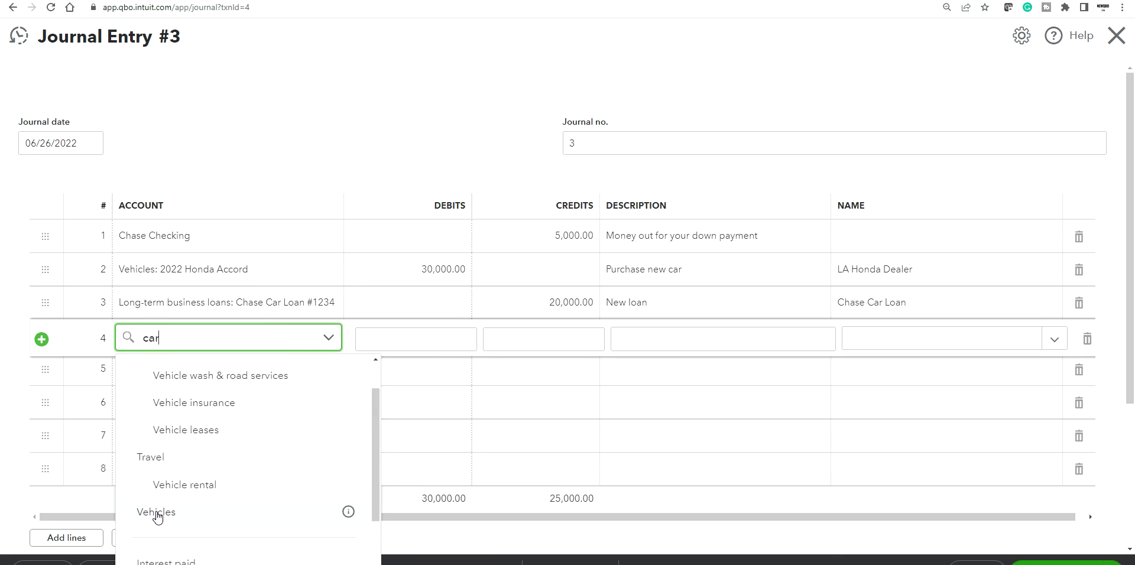
pyautogui.scroll(1, 158, 509)
pyautogui.scroll(-3, 153, 438)
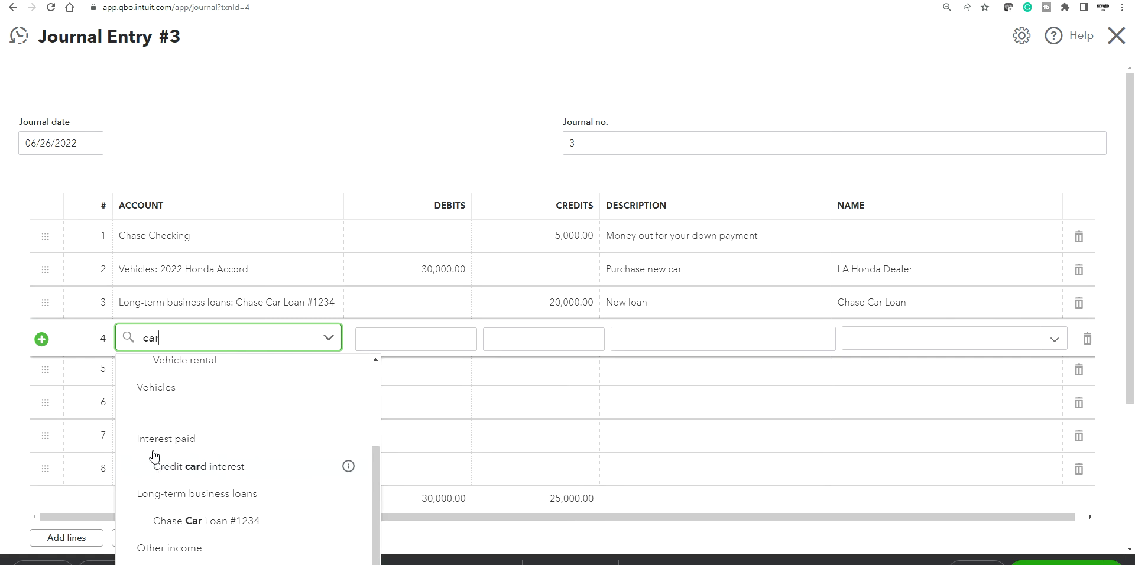
pyautogui.click(152, 387)
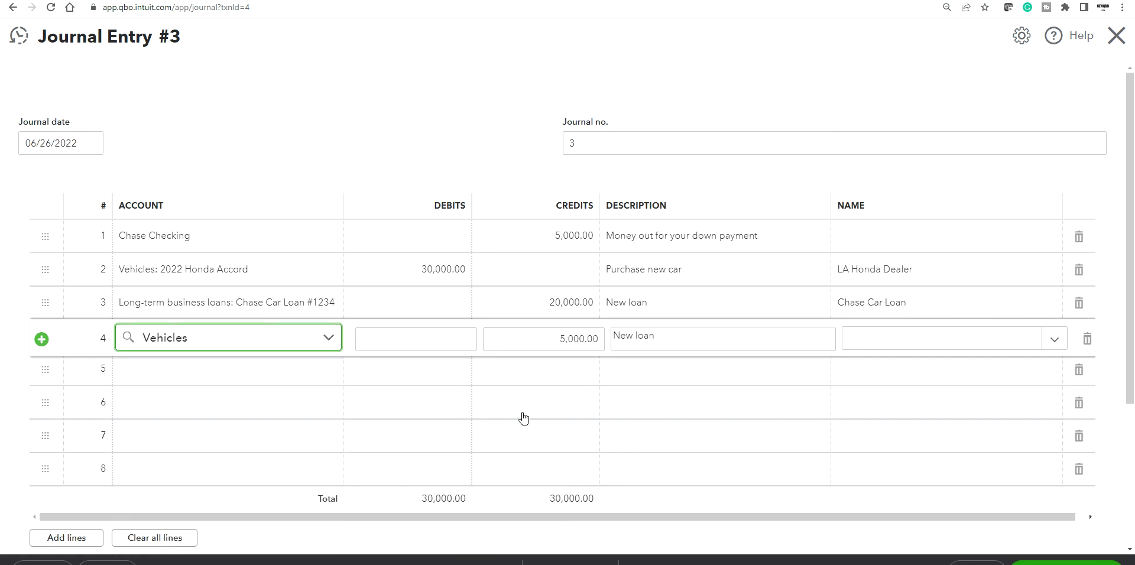
# Describe the trade-in Vehicles line as "Trade in old car", and save and close Journal Entry #3
pyautogui.click(665, 335)
pyautogui.press('BackSpace')
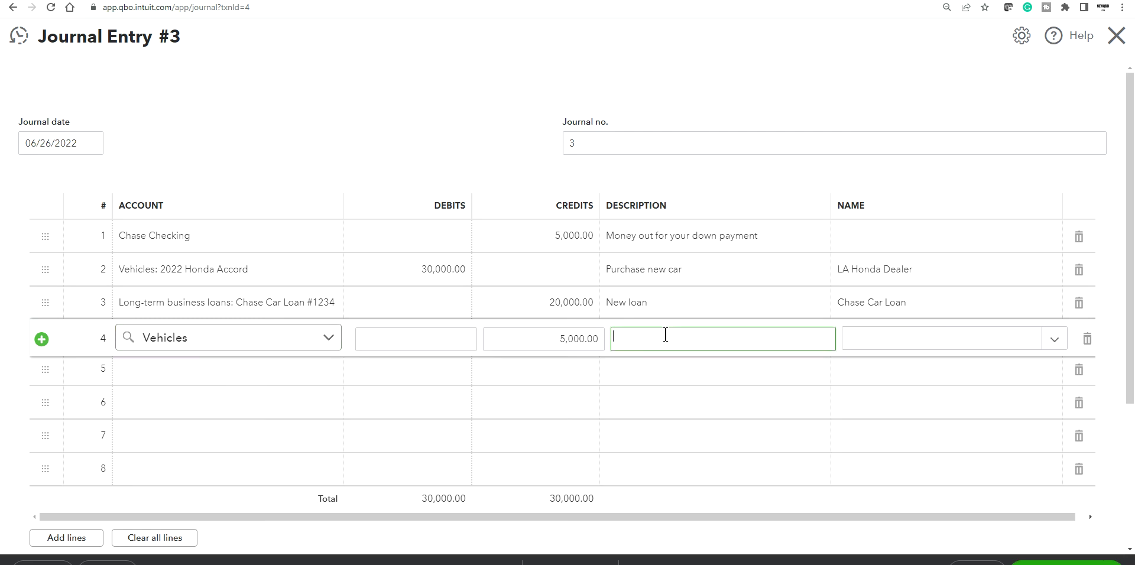
pyautogui.write('Trade in car')
pyautogui.click(517, 66)
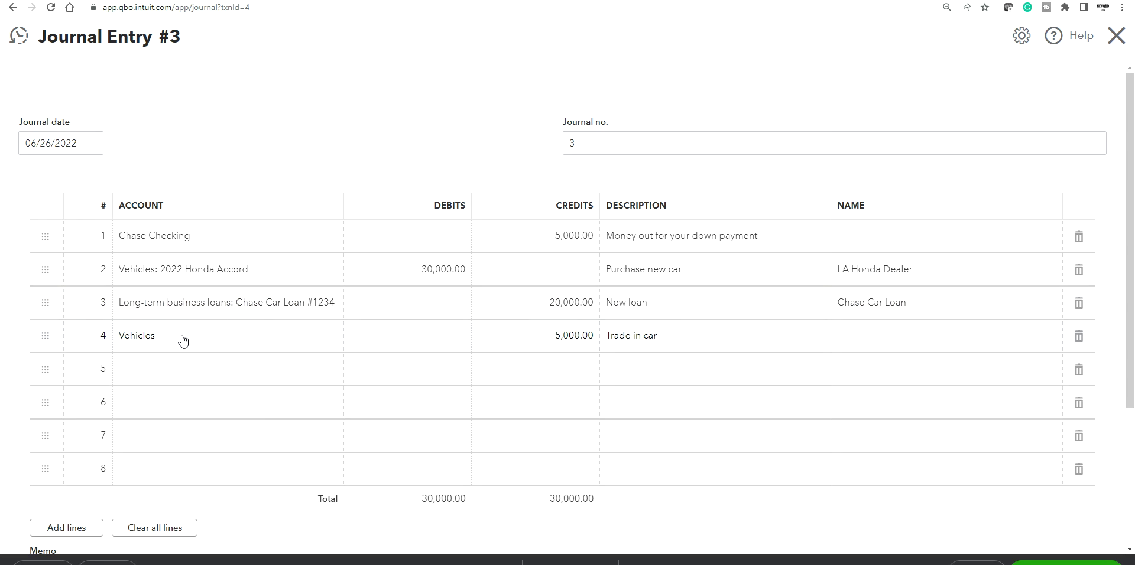
pyautogui.click(662, 338)
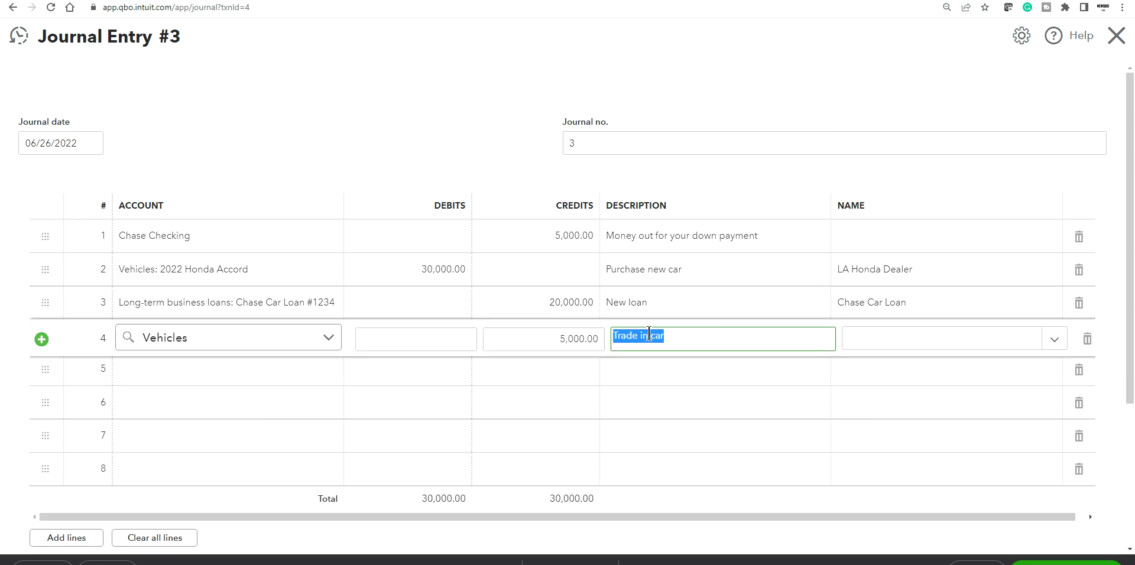
pyautogui.click(651, 336)
pyautogui.write('old')
pyautogui.click(698, 76)
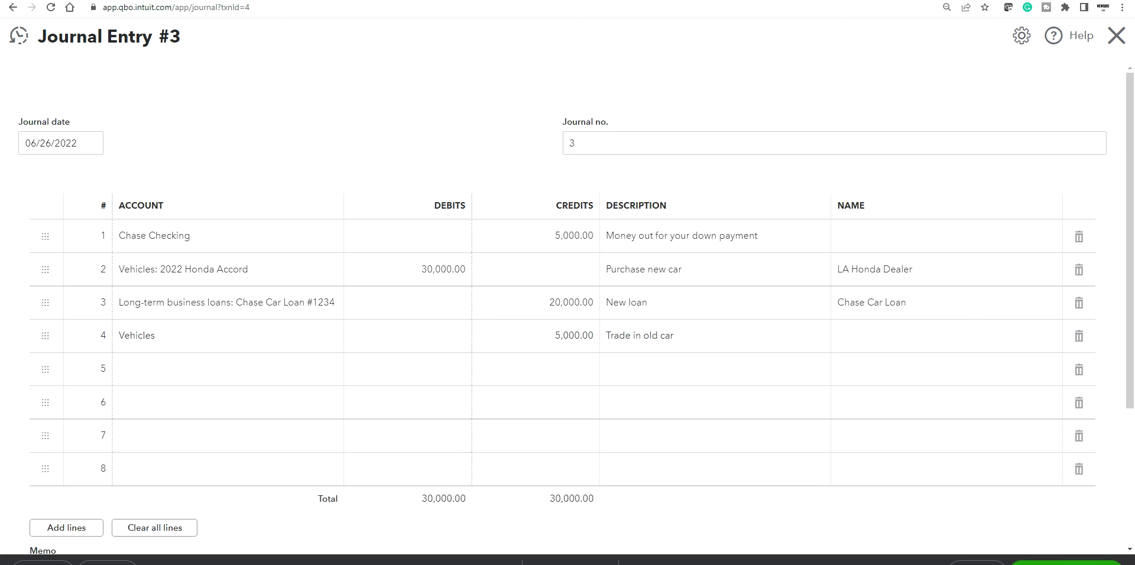
pyautogui.click(1064, 563)
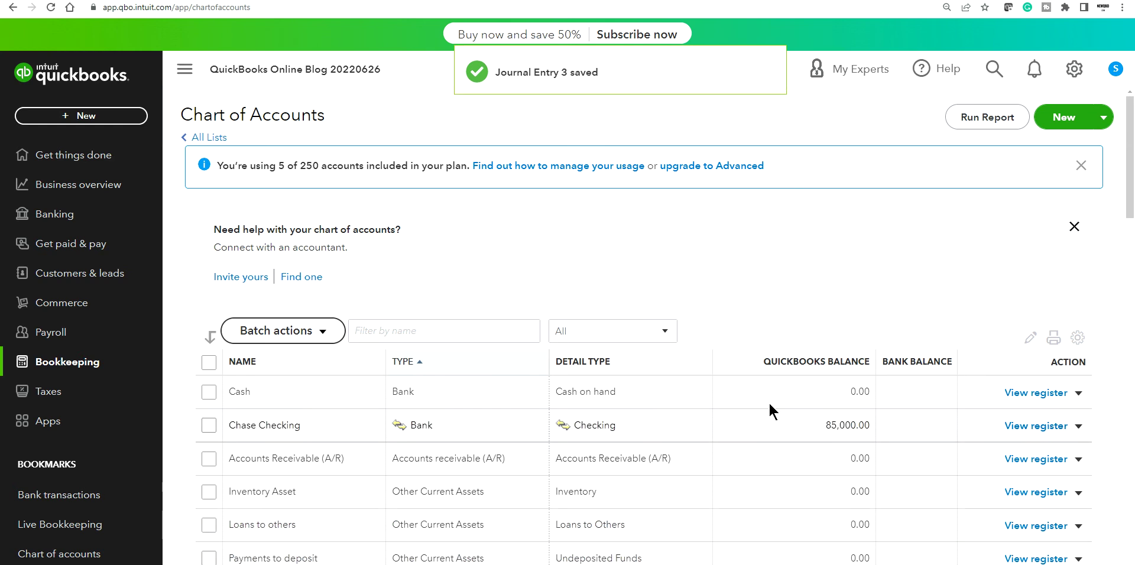
# Switch to the image viewer and show the title slide on matching the down payment in the Banking tab
pyautogui.scroll(-3, 782, 487)
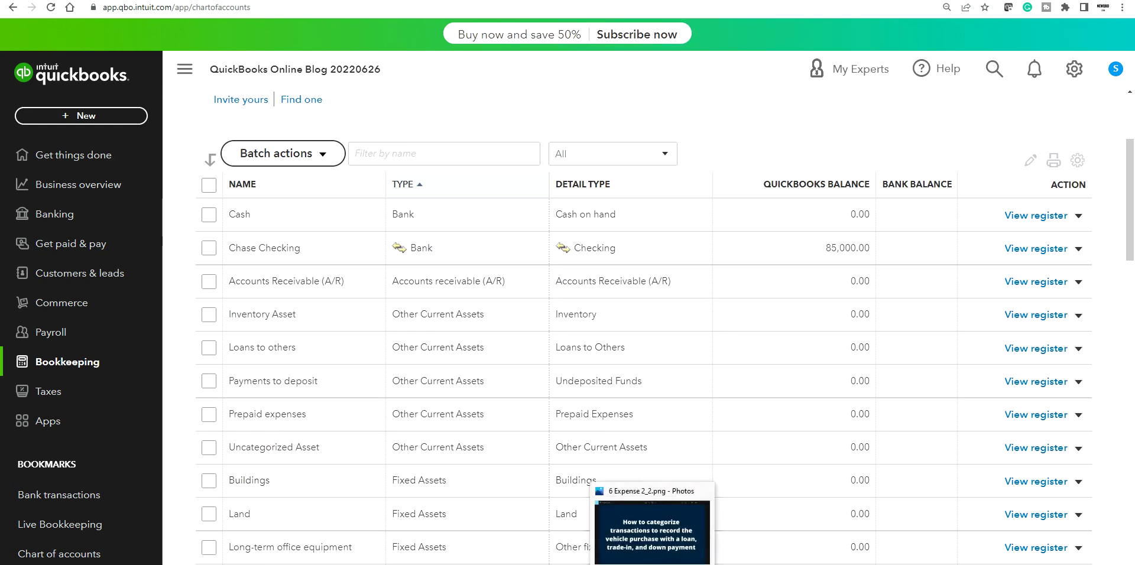
pyautogui.click(694, 491)
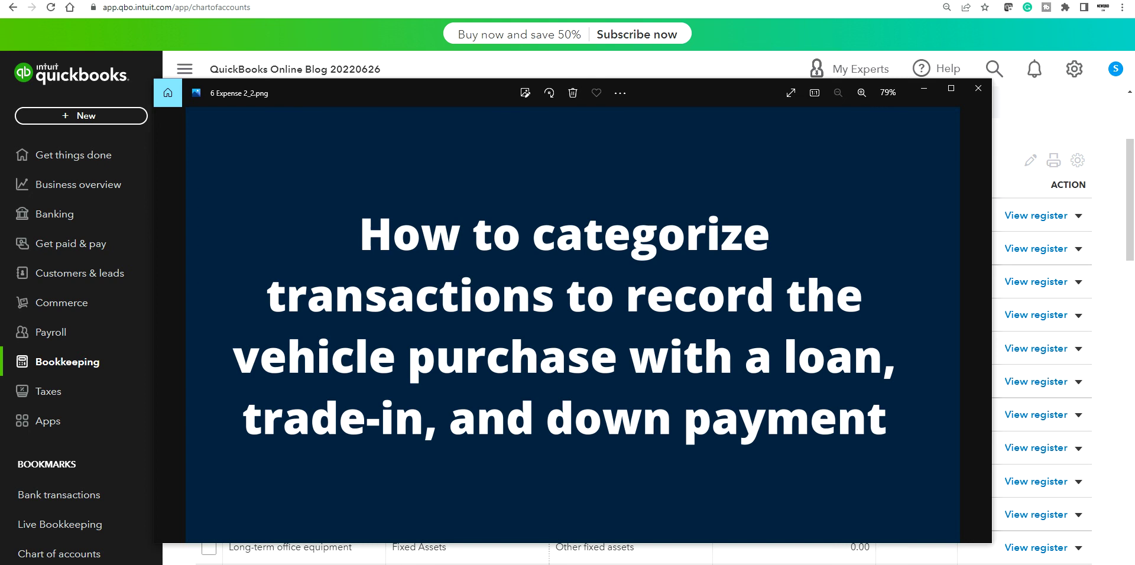
pyautogui.click(975, 325)
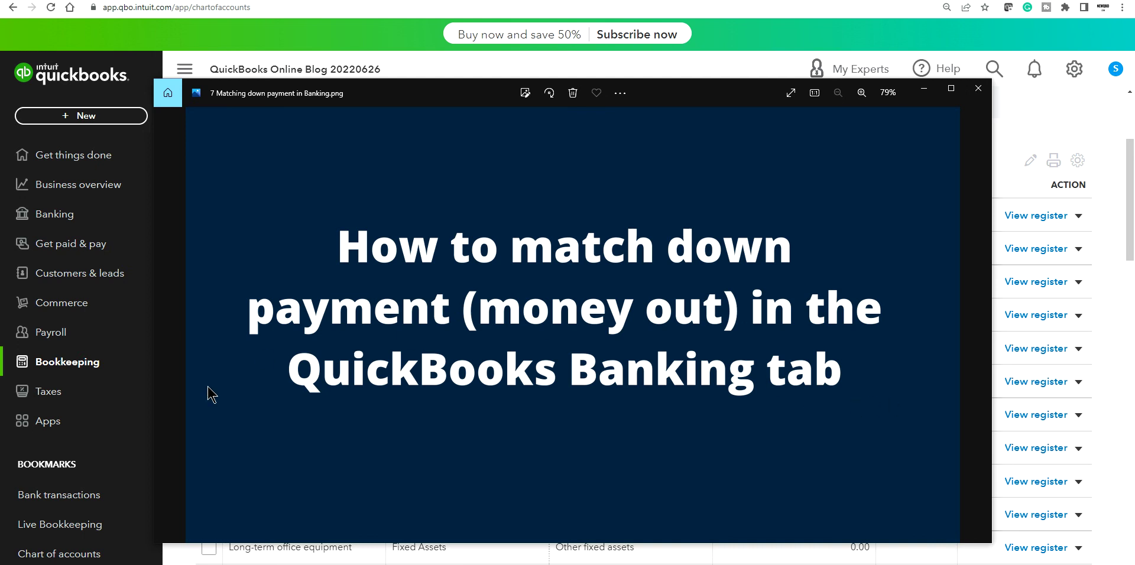
# In the bank transactions, confirm the match of the Auto down payment with its journal entry and dismiss the pop-up
pyautogui.click(83, 500)
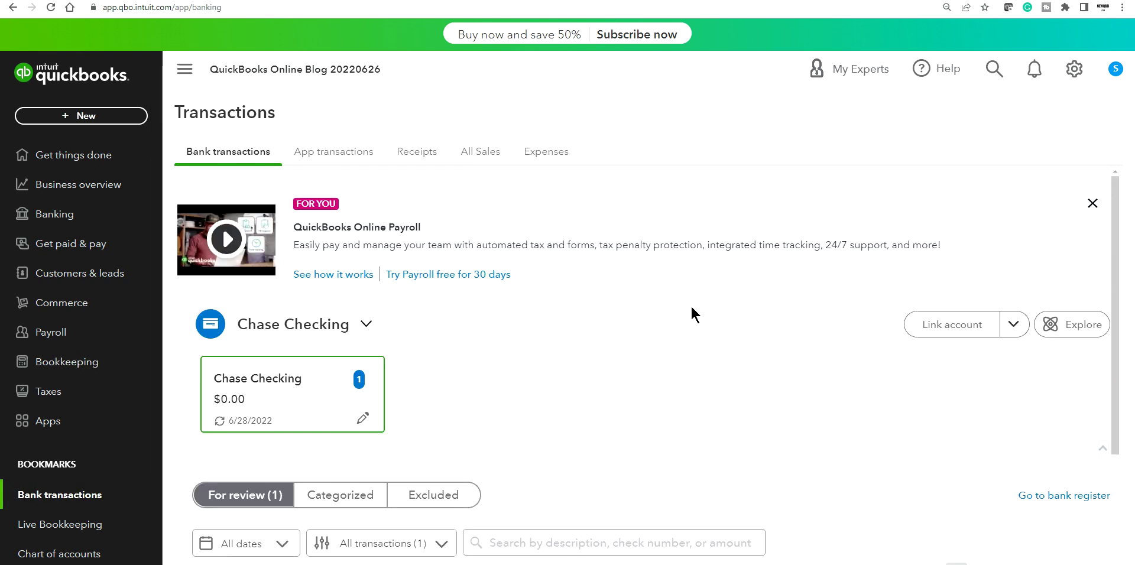
pyautogui.scroll(-3, 690, 304)
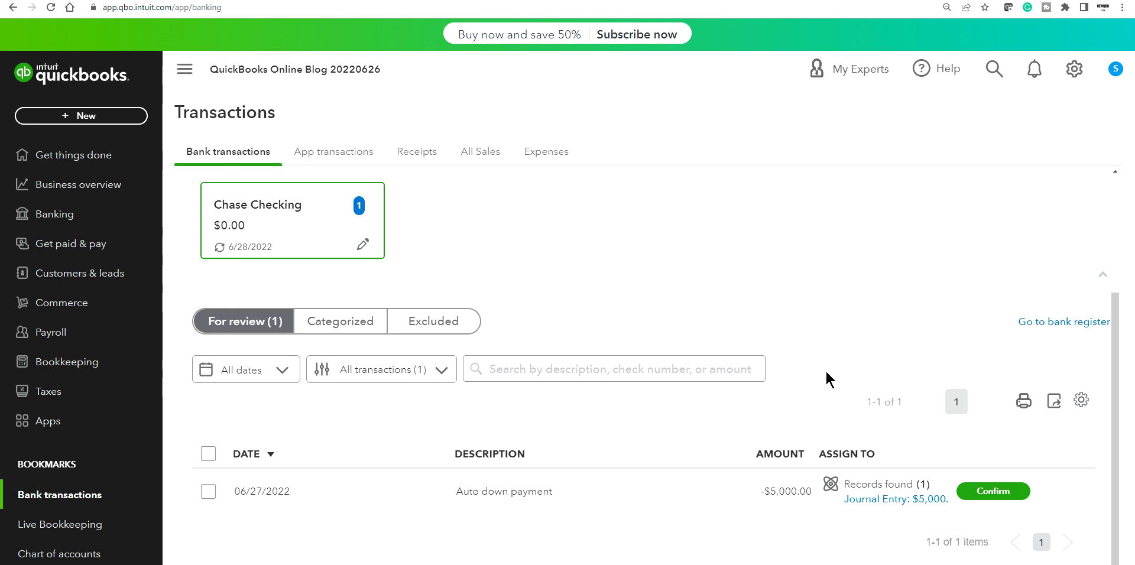
pyautogui.click(979, 491)
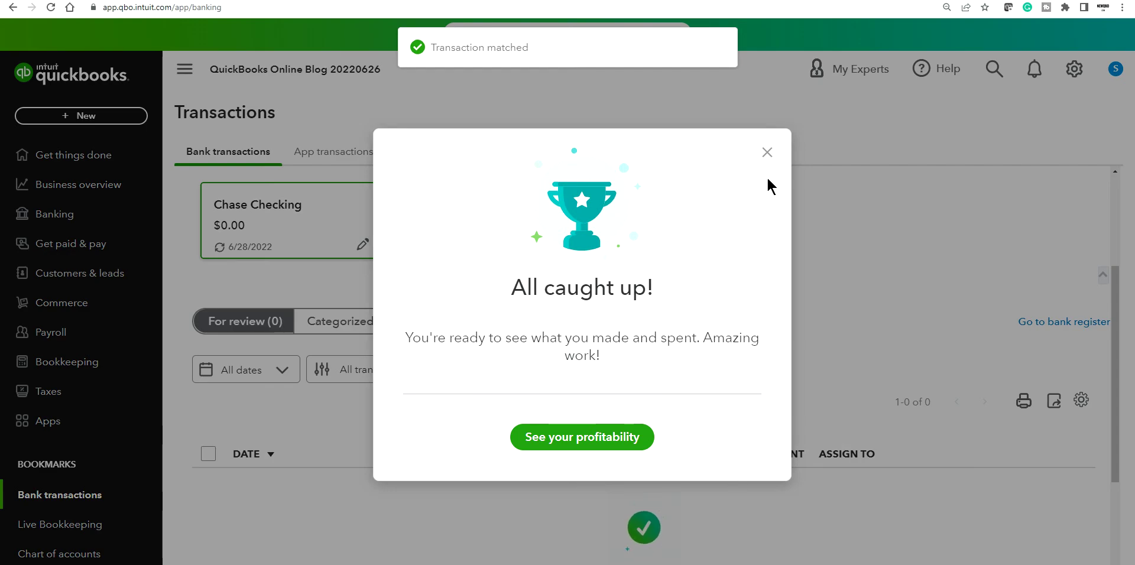
pyautogui.click(768, 152)
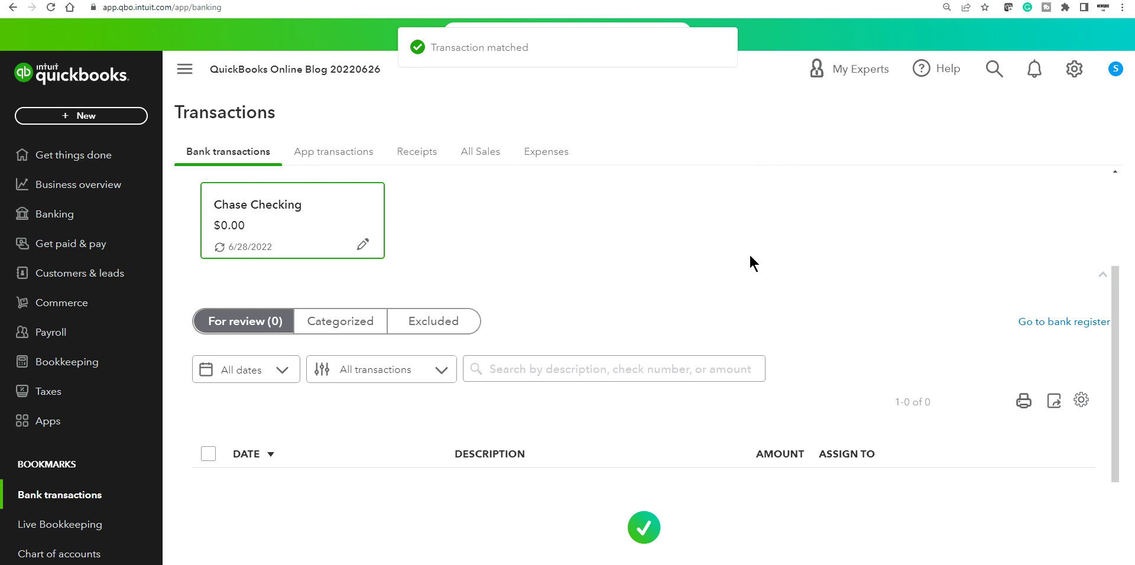
# Switch to the image viewer and show the slide on recording depreciation expense
pyautogui.hotkey('alt', 'Tab')
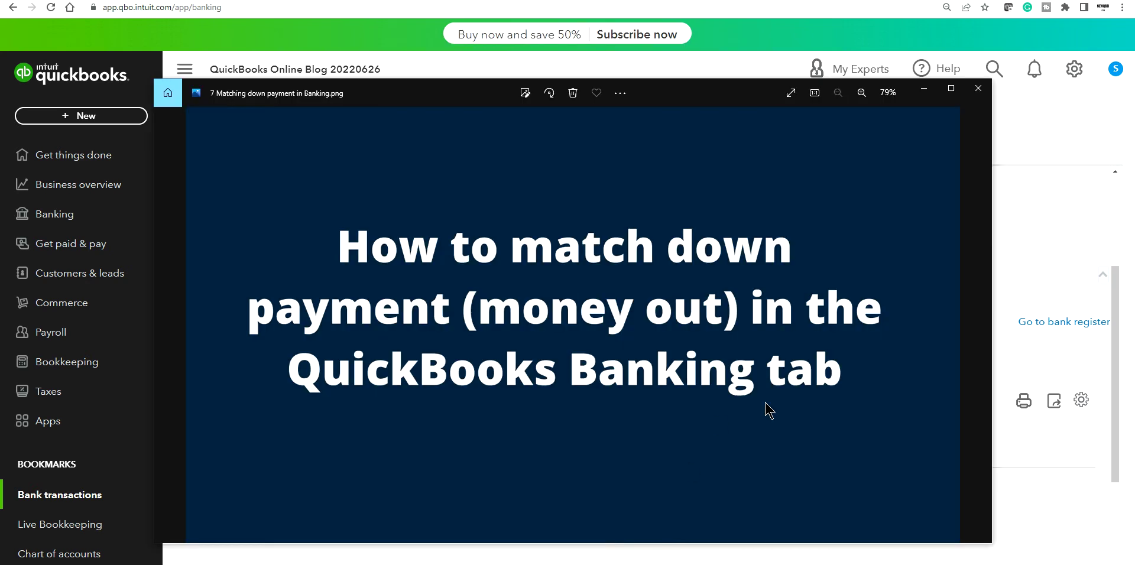
pyautogui.click(974, 328)
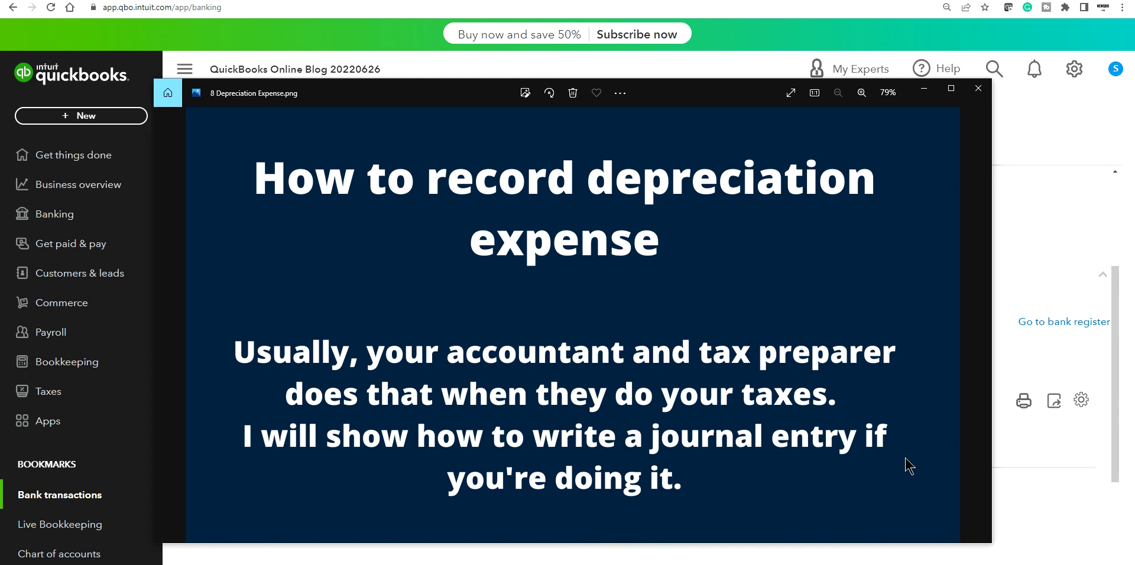
# Start a new journal entry and debit 1,000 to the Depreciation account on line 1
pyautogui.click(95, 116)
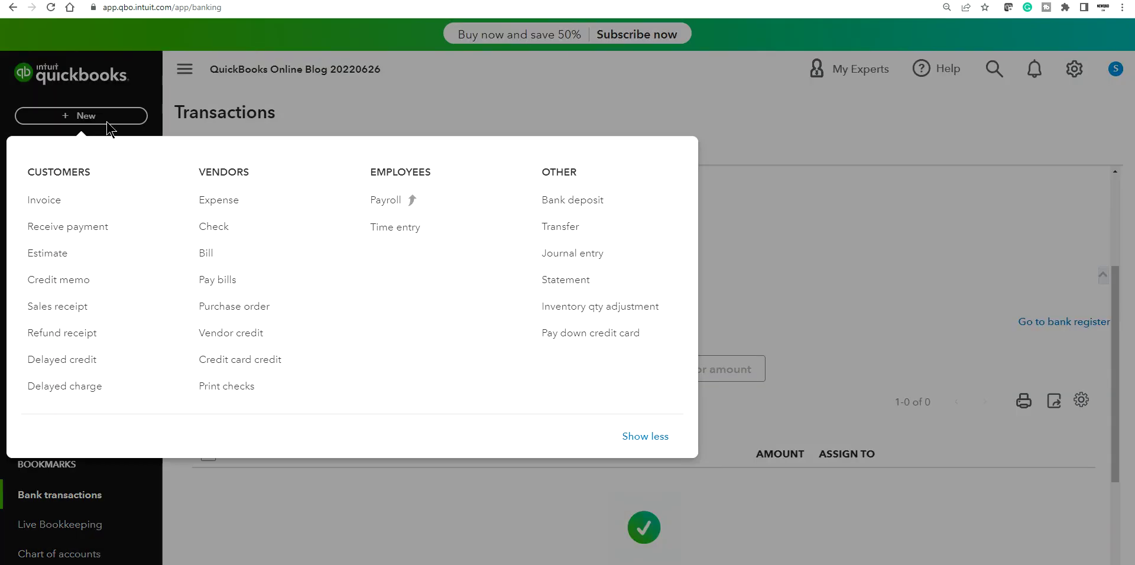
pyautogui.click(596, 254)
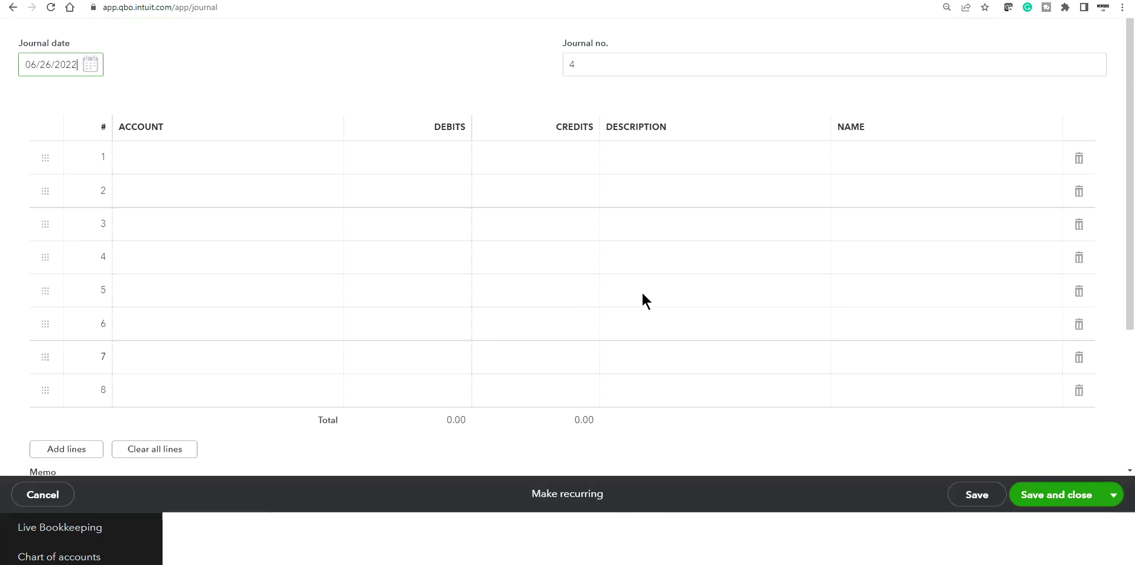
pyautogui.click(177, 237)
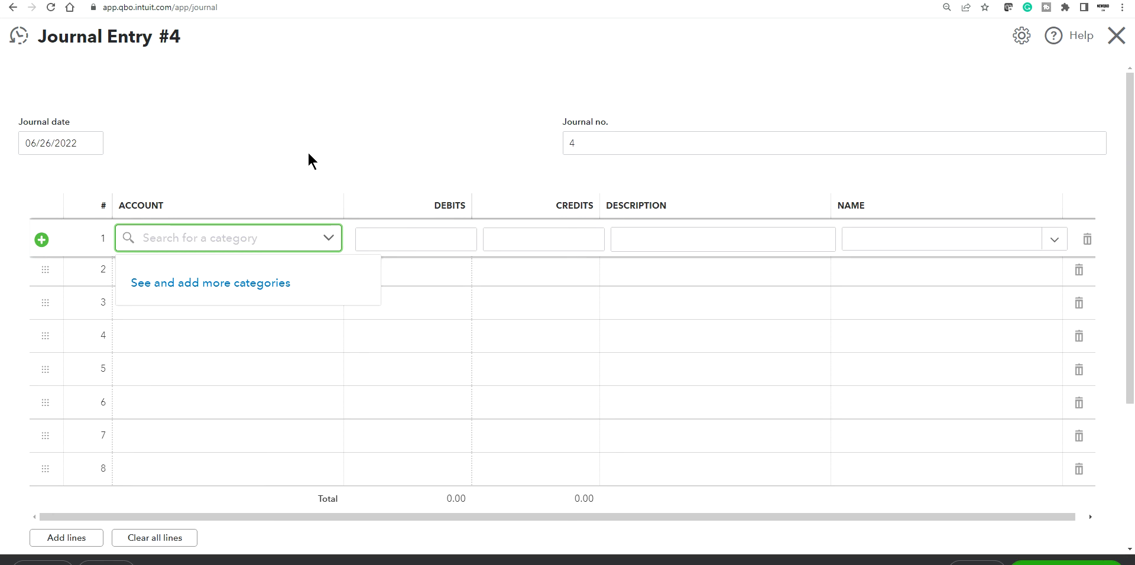
pyautogui.write('depre')
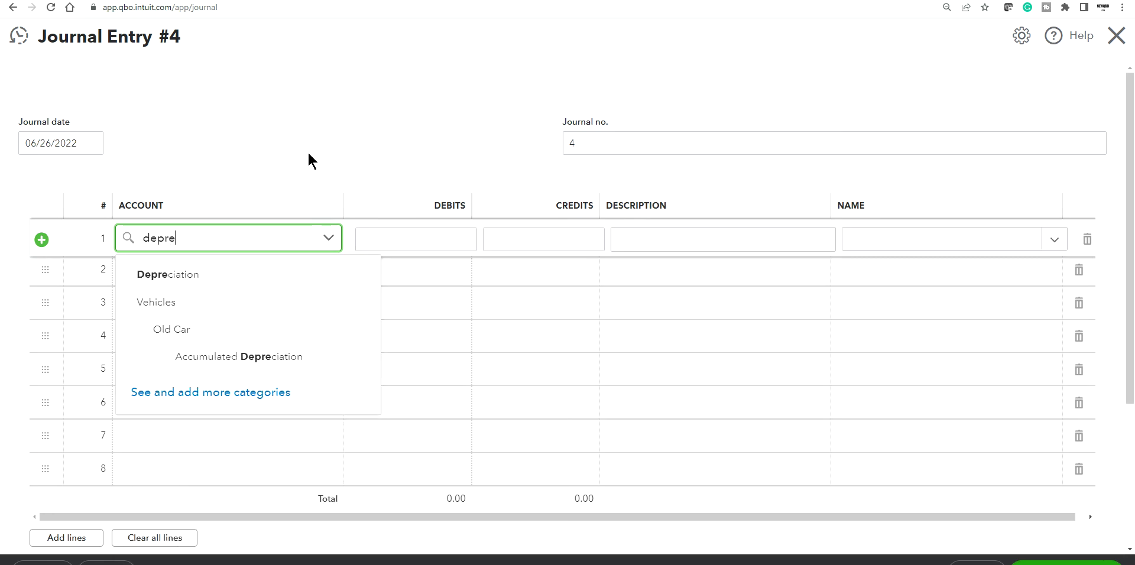
pyautogui.click(180, 285)
pyautogui.click(431, 239)
pyautogui.press('BackSpace')
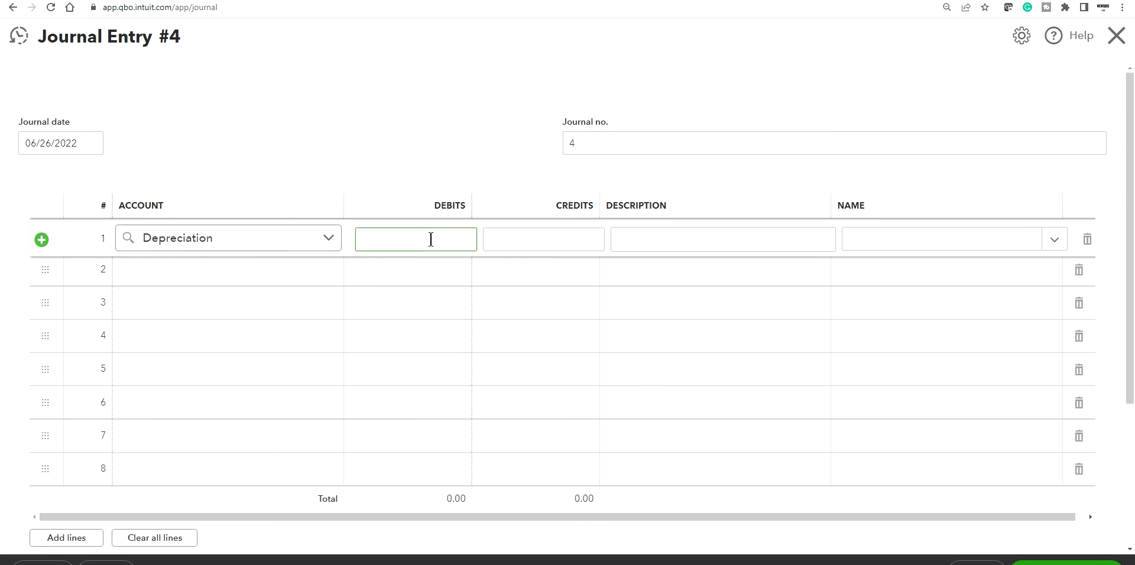
pyautogui.write('1000')
pyautogui.click(375, 78)
# Add the Old Car's Accumulated Depreciation account on line 2 with a 1,000 credit
pyautogui.click(163, 279)
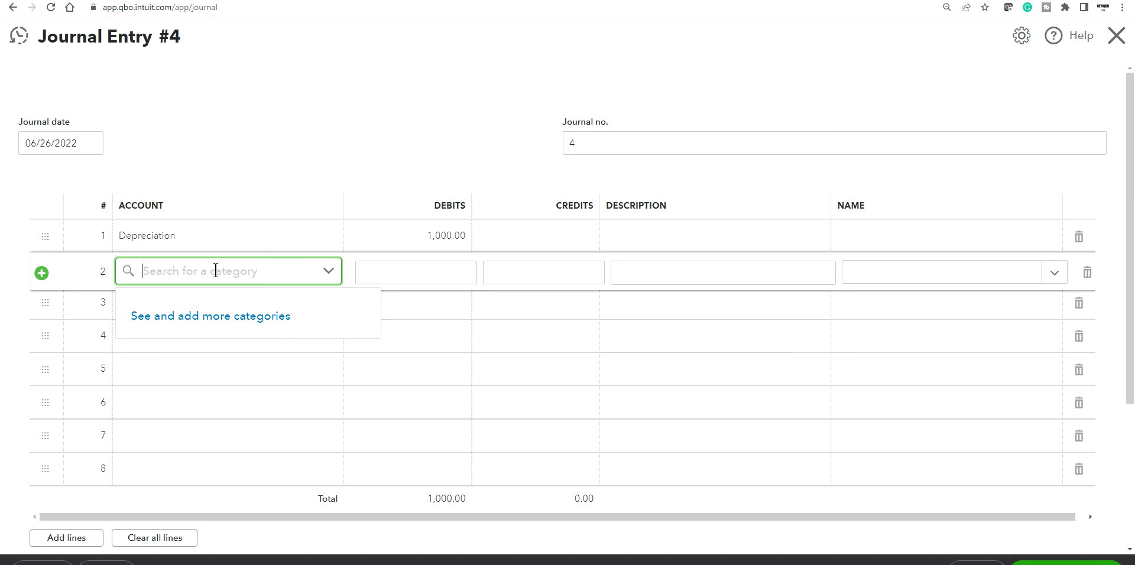
pyautogui.write('accu')
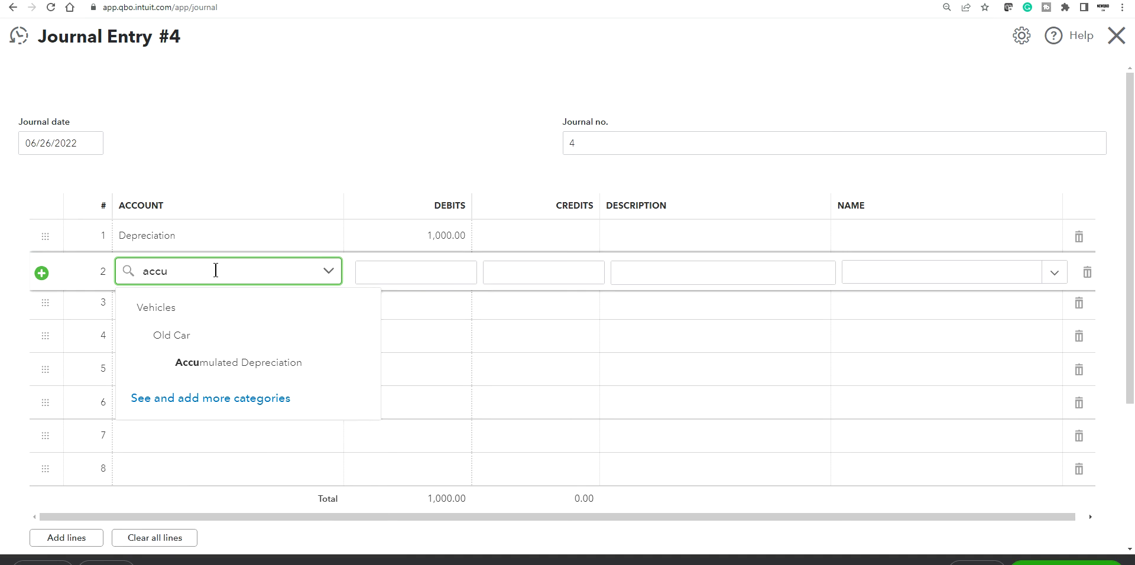
pyautogui.click(218, 369)
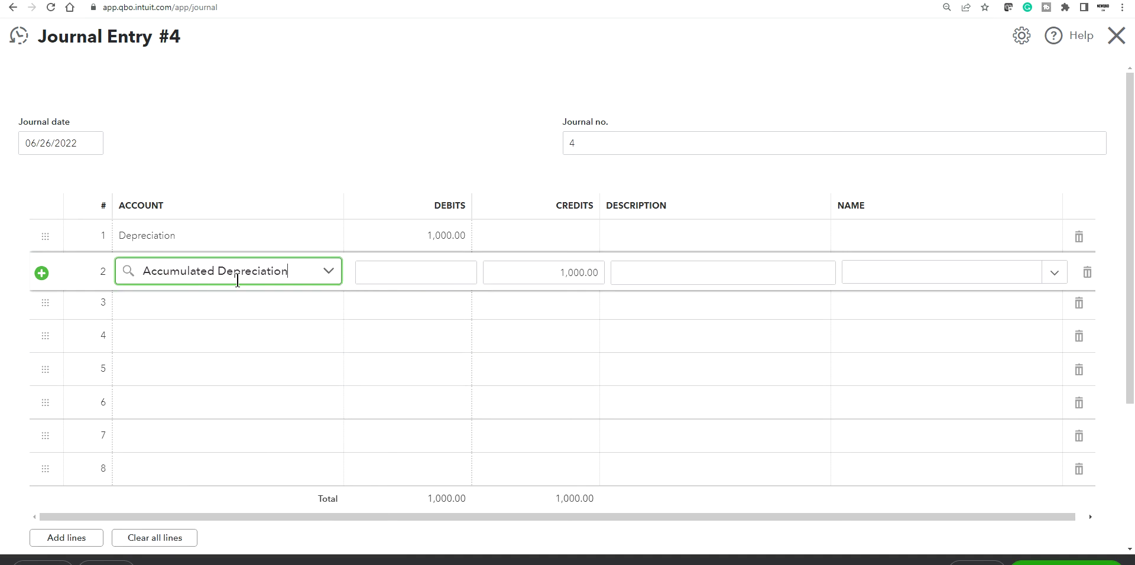
# Set the journal date of the depreciation entry to 07/31/2022
pyautogui.click(686, 240)
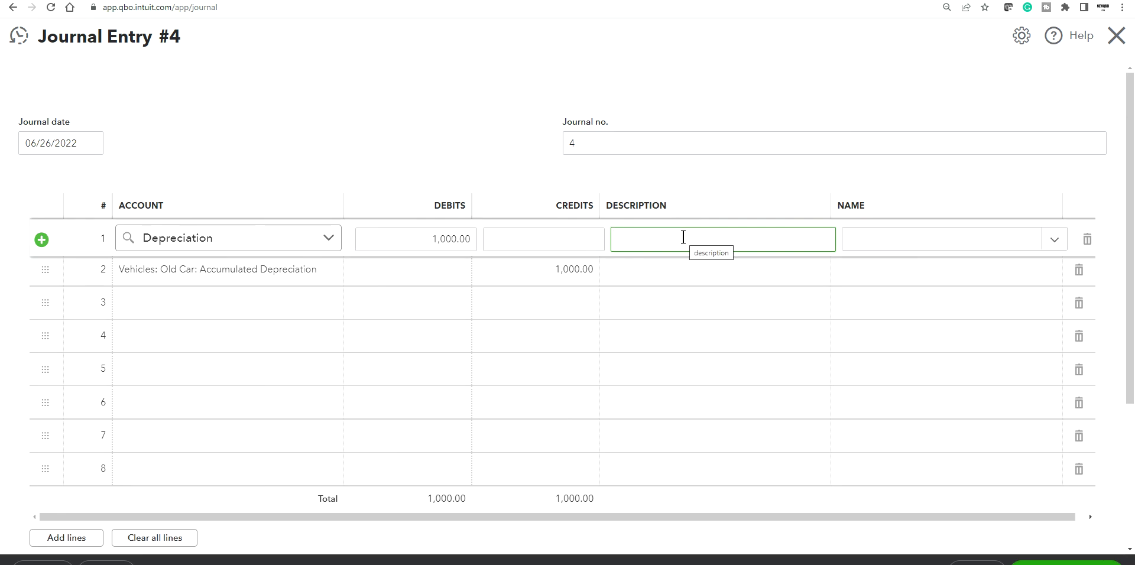
pyautogui.click(90, 144)
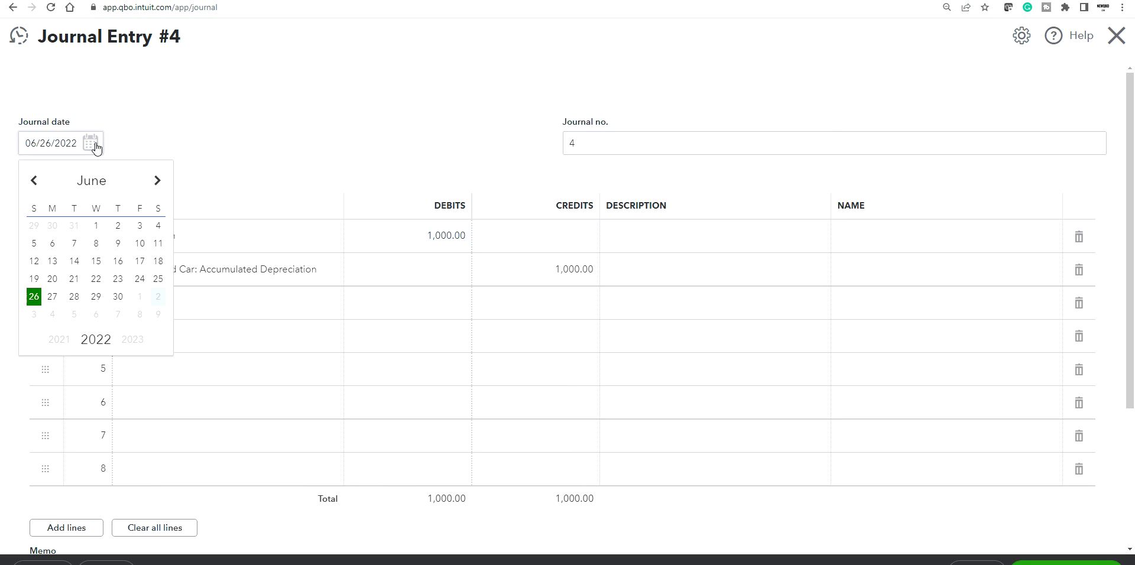
pyautogui.click(157, 181)
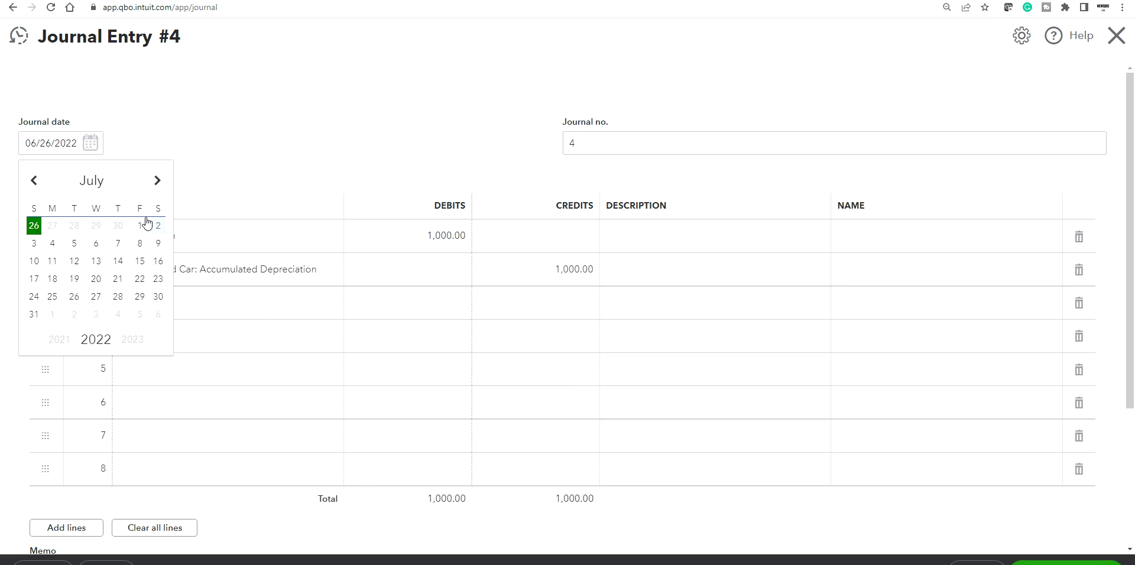
pyautogui.click(34, 314)
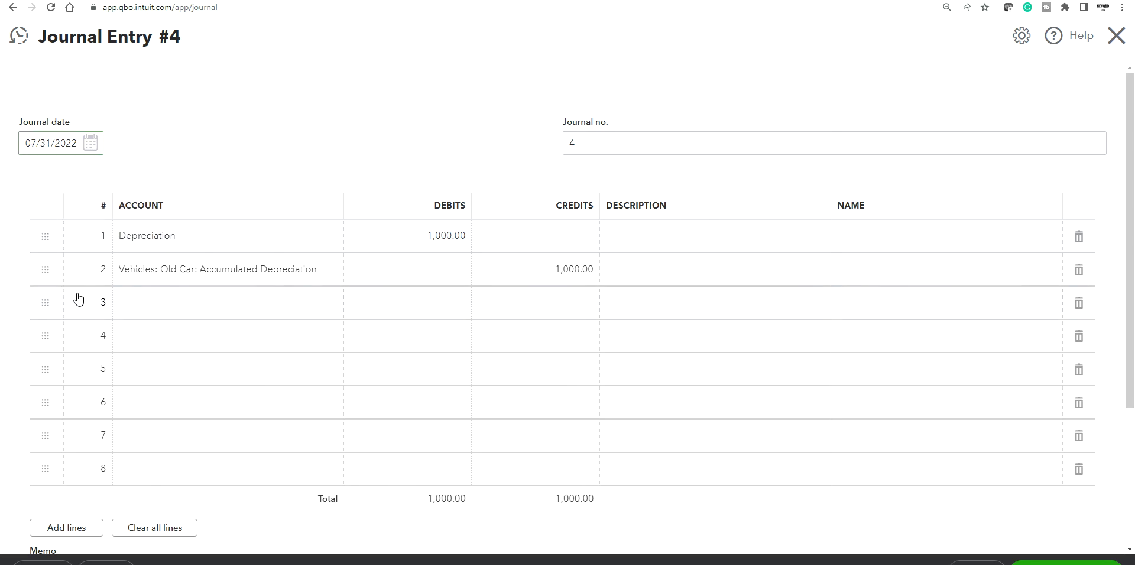
# Enter the description "July depreciation" on lines 1 and 2, and save and close the journal entry
pyautogui.click(670, 239)
pyautogui.write('July d')
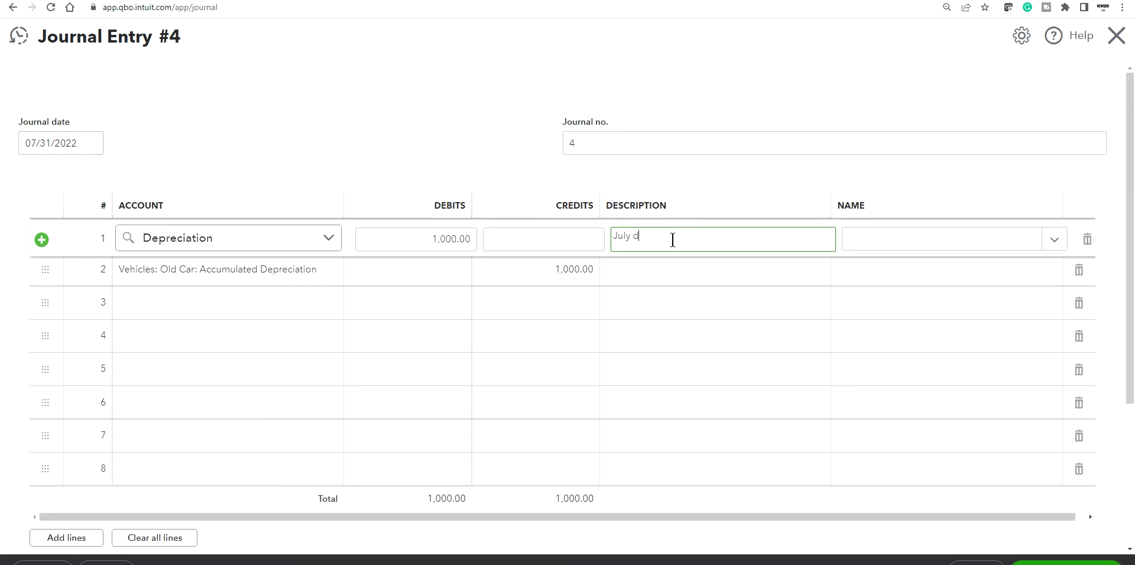
pyautogui.write('eprediation')
pyautogui.click(643, 273)
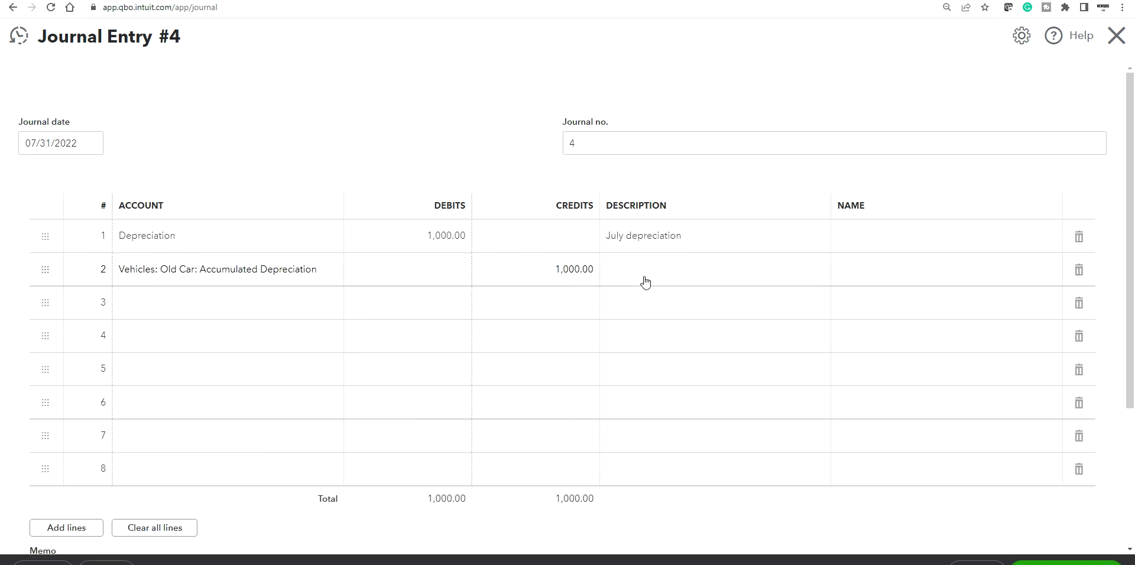
pyautogui.write('Jul')
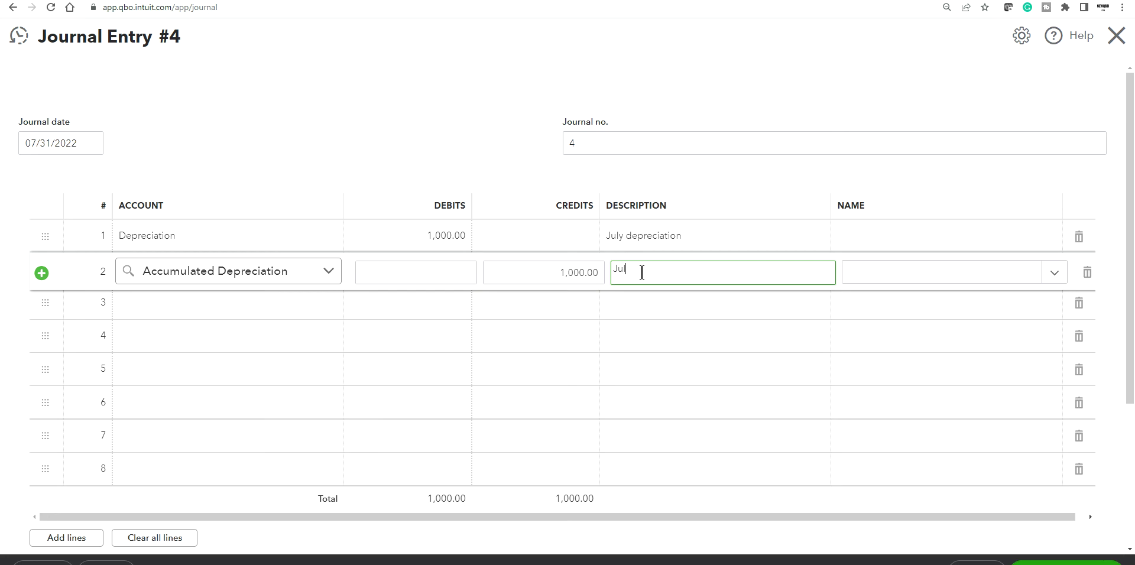
pyautogui.write('y depreciation')
pyautogui.click(418, 95)
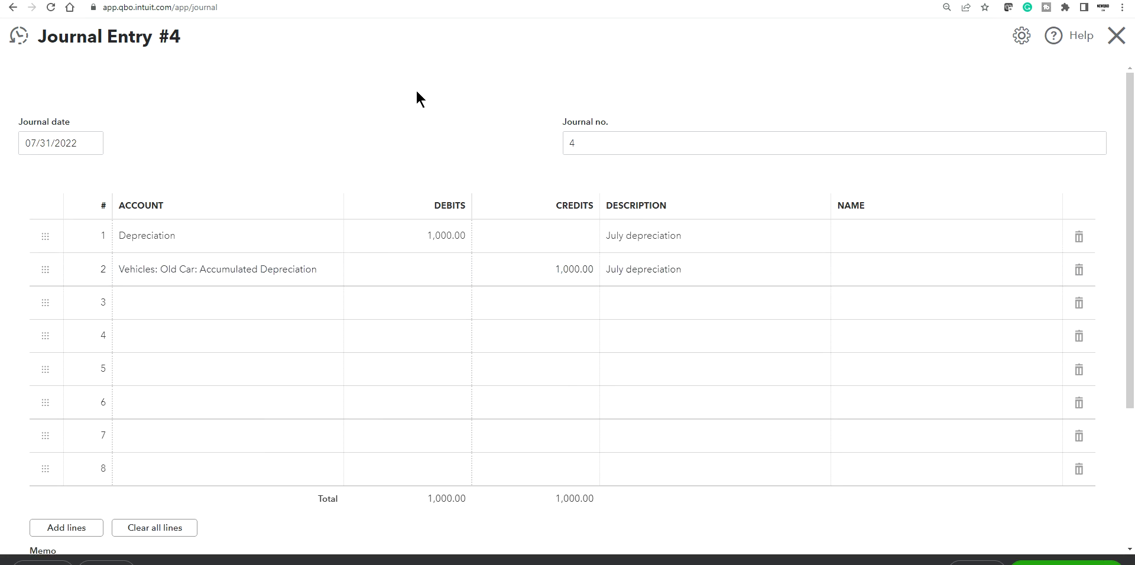
pyautogui.click(1058, 562)
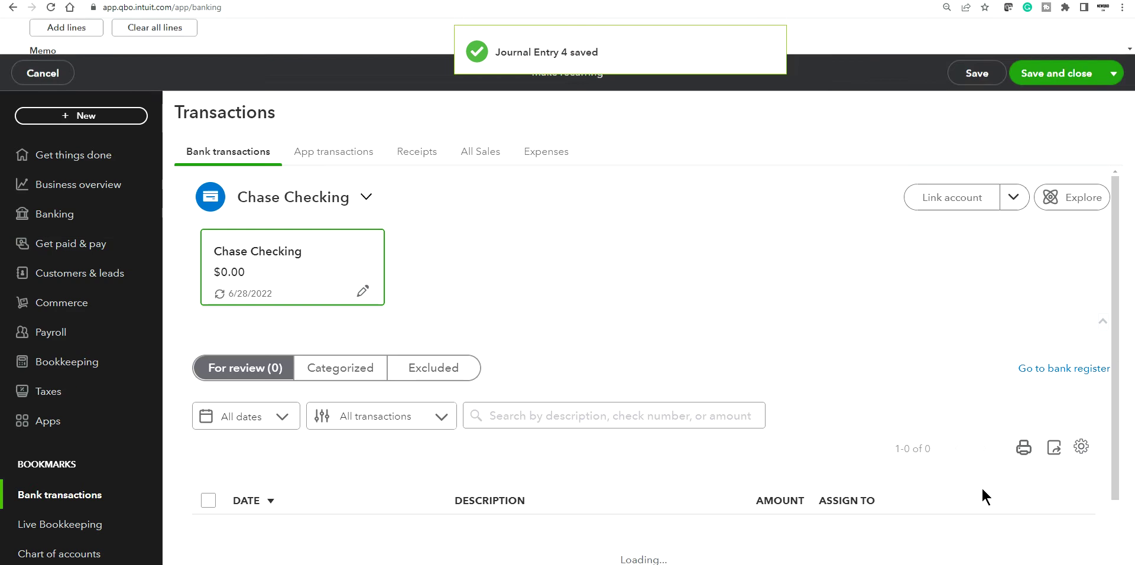
# From a new journal entry, open Journal Entry No.4 among the recent entries to review its lines, and close it
pyautogui.click(81, 117)
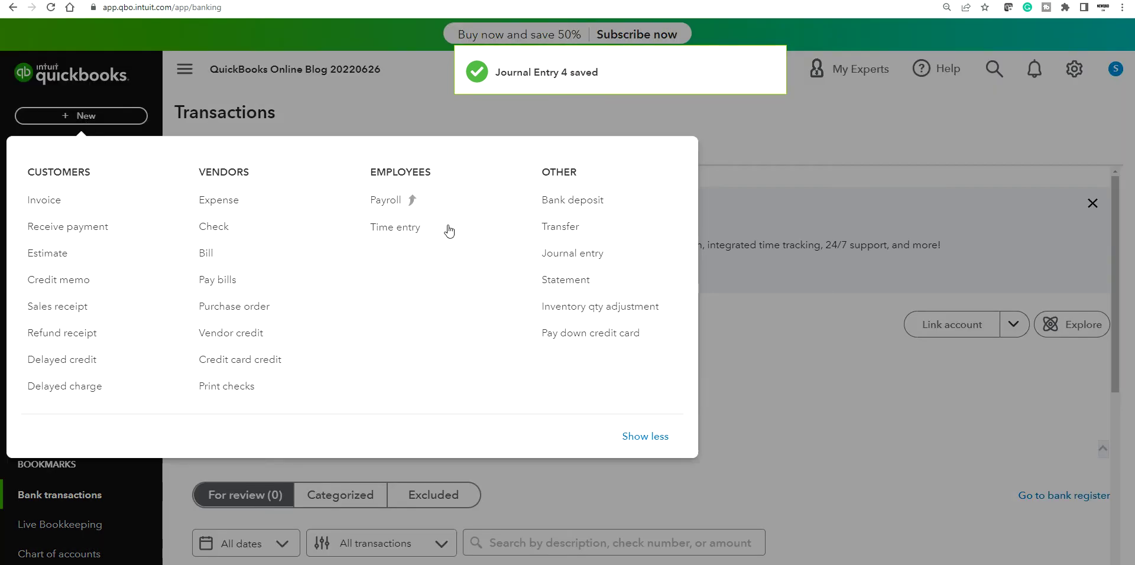
pyautogui.click(552, 254)
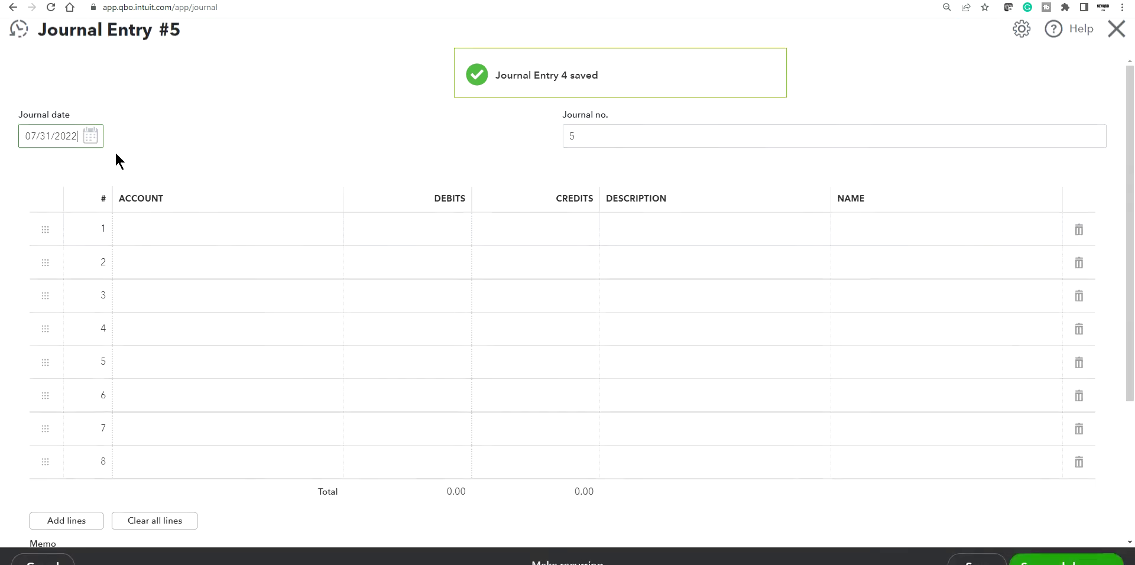
pyautogui.click(19, 35)
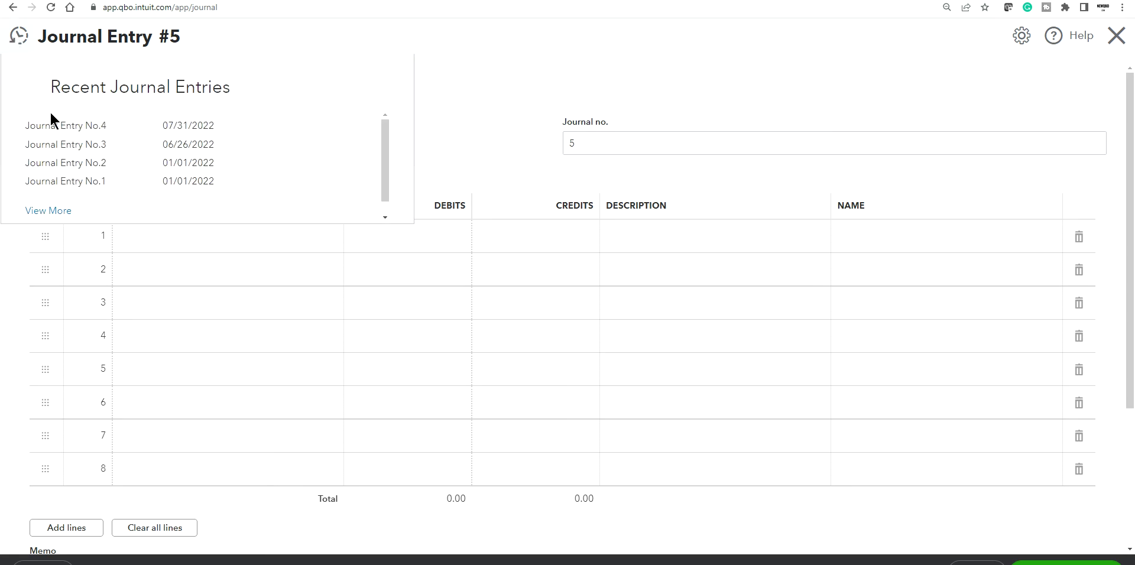
pyautogui.click(59, 125)
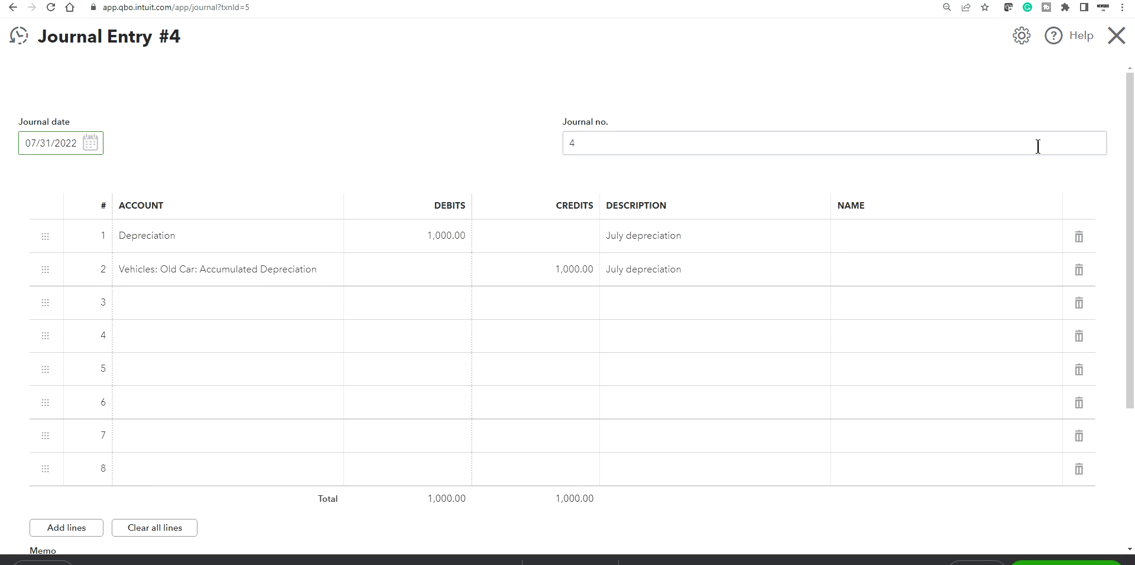
pyautogui.click(1116, 35)
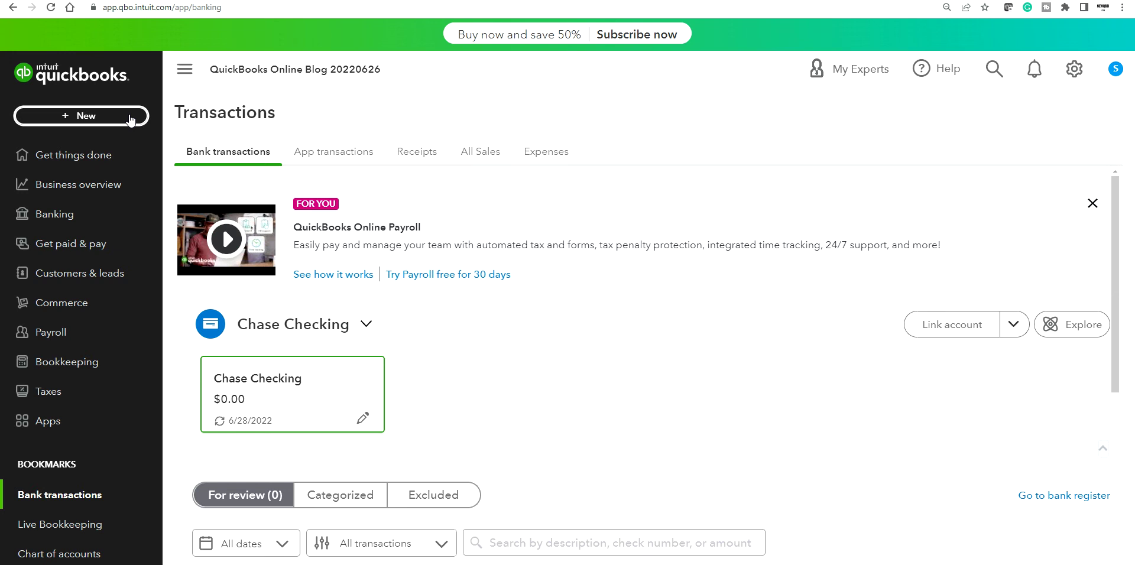
pyautogui.scroll(-6, 765, 363)
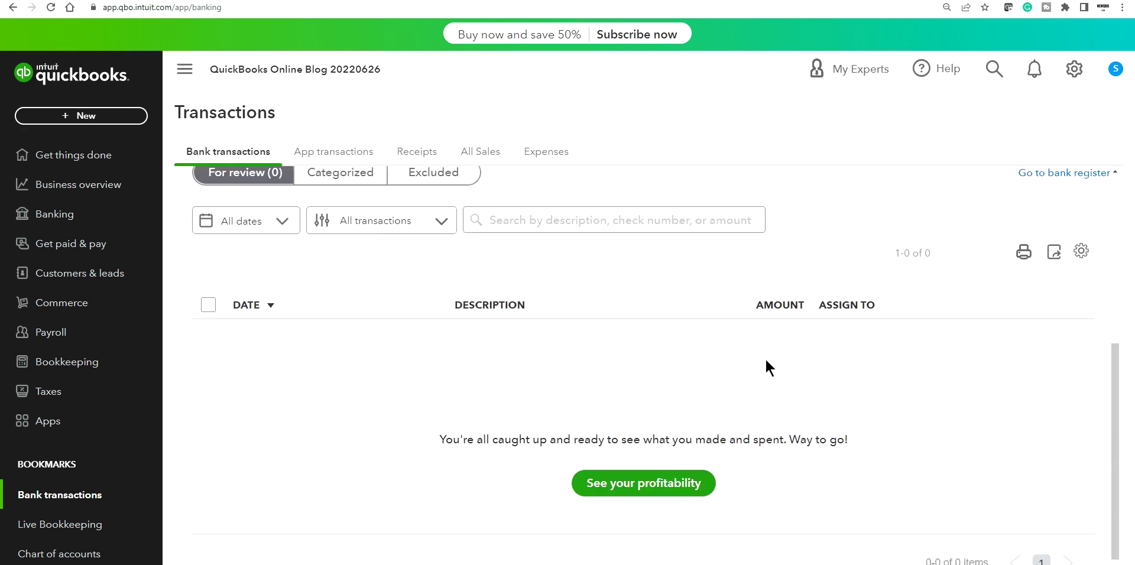
pyautogui.scroll(6, 776, 365)
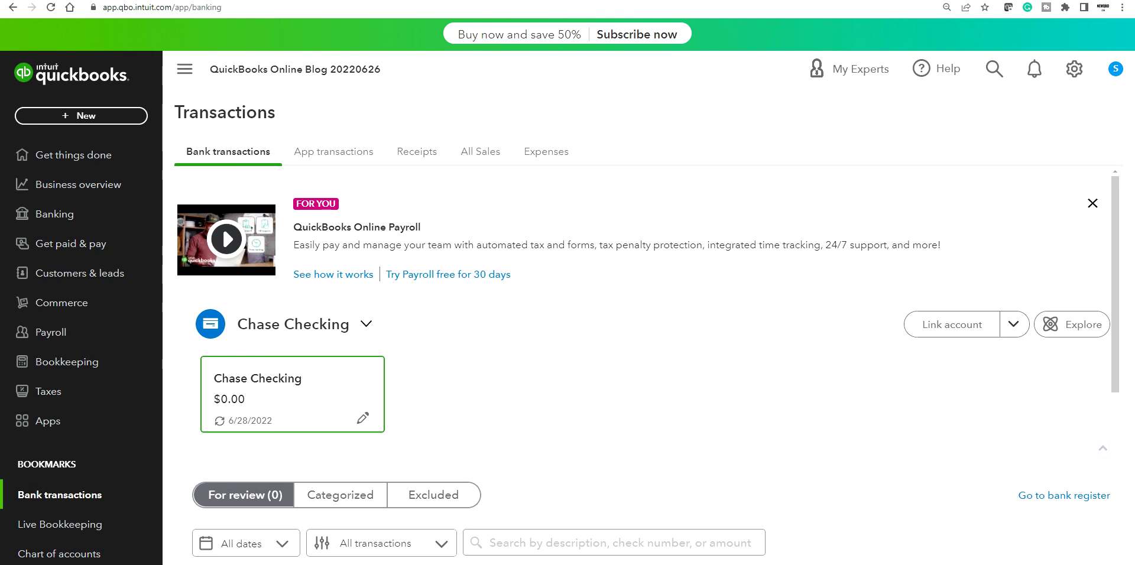
# Switch to the image viewer and advance from the depreciation slide to the Subscribe slide
pyautogui.moveTo(657, 559)
pyautogui.click(656, 532)
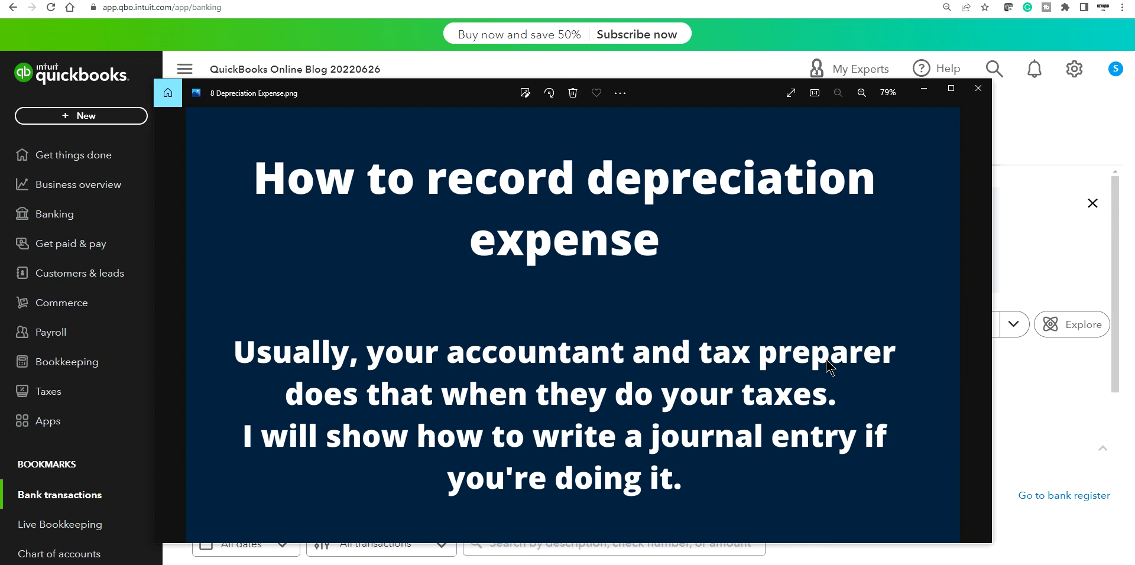
pyautogui.click(976, 324)
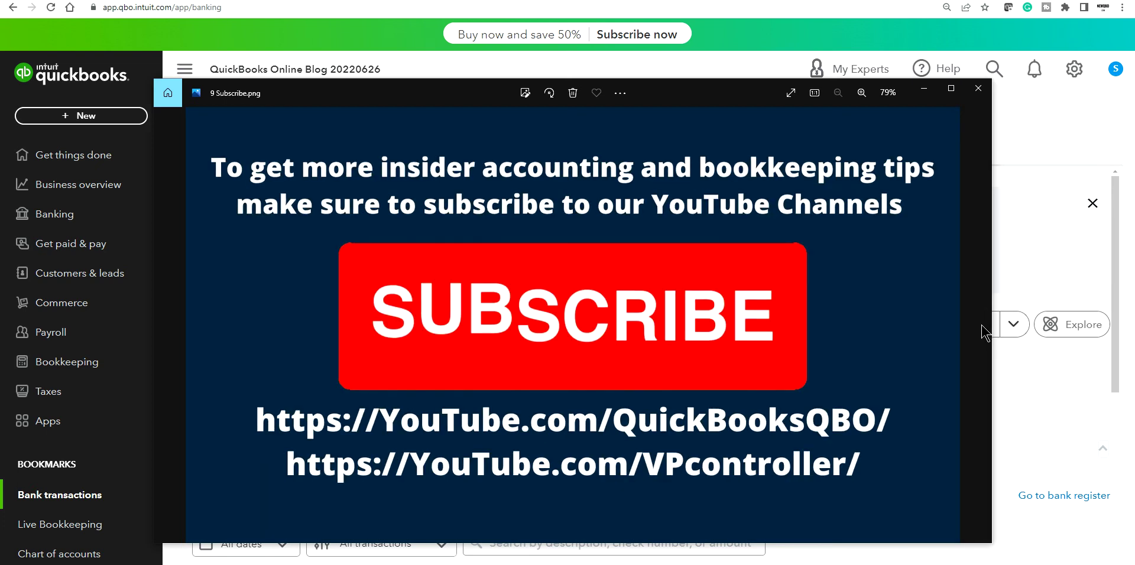